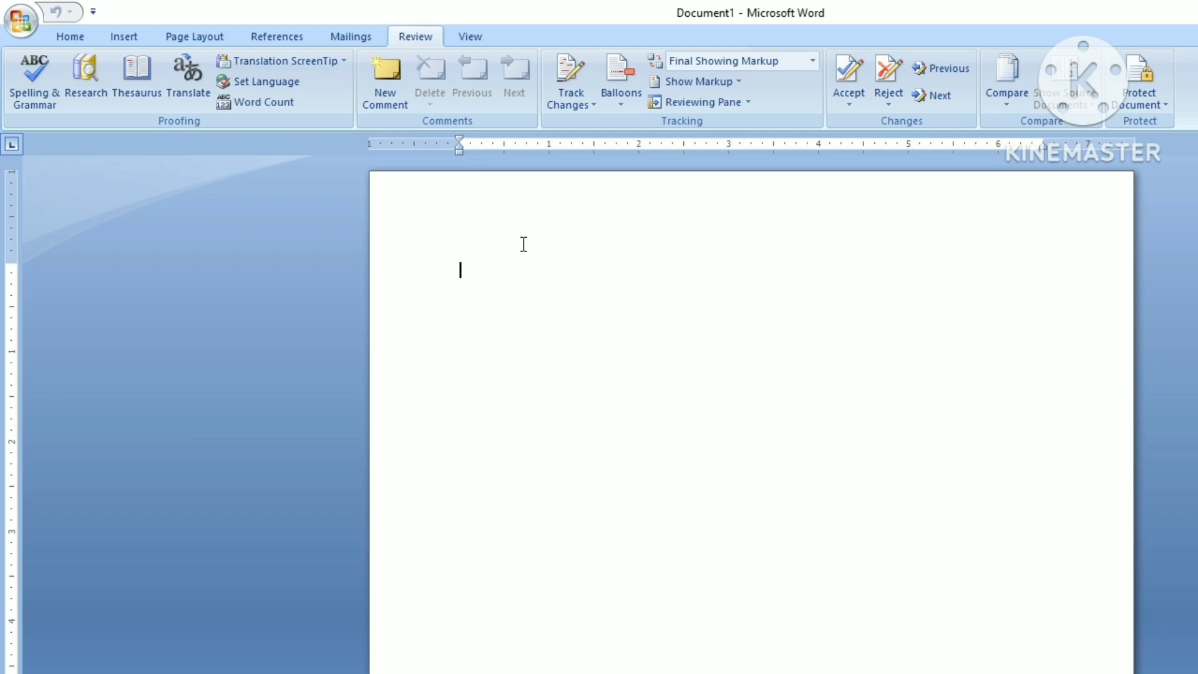
Step: Generate three sample paragraphs with =rand() and grow all the text to size 20
{"action": "type", "text": "=rand()"}
{"action": "key", "text": "Return"}
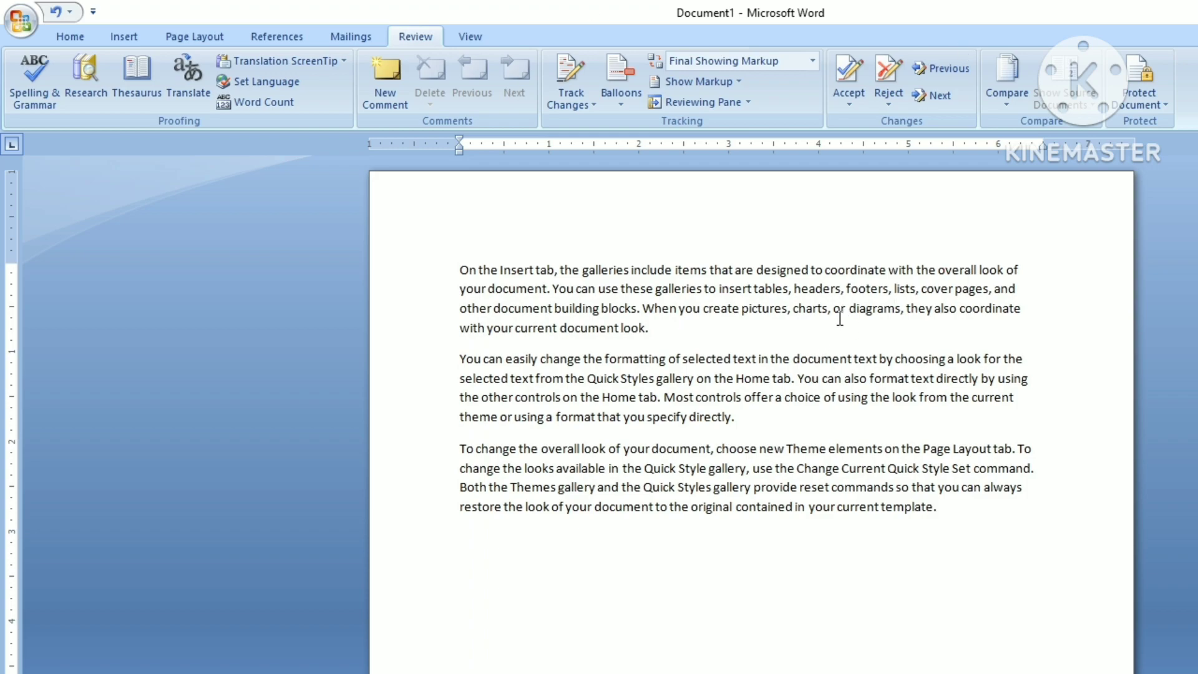
{"action": "key", "text": "ctrl+a"}
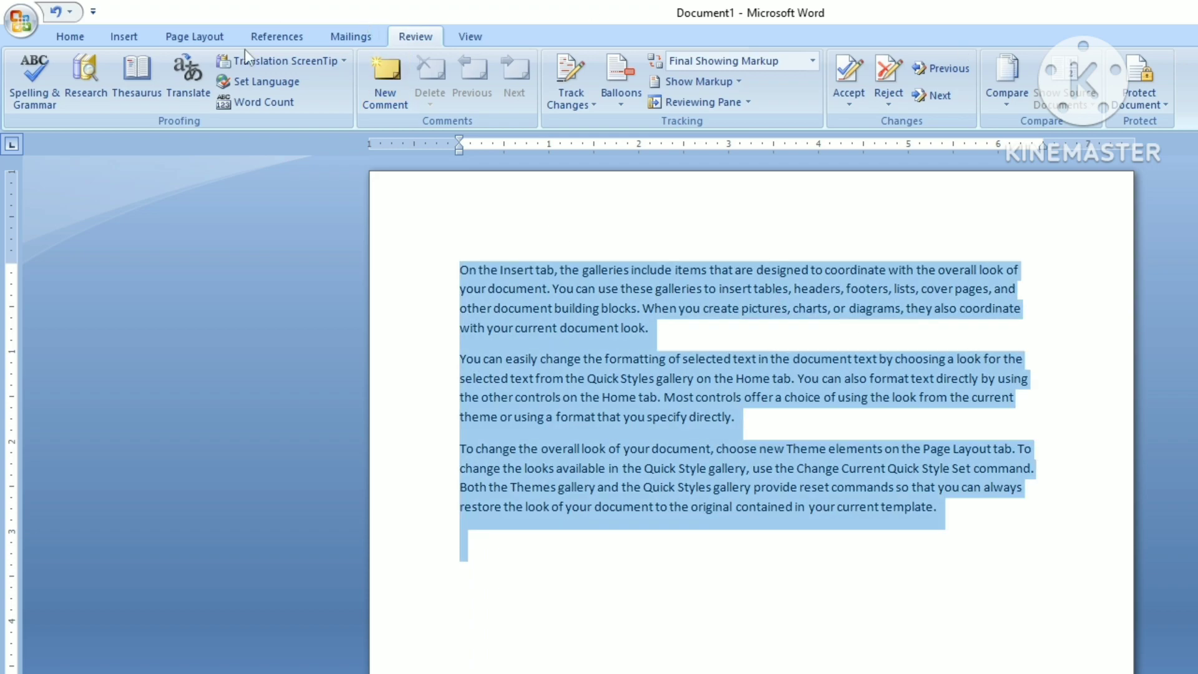
{"action": "left_click", "coordinate": [68, 37]}
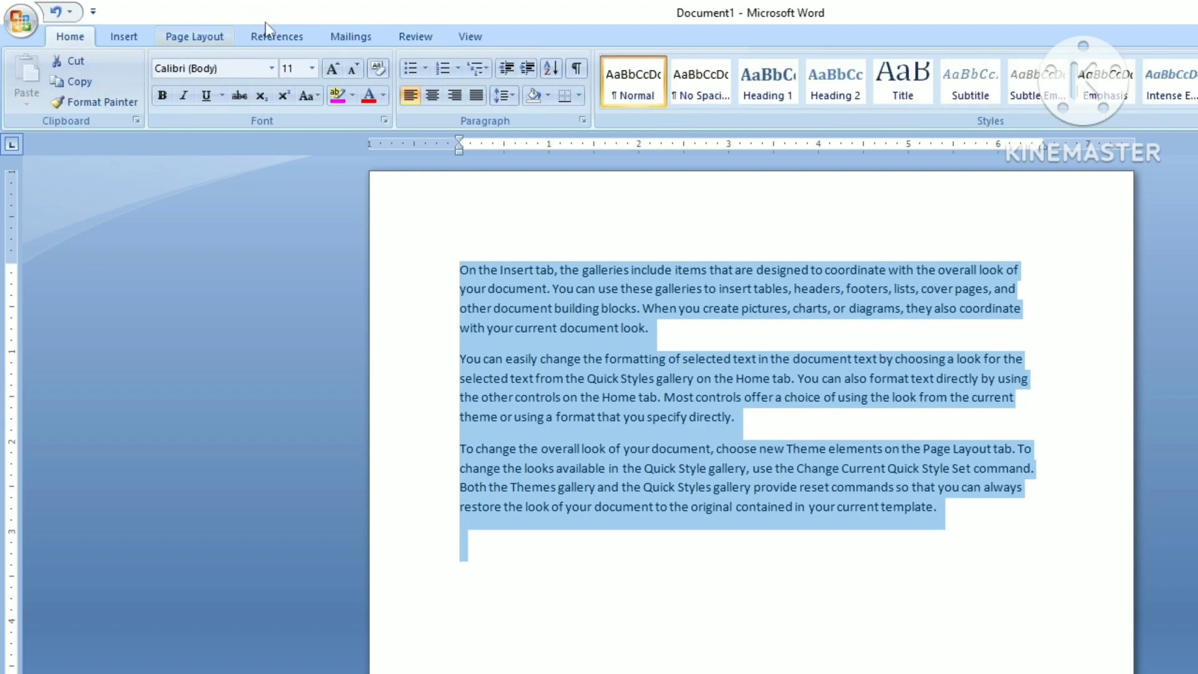
{"action": "left_click", "coordinate": [331, 69]}
{"action": "left_click", "coordinate": [331, 68]}
{"action": "left_click", "coordinate": [331, 69]}
{"action": "left_click", "coordinate": [331, 69]}
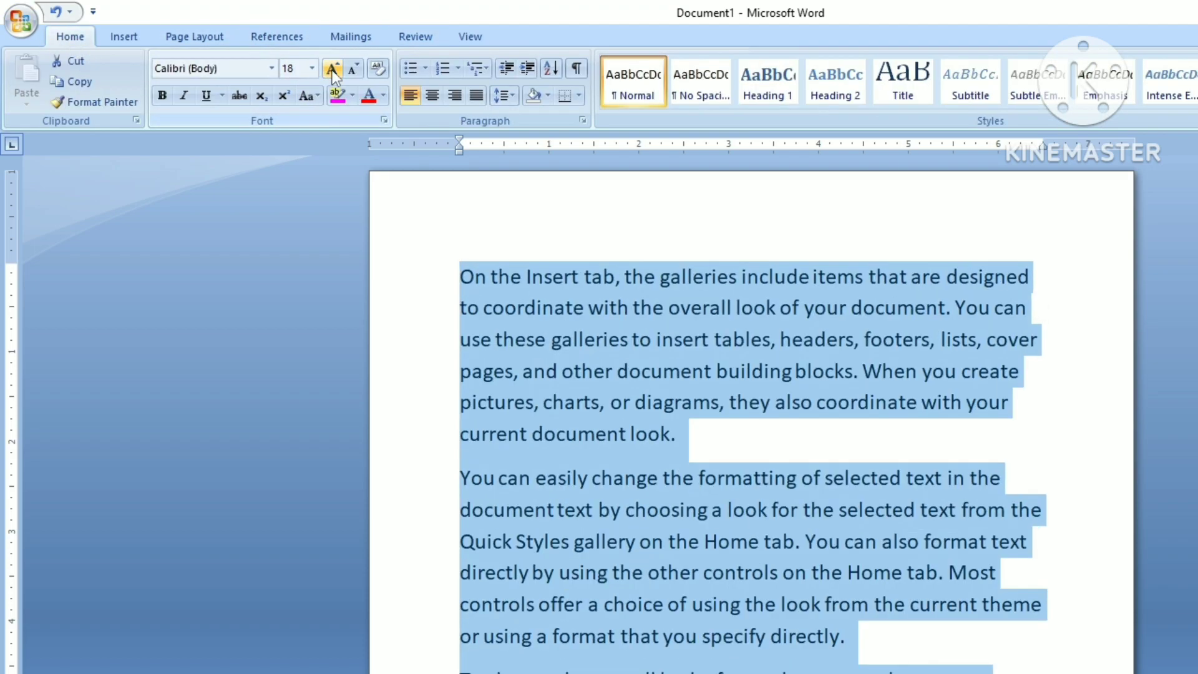
{"action": "left_click", "coordinate": [332, 68]}
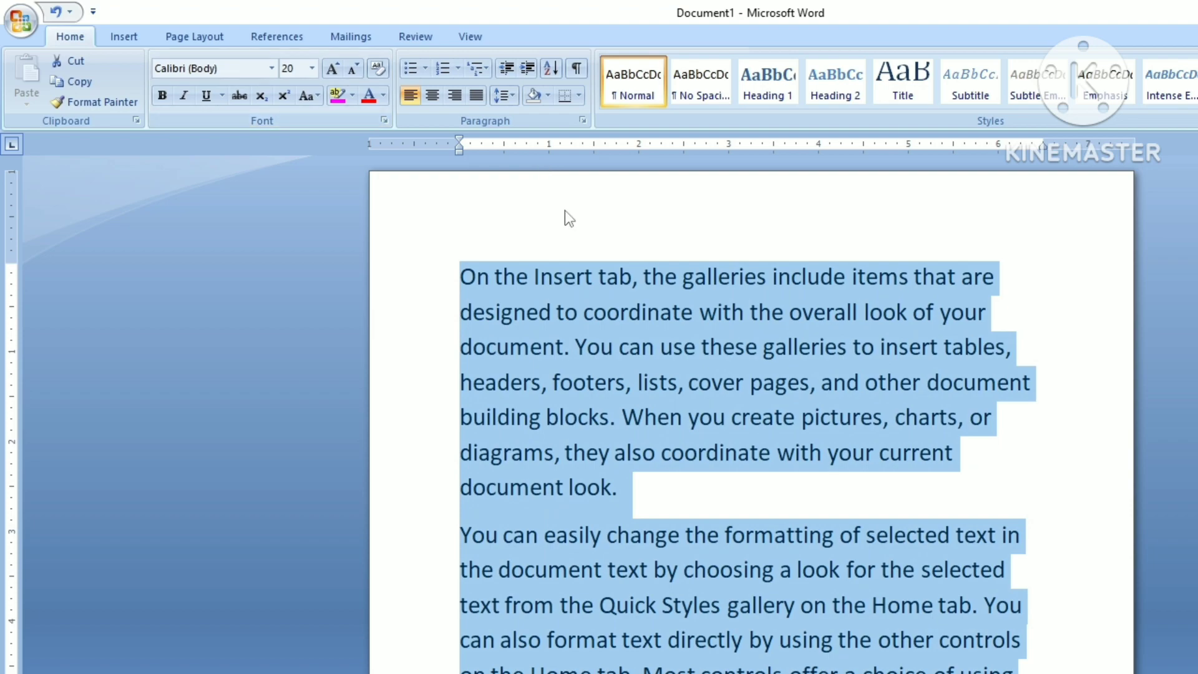
{"action": "left_click", "coordinate": [413, 37]}
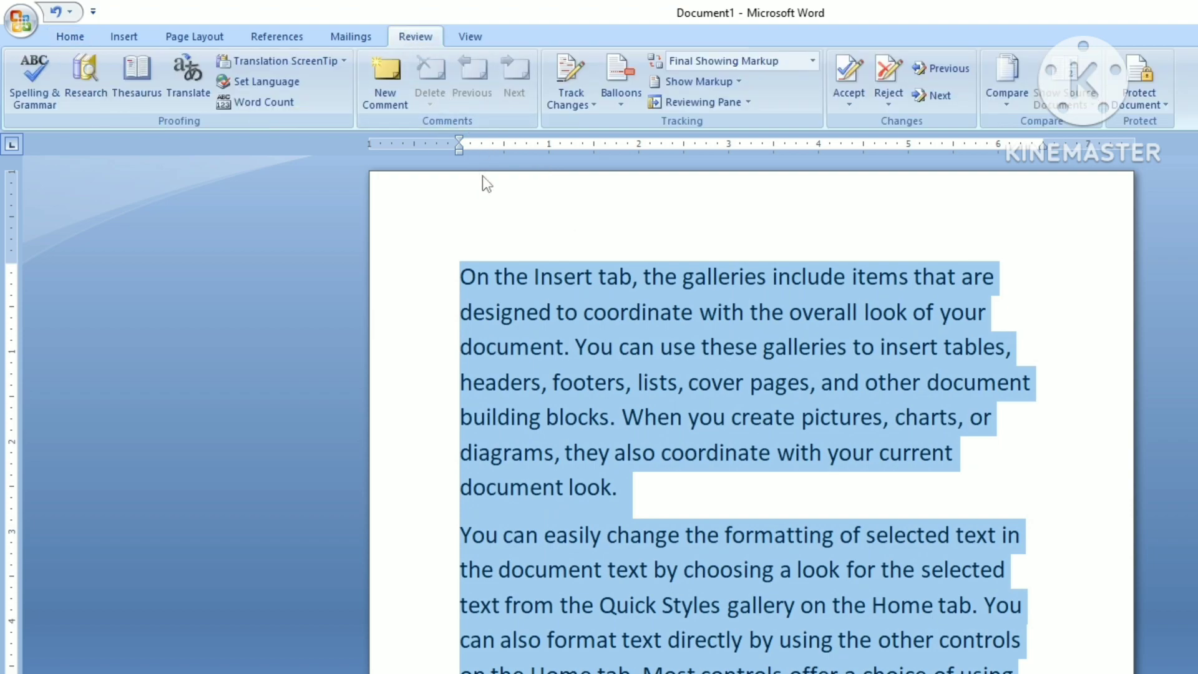
{"action": "left_click", "coordinate": [633, 276]}
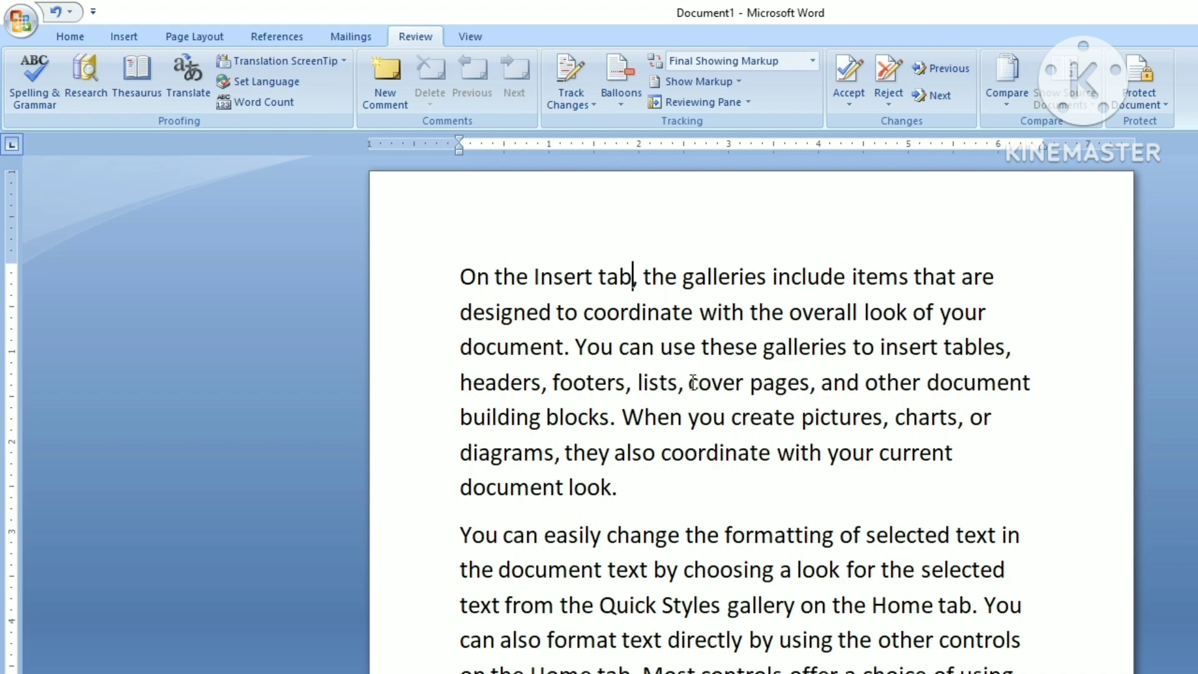
{"action": "scroll", "coordinate": [727, 405], "scroll_direction": "down", "scroll_amount": 3}
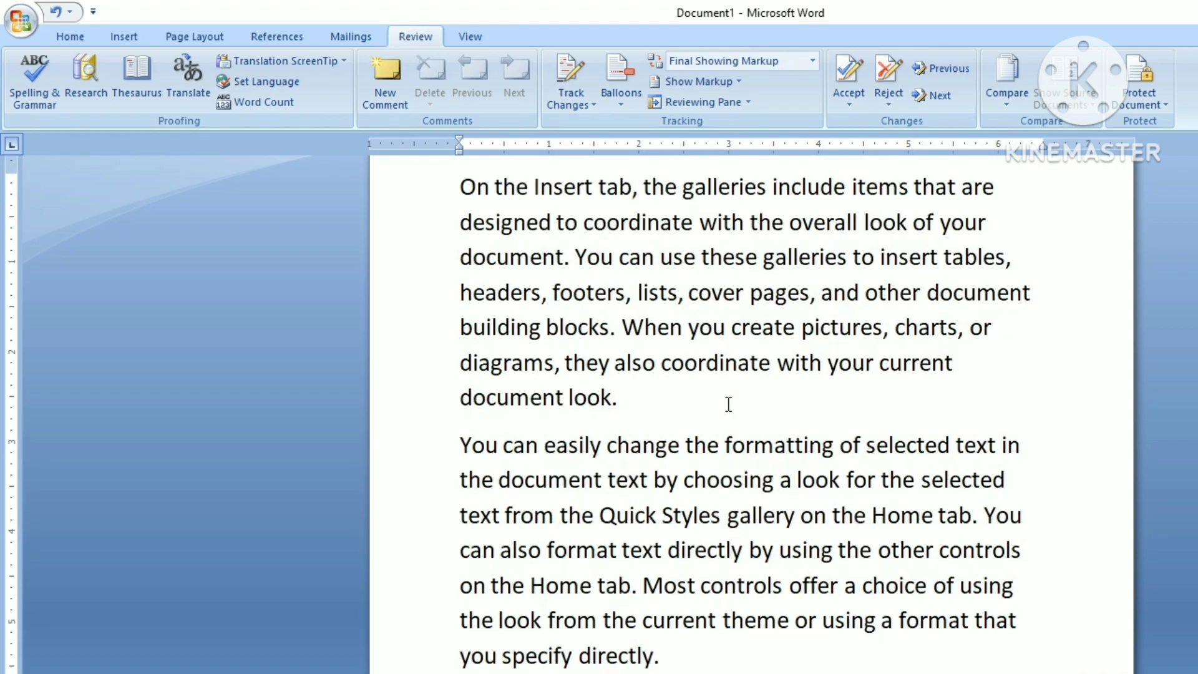
{"action": "scroll", "coordinate": [728, 405], "scroll_direction": "up", "scroll_amount": 3}
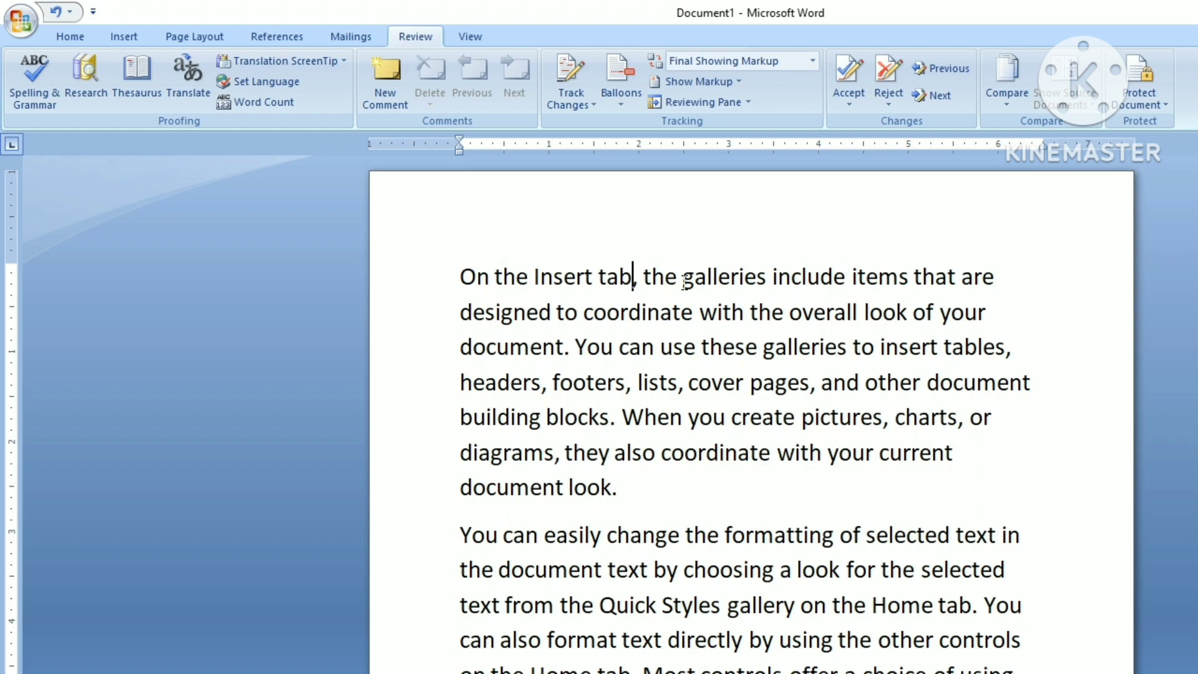
Step: Add a comment reading 'gallery' to the word 'galleries' in the first paragraph
{"action": "left_click_drag", "start_coordinate": [683, 281], "coordinate": [766, 295]}
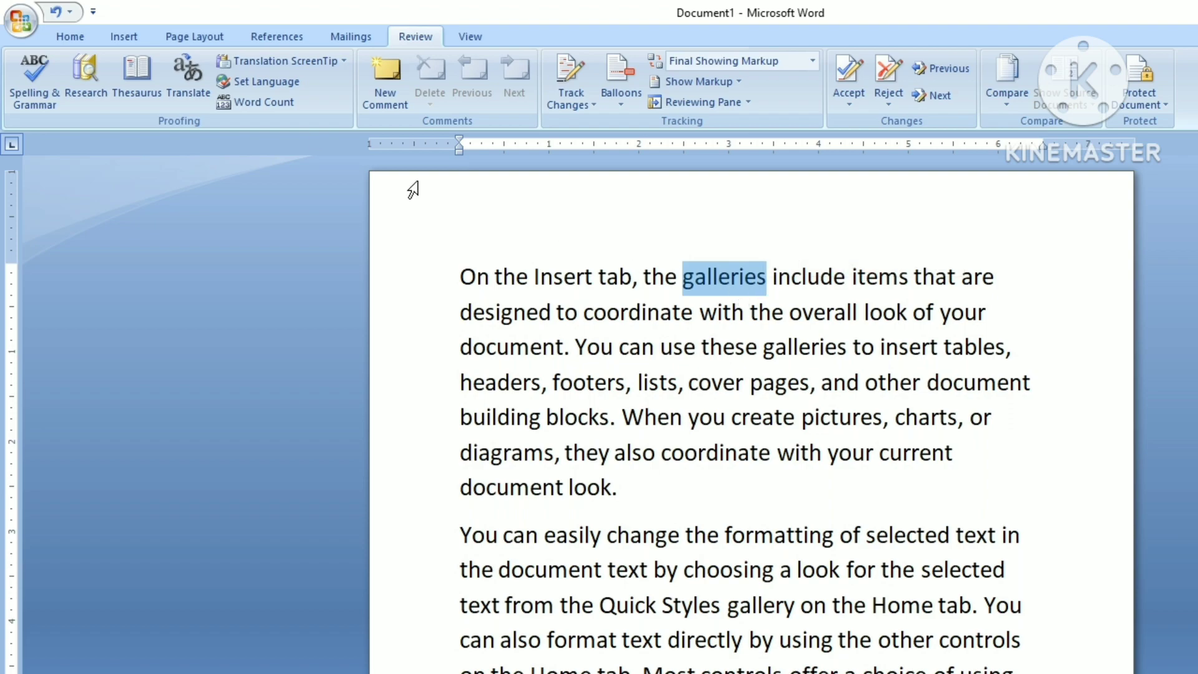
{"action": "left_click", "coordinate": [388, 103]}
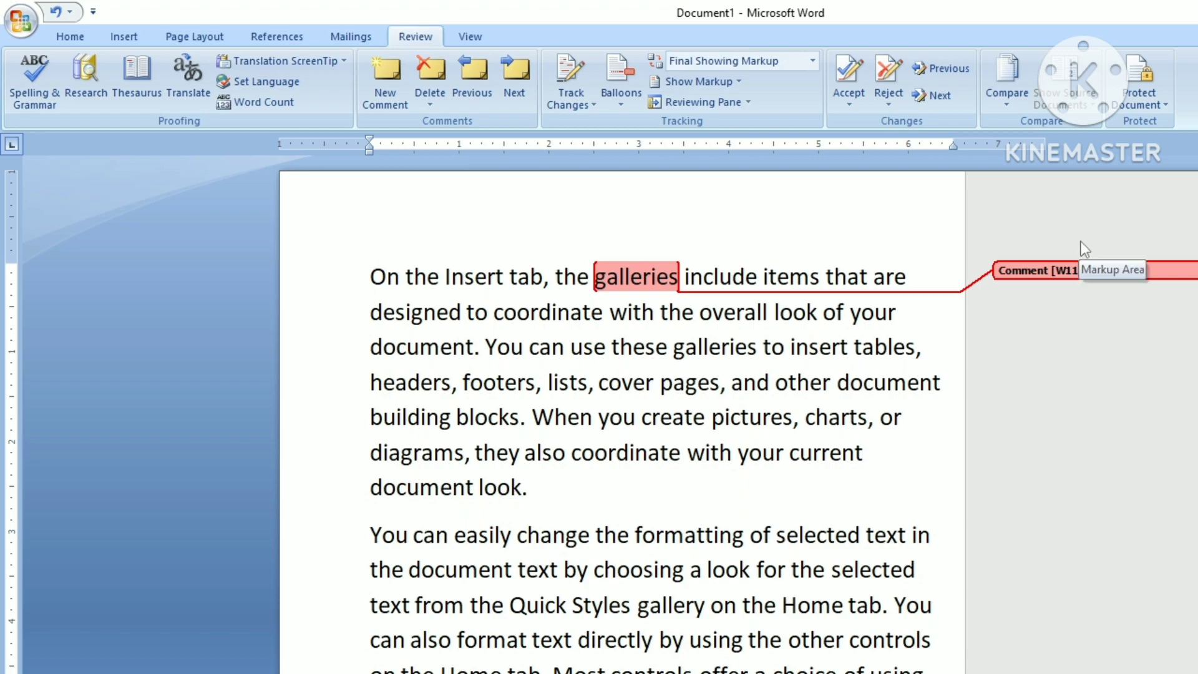
{"action": "type", "text": "g"}
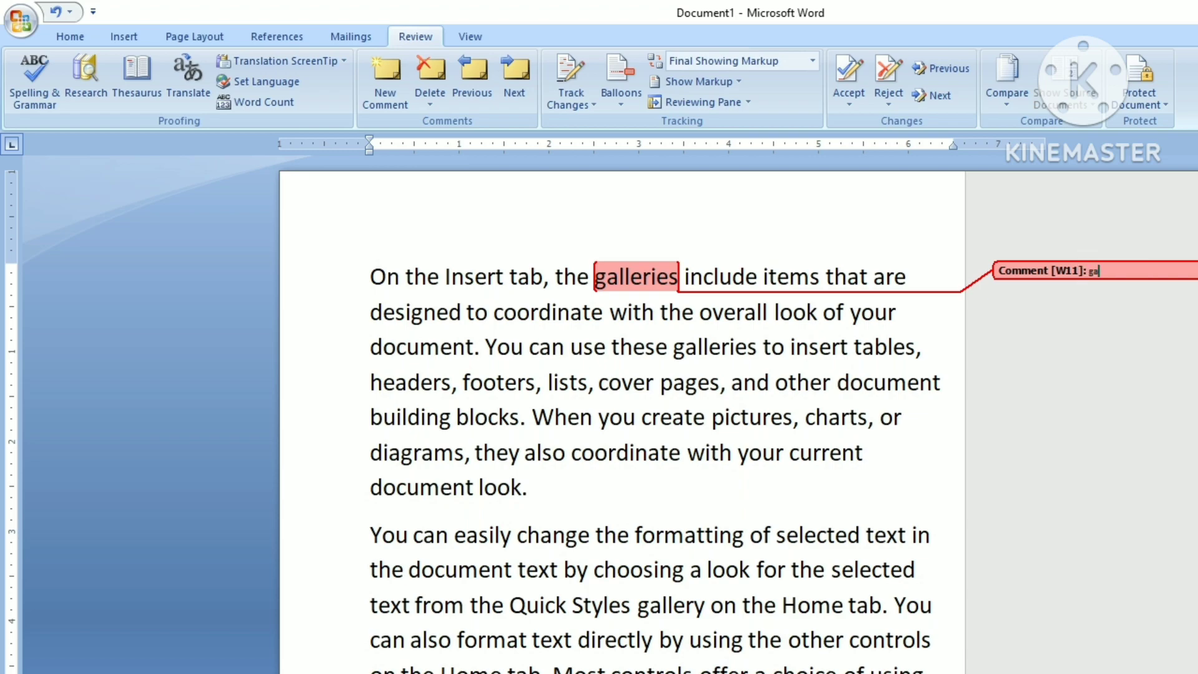
{"action": "type", "text": "a"}
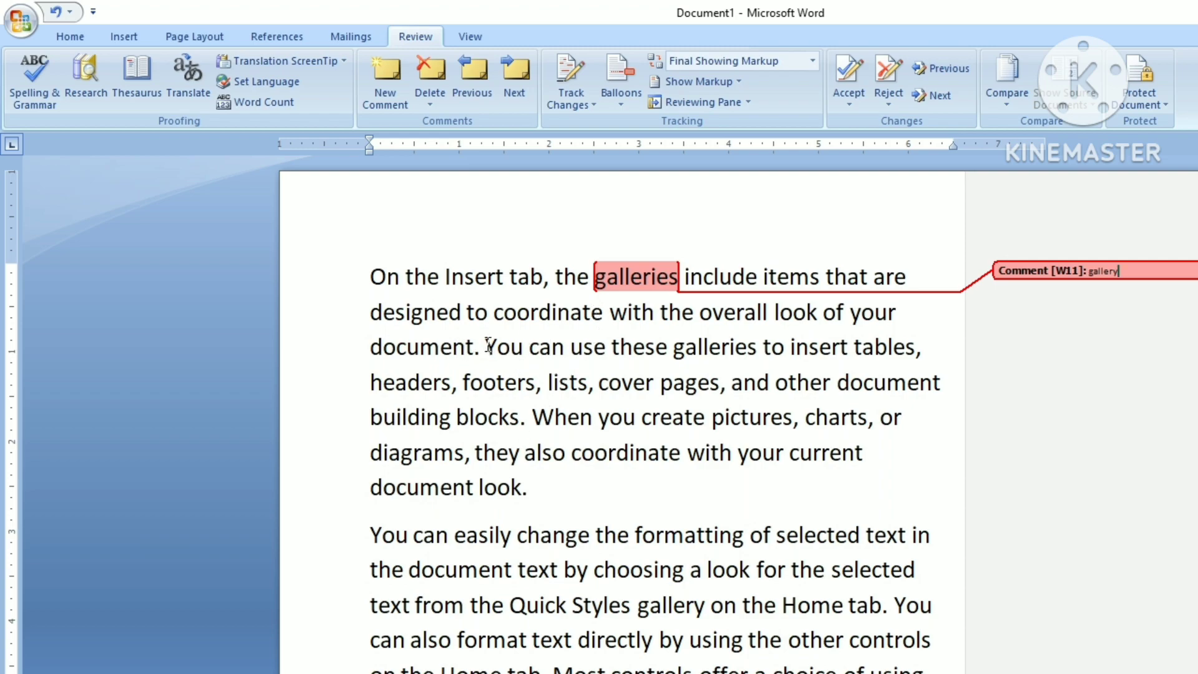
{"action": "left_click_drag", "start_coordinate": [485, 347], "coordinate": [527, 357]}
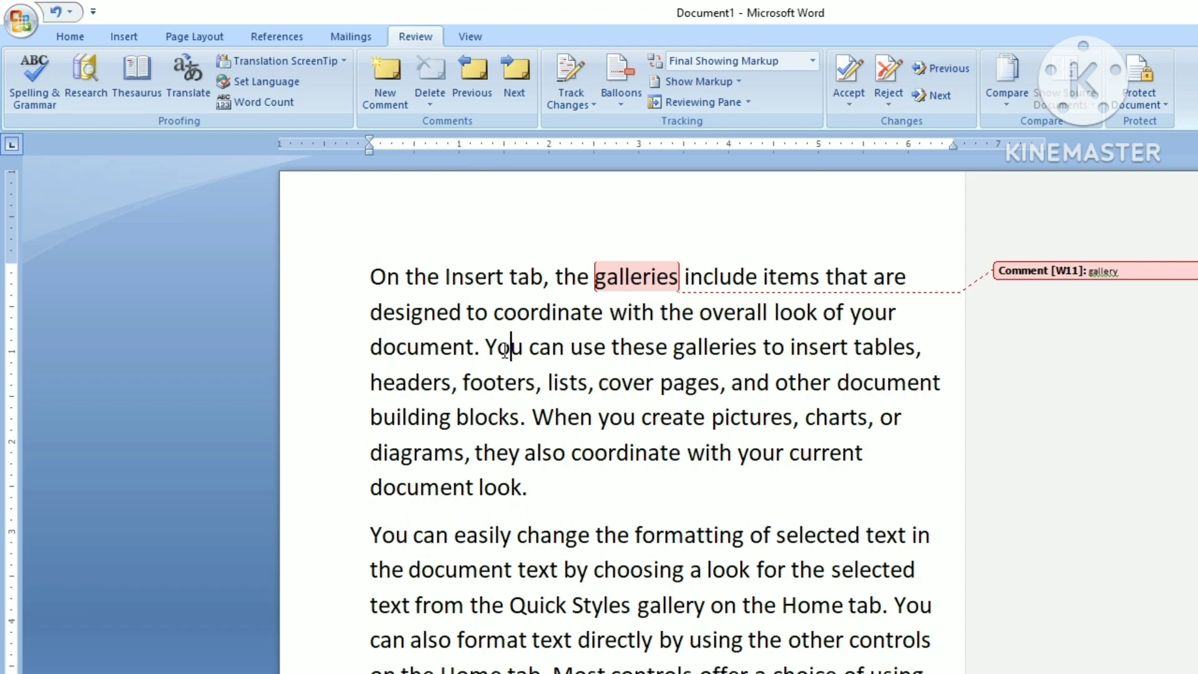
Step: Add comments on 'You' ('they'), 'current', 'look' ('take') and 'Most'
{"action": "left_click", "coordinate": [388, 102]}
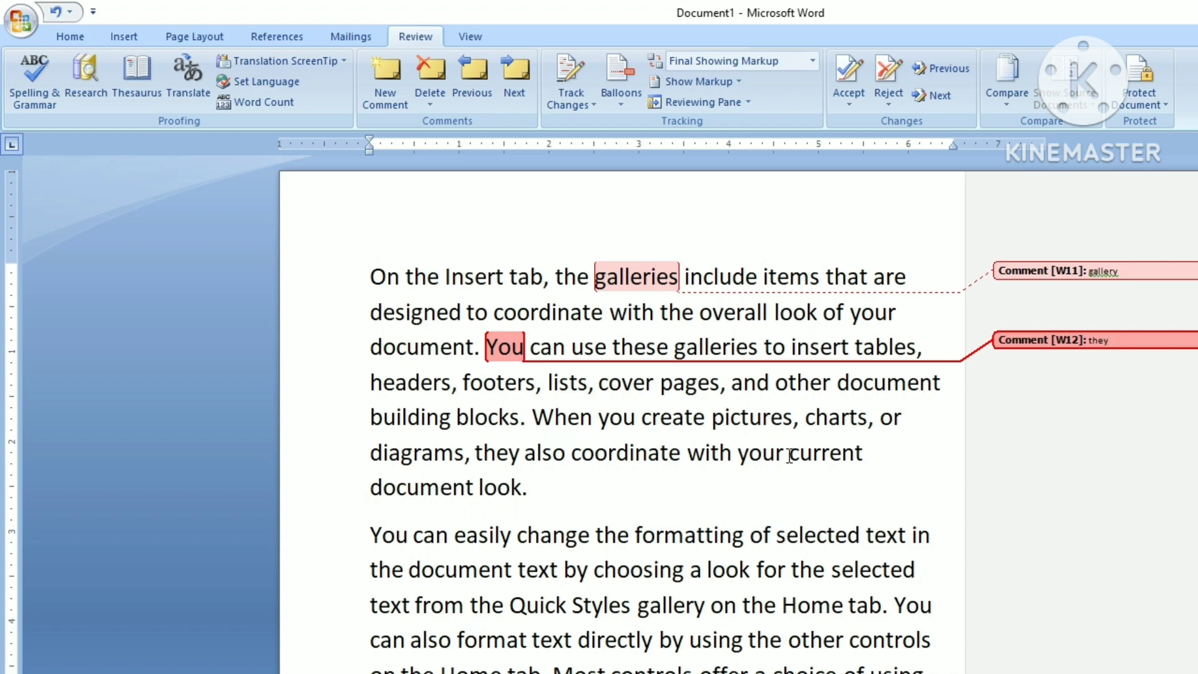
{"action": "left_click_drag", "start_coordinate": [789, 449], "coordinate": [890, 463]}
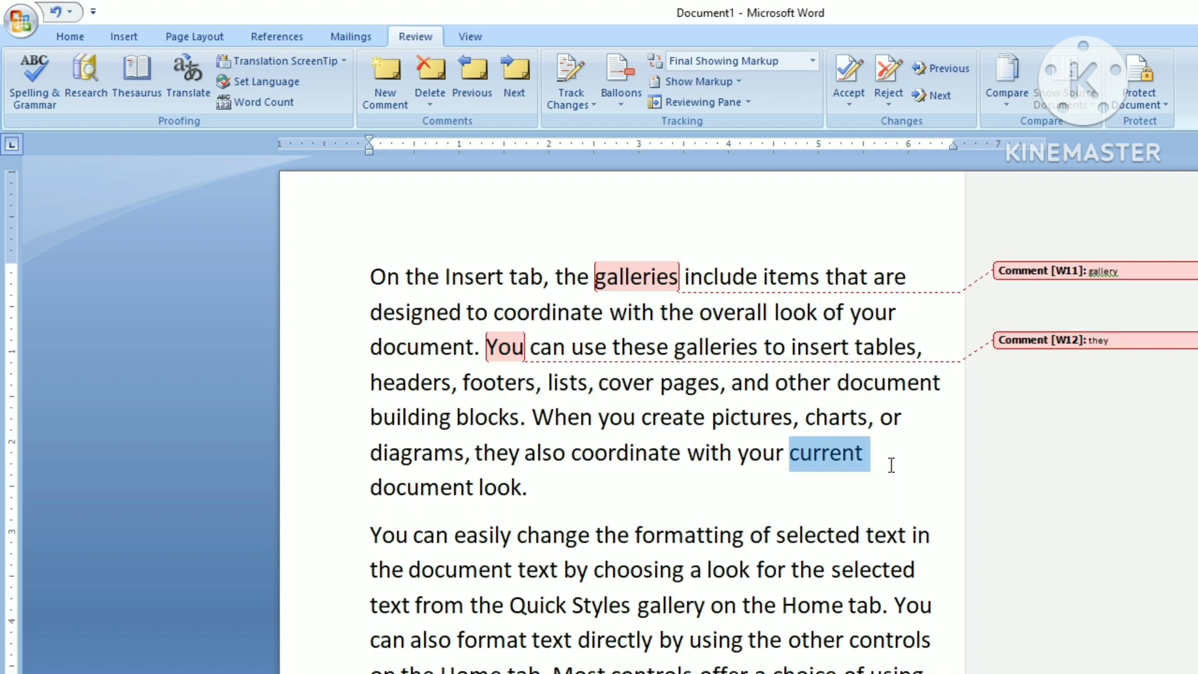
{"action": "left_click", "coordinate": [401, 106]}
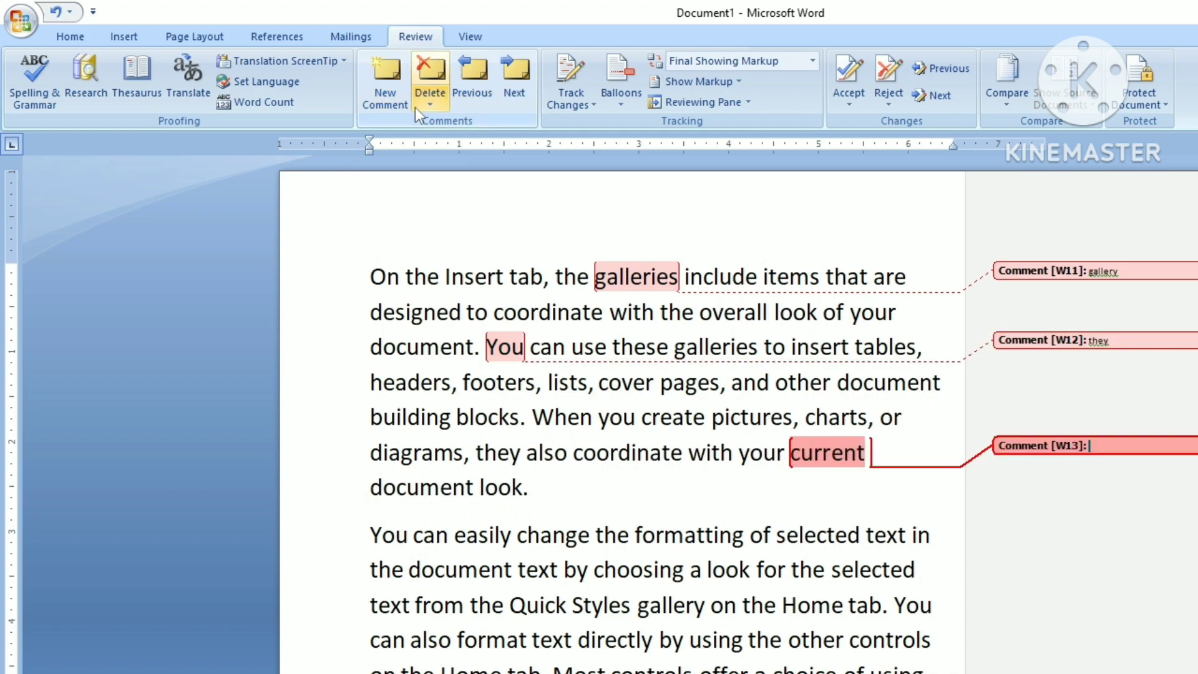
{"action": "type", "text": "dgsaghgd"}
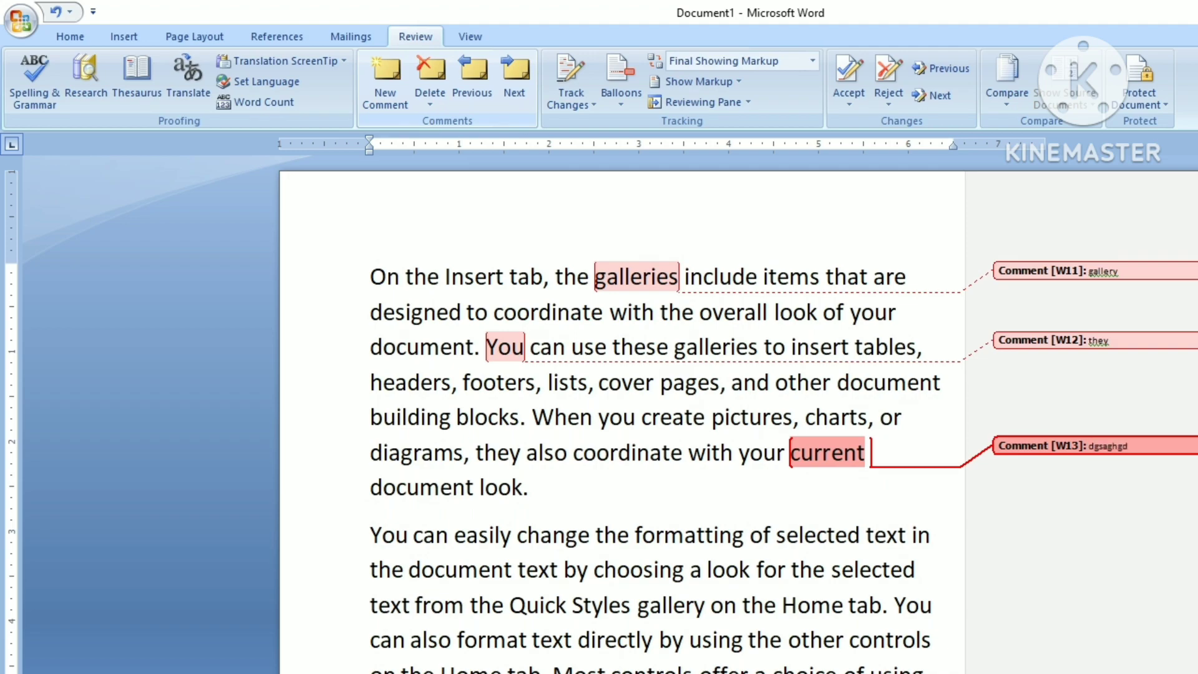
{"action": "left_click", "coordinate": [486, 487]}
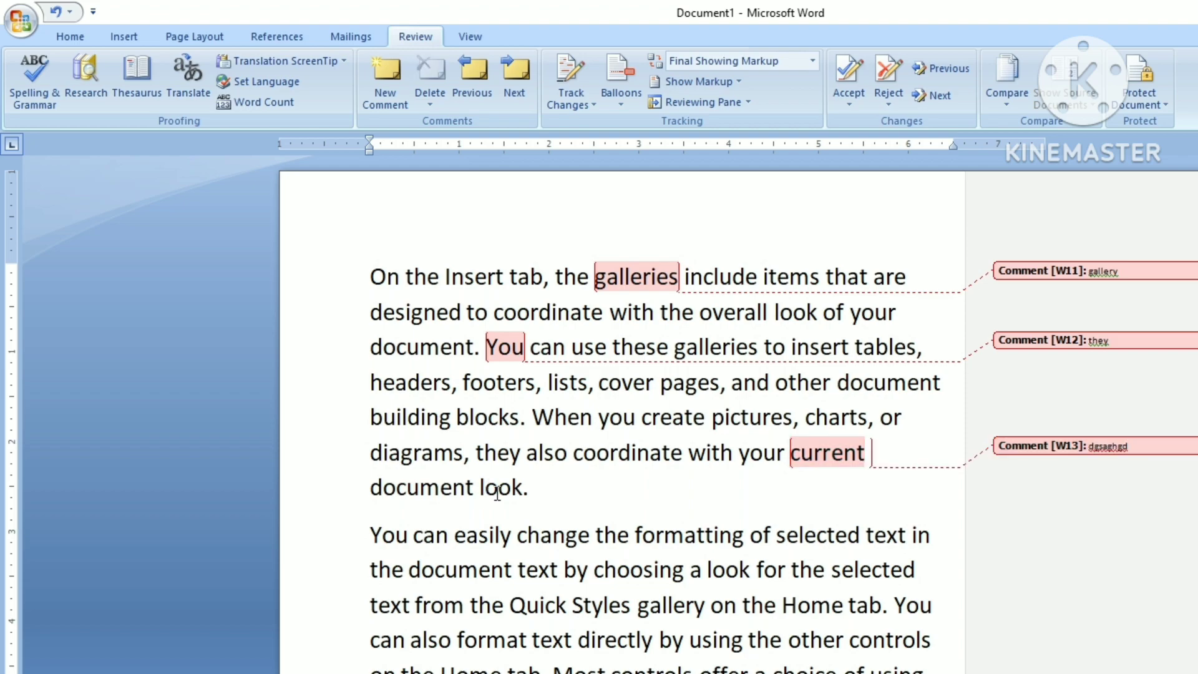
{"action": "left_click", "coordinate": [399, 99]}
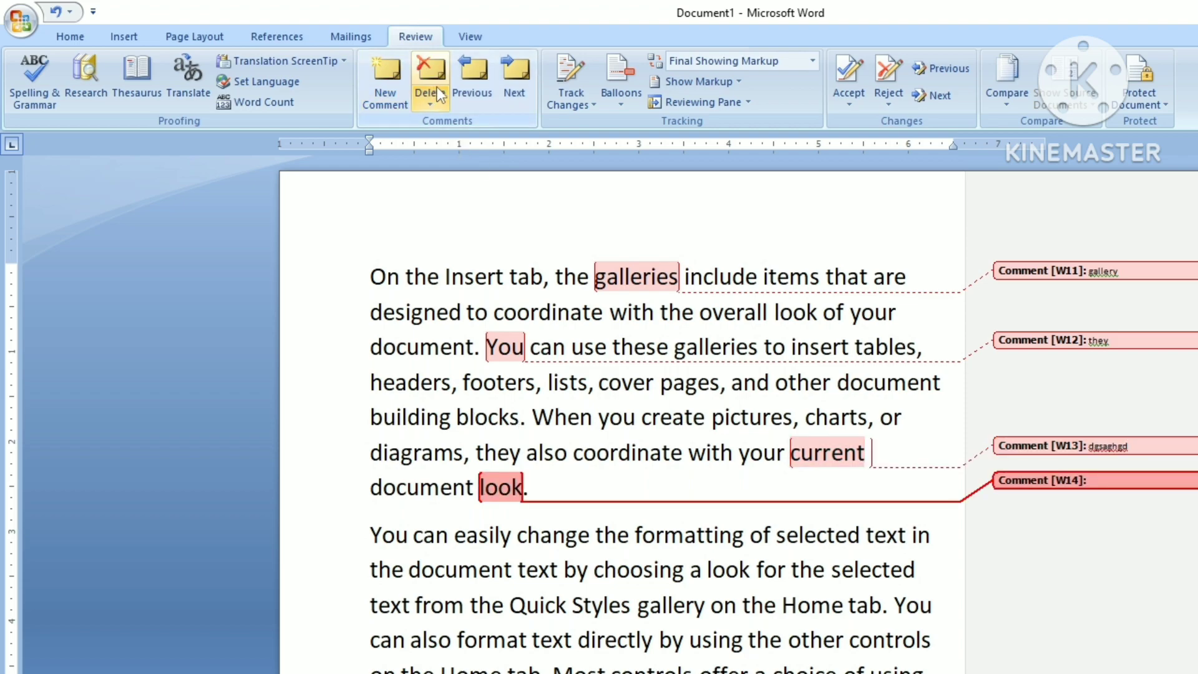
{"action": "type", "text": "take"}
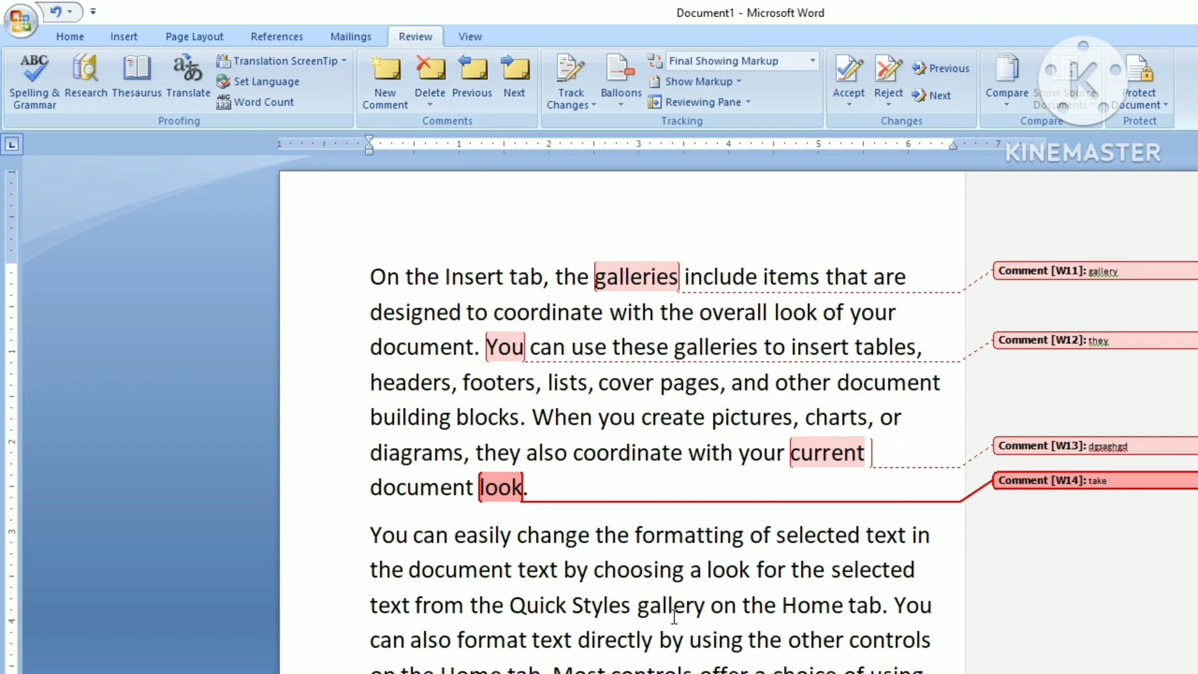
{"action": "scroll", "coordinate": [578, 577], "scroll_direction": "down", "scroll_amount": 1}
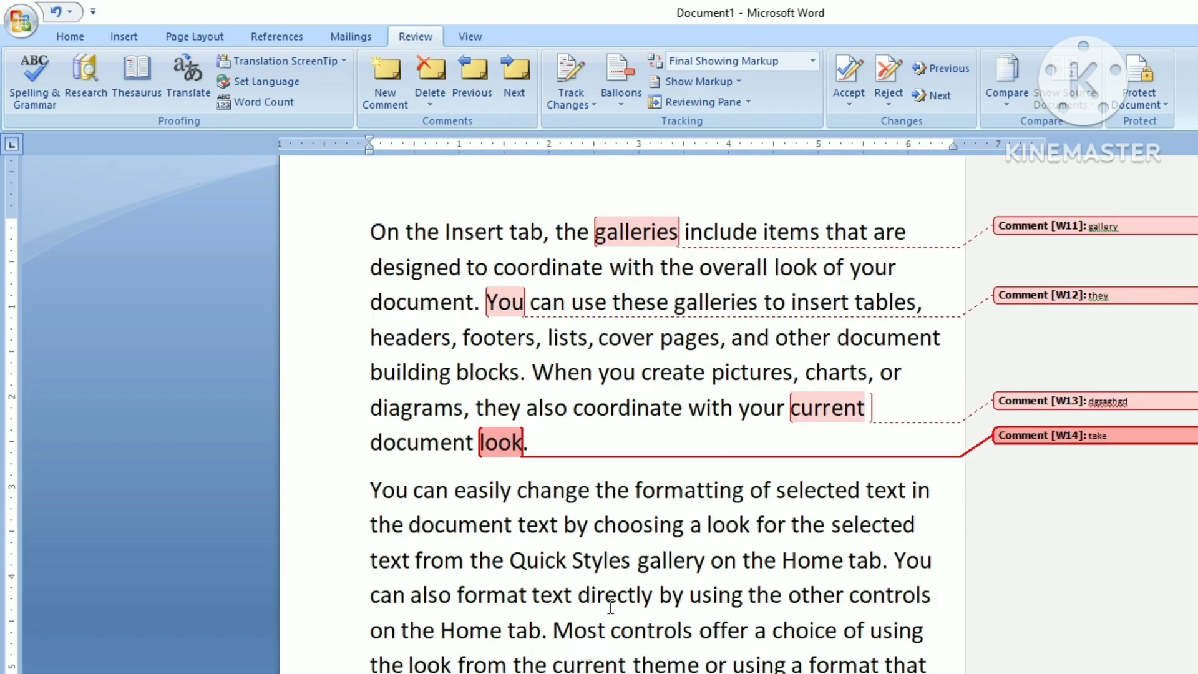
{"action": "left_click", "coordinate": [581, 663]}
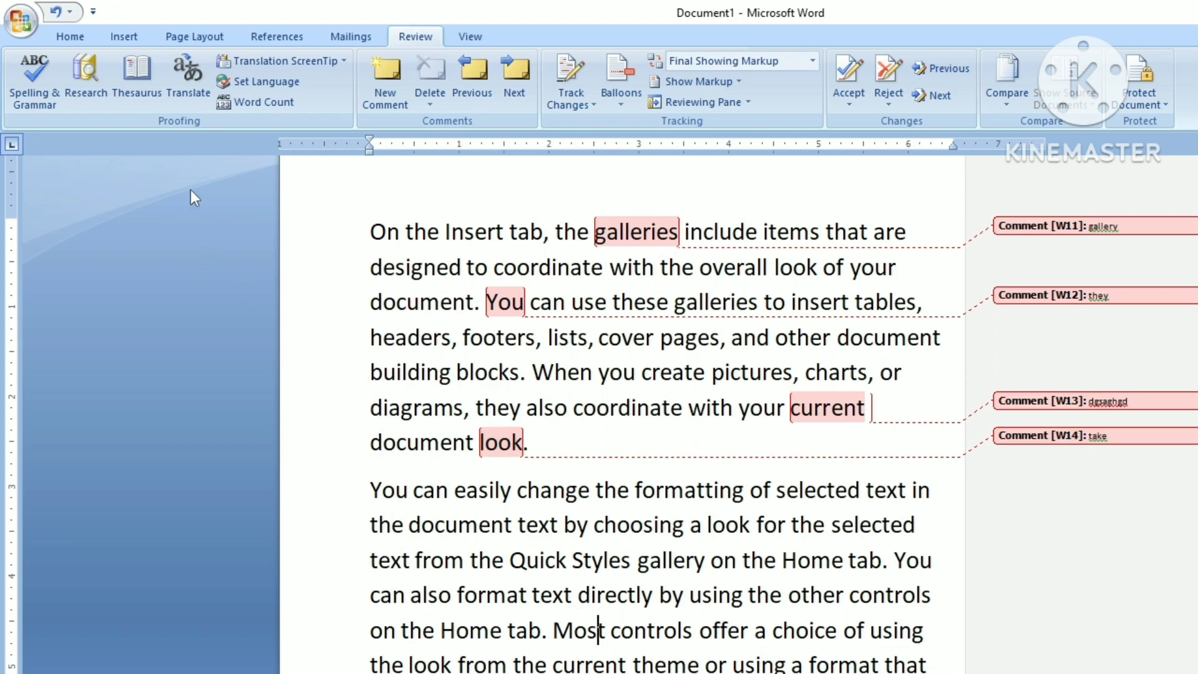
{"action": "left_click", "coordinate": [375, 92]}
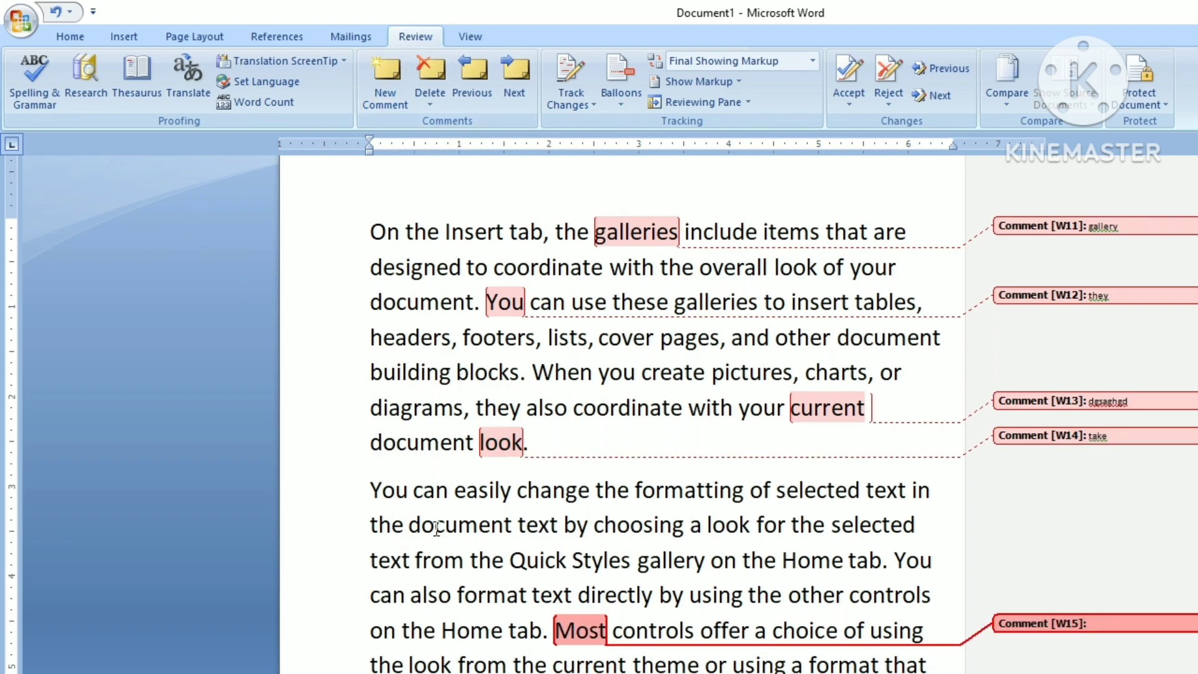
{"action": "type", "text": "dffrewew"}
Step: Select the 'they' comment on 'You' and delete it
{"action": "left_click", "coordinate": [481, 107]}
{"action": "left_click", "coordinate": [1122, 293]}
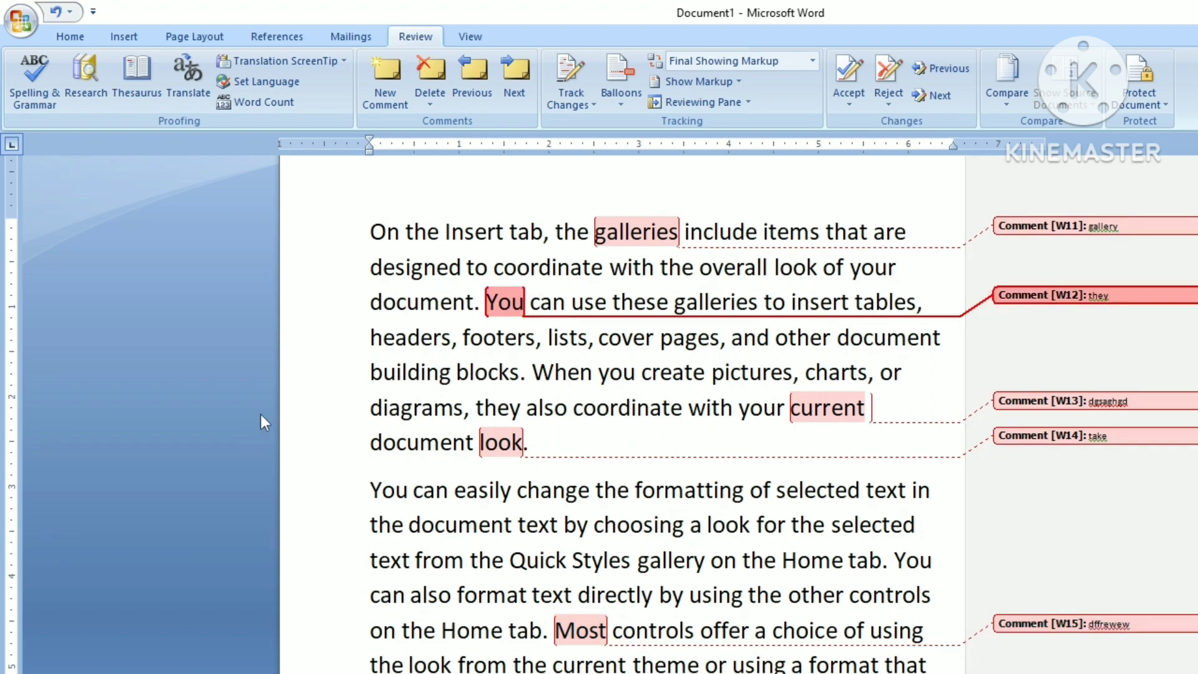
{"action": "left_click", "coordinate": [427, 102]}
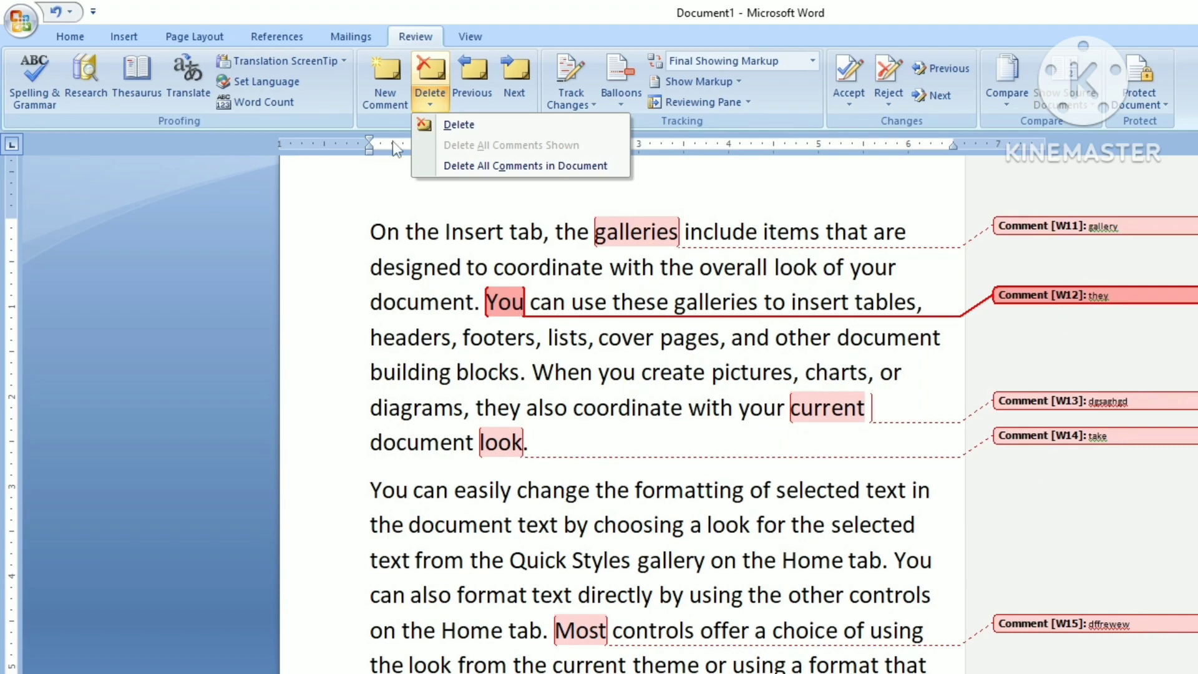
{"action": "left_click", "coordinate": [458, 126]}
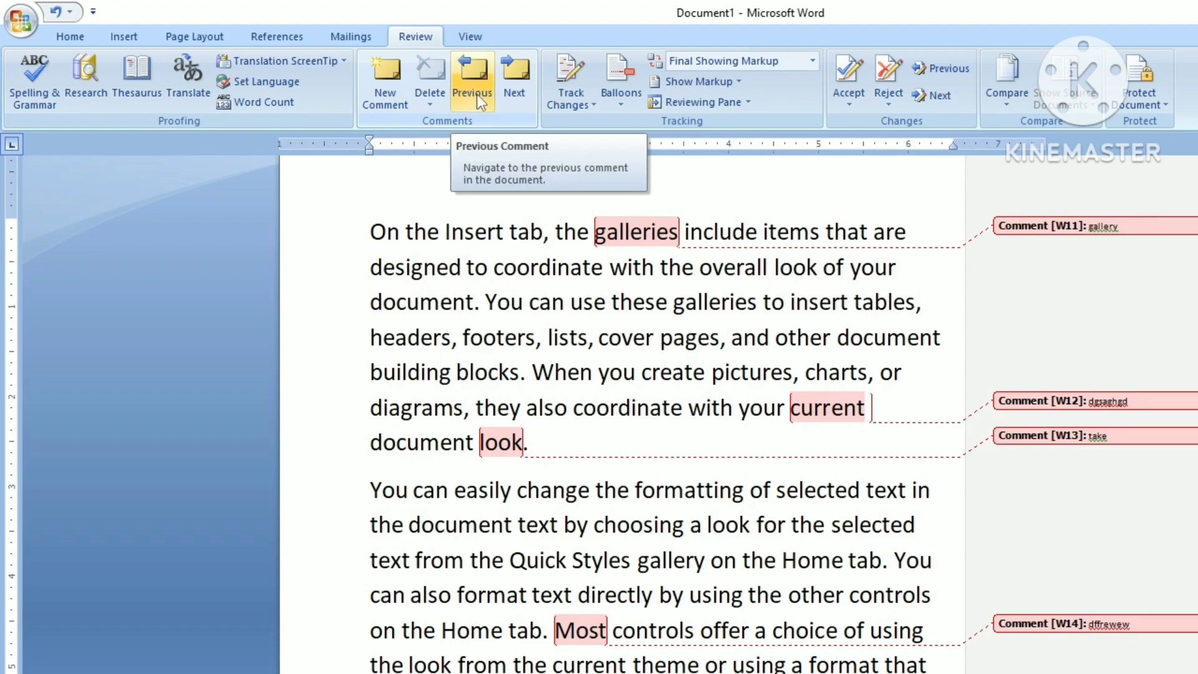
Step: Go back to the 'galleries' comment and decline searching from the document's end
{"action": "left_click", "coordinate": [476, 95]}
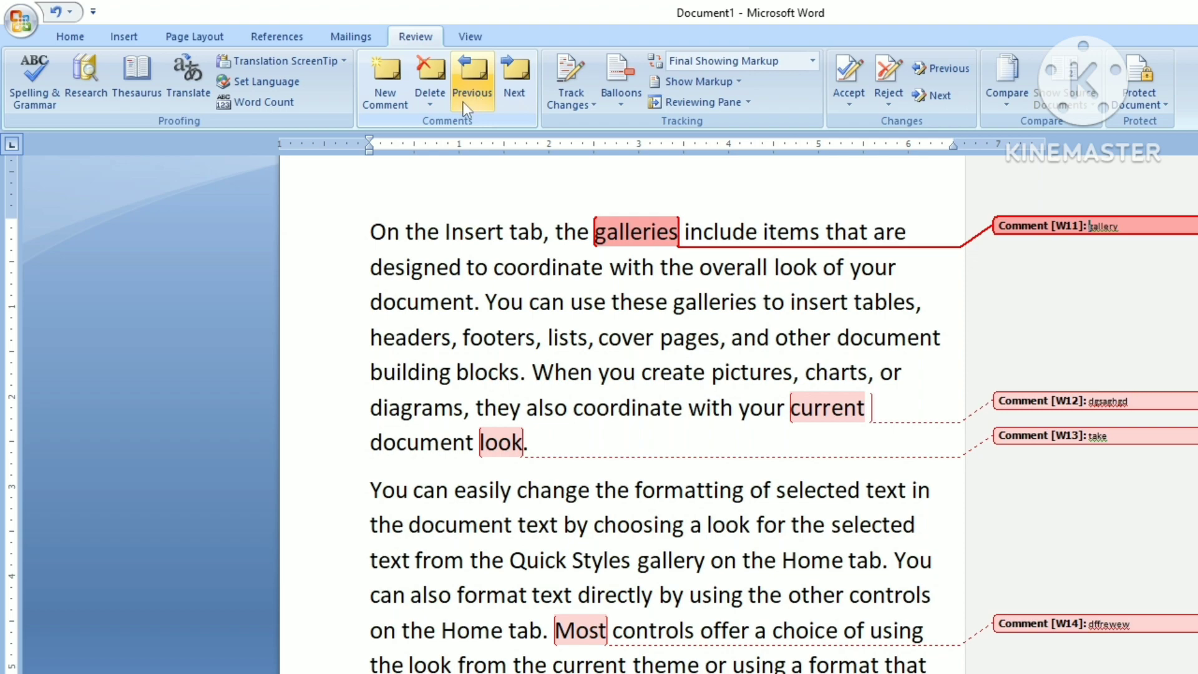
{"action": "left_click", "coordinate": [462, 102]}
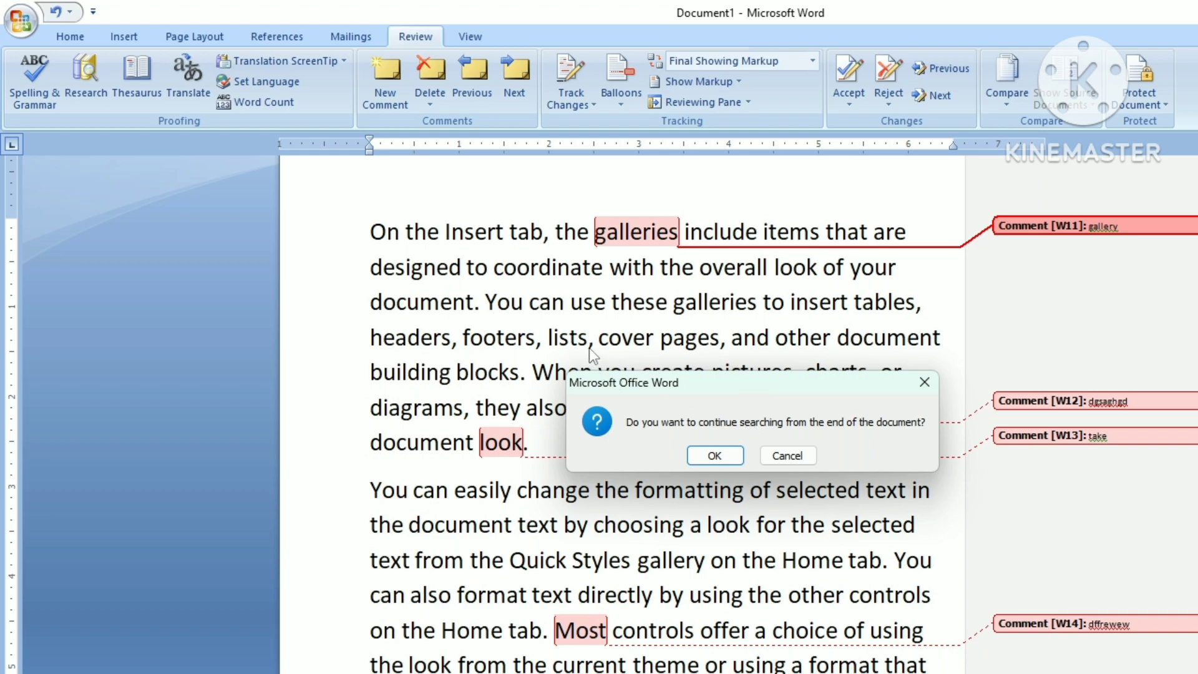
{"action": "left_click", "coordinate": [786, 455]}
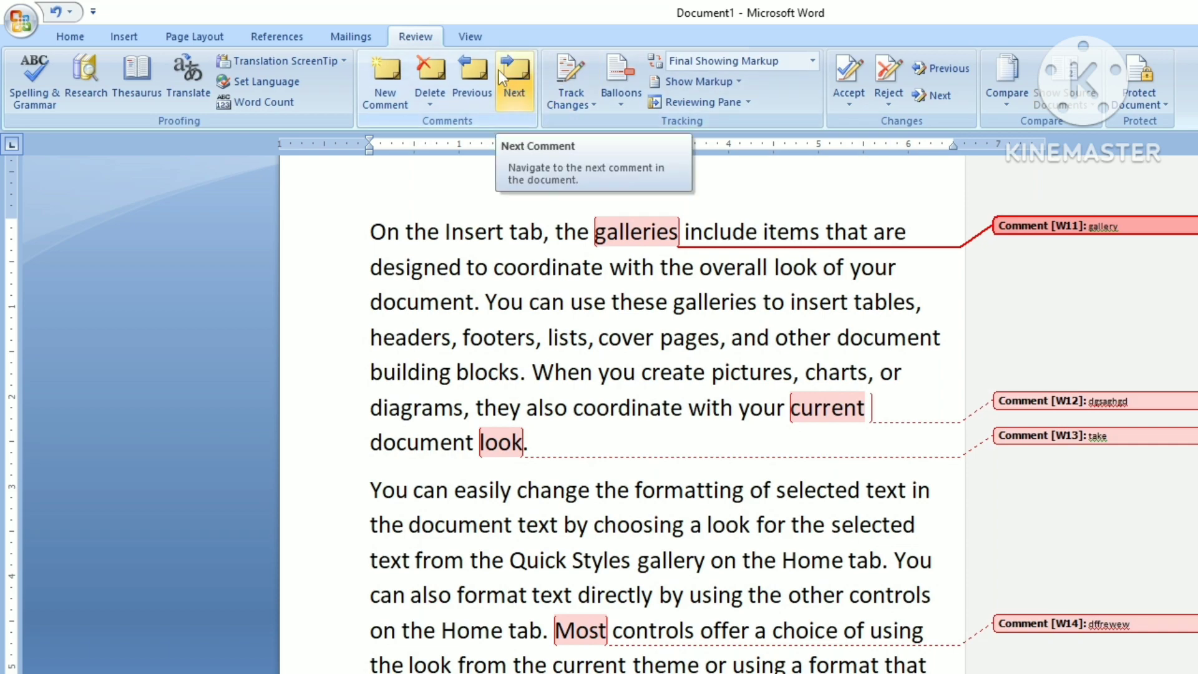
Step: Step forward through the comments on current, look and Most, then back to galleries
{"action": "left_click", "coordinate": [520, 85]}
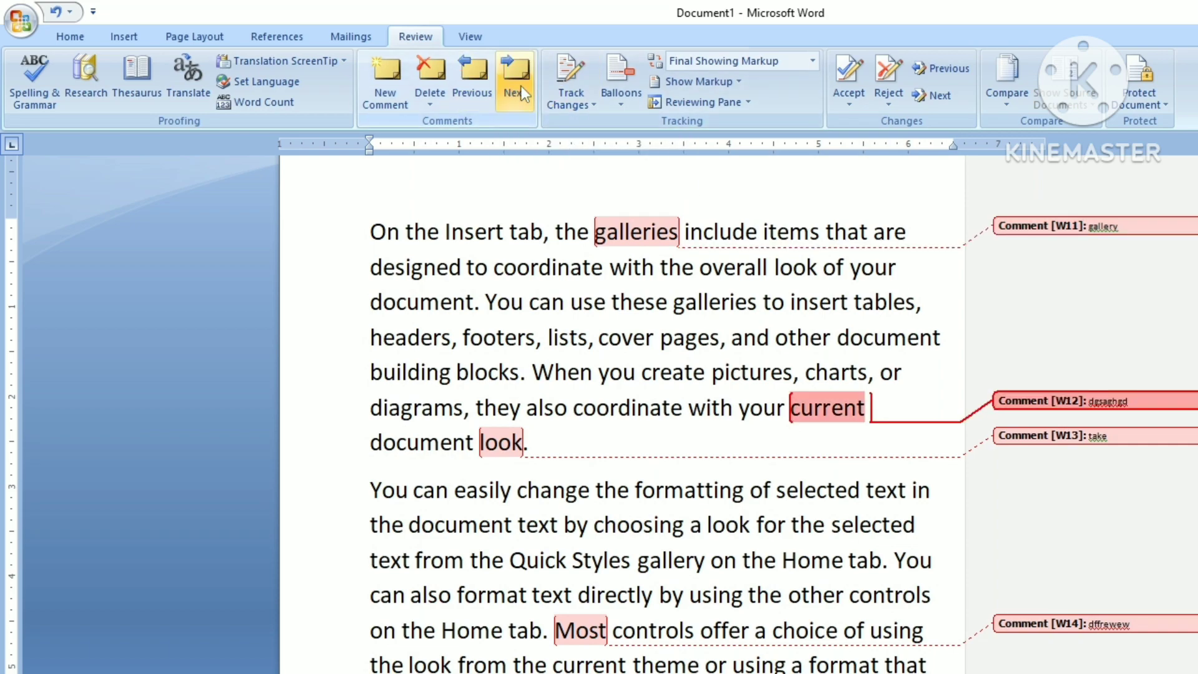
{"action": "left_click", "coordinate": [521, 88]}
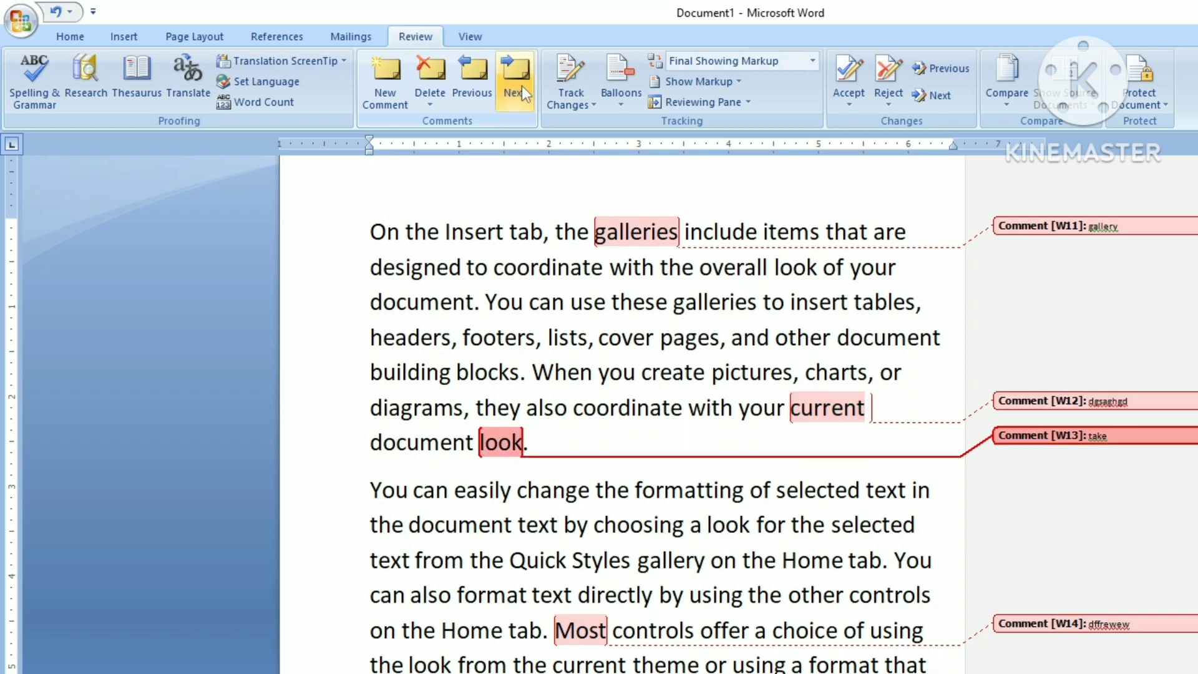
{"action": "left_click", "coordinate": [521, 91]}
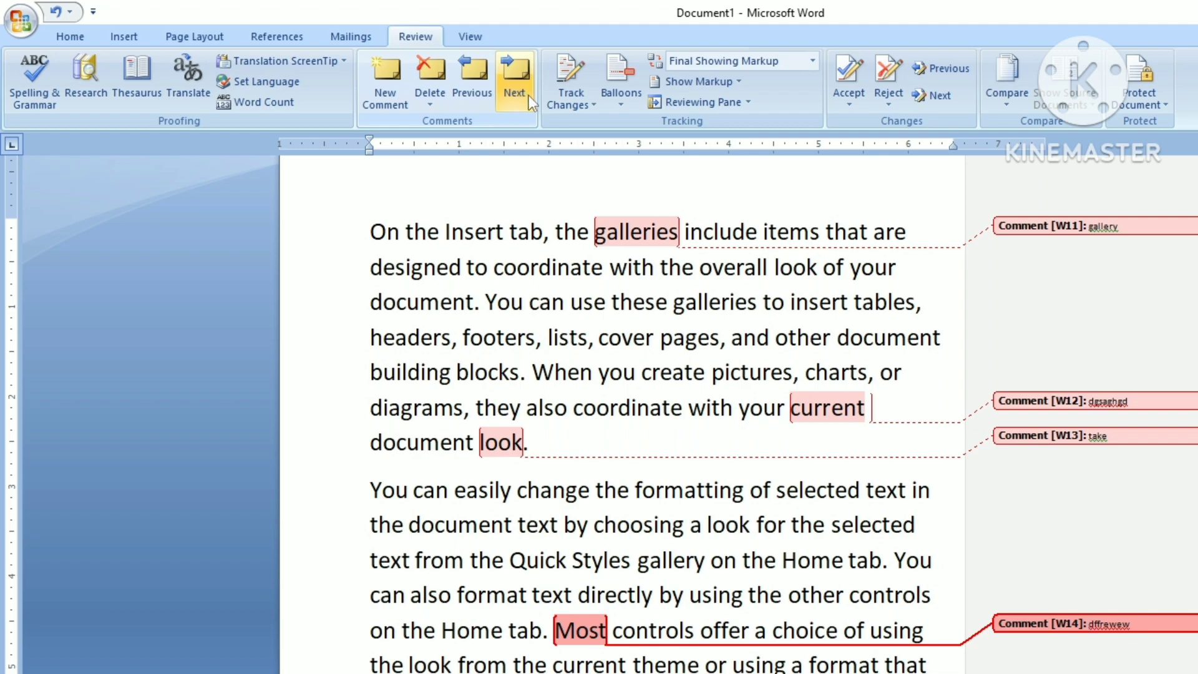
{"action": "left_click", "coordinate": [469, 93]}
{"action": "left_click", "coordinate": [469, 92]}
{"action": "left_click", "coordinate": [466, 93]}
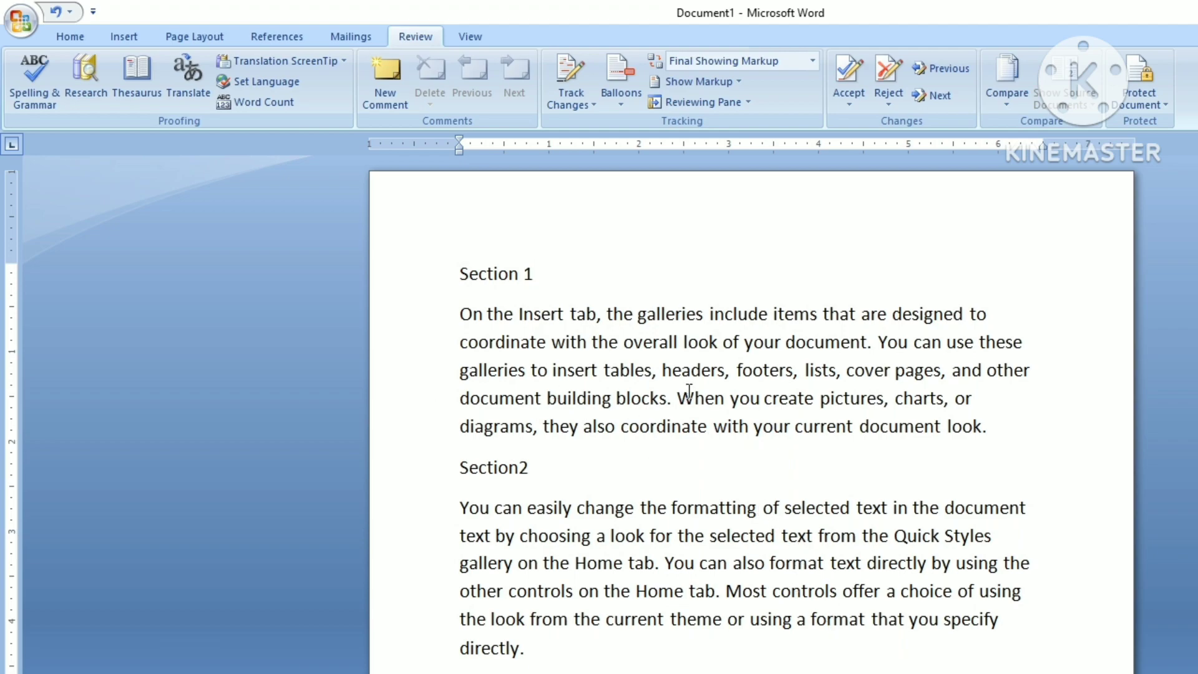
Step: Break the text at 'the galleries' to lay out the Section 1 and Section2 paragraphs
{"action": "left_click_drag", "start_coordinate": [608, 315], "coordinate": [703, 319]}
{"action": "key", "text": "Return"}
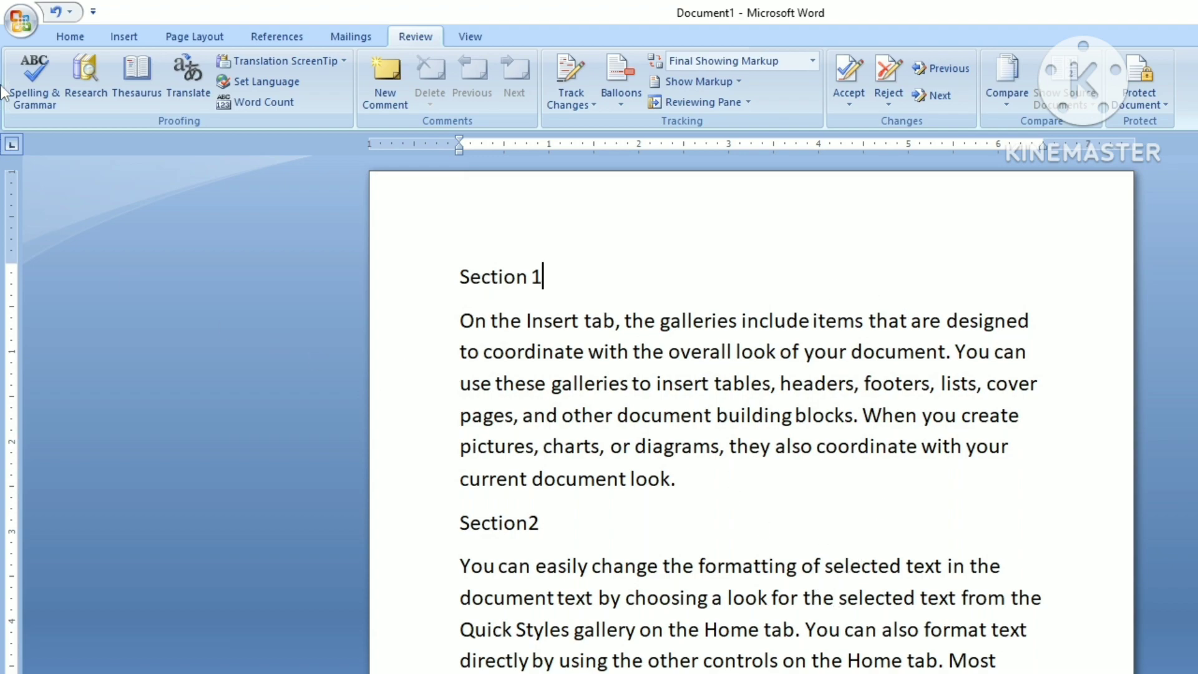
{"action": "left_click", "coordinate": [66, 39]}
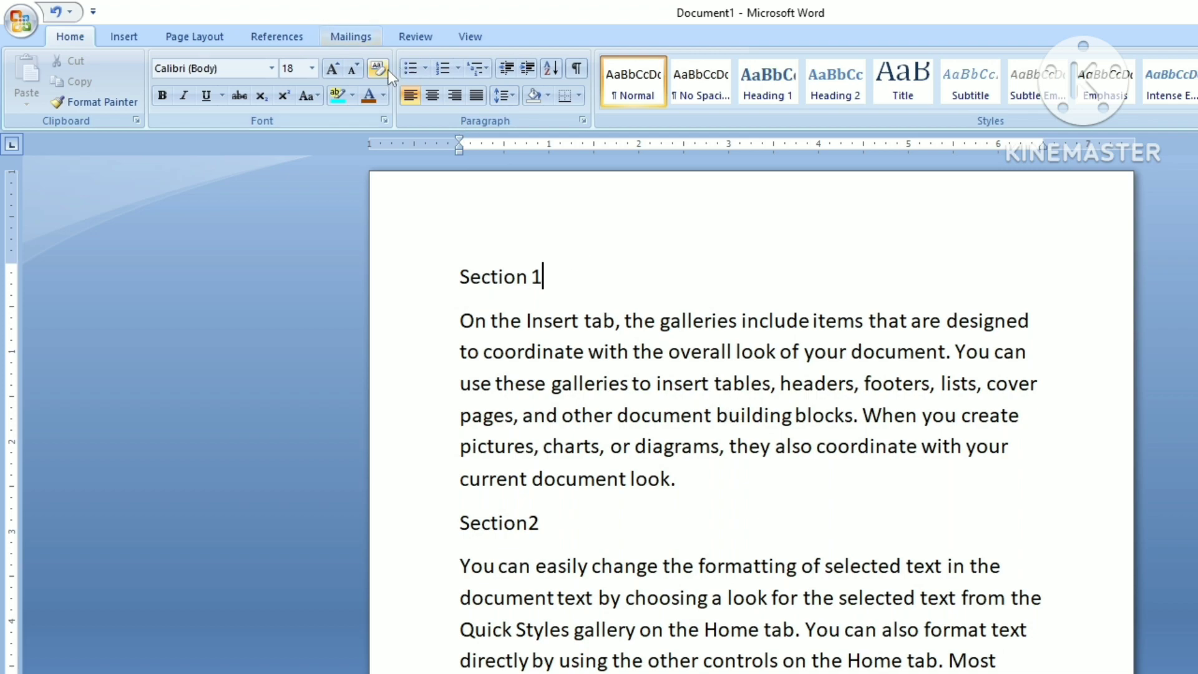
{"action": "left_click", "coordinate": [413, 35]}
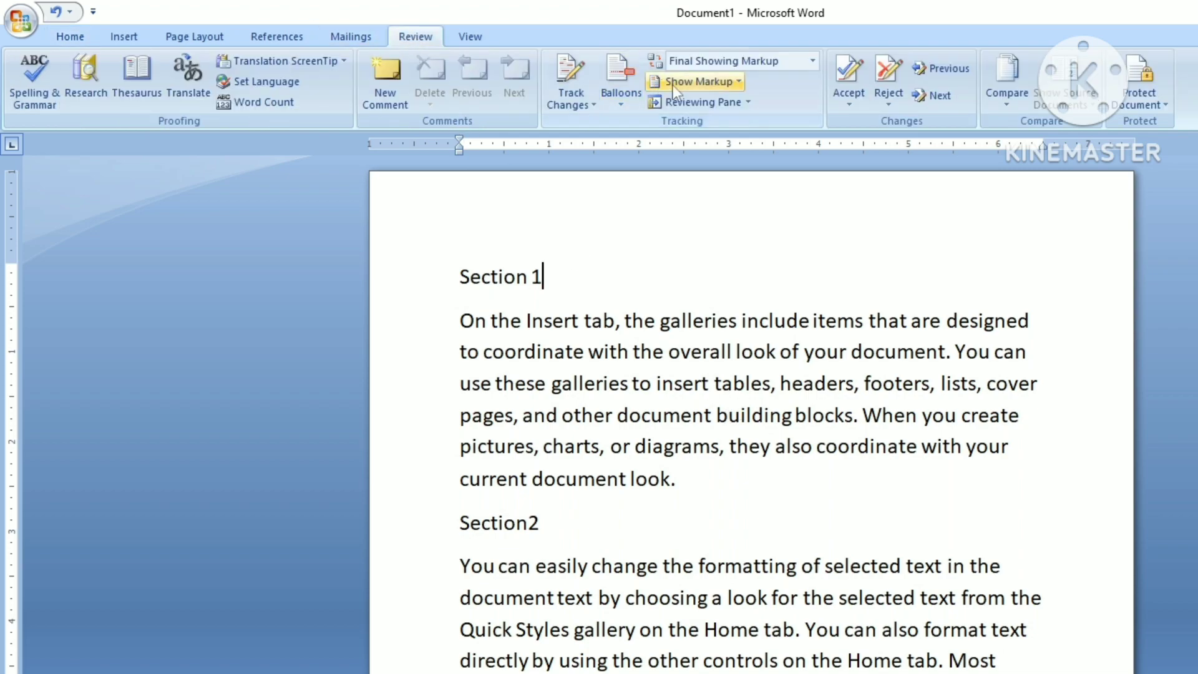
Step: Turn on Track Changes and type 'what is computer' after the Section 1 heading
{"action": "left_click", "coordinate": [562, 102]}
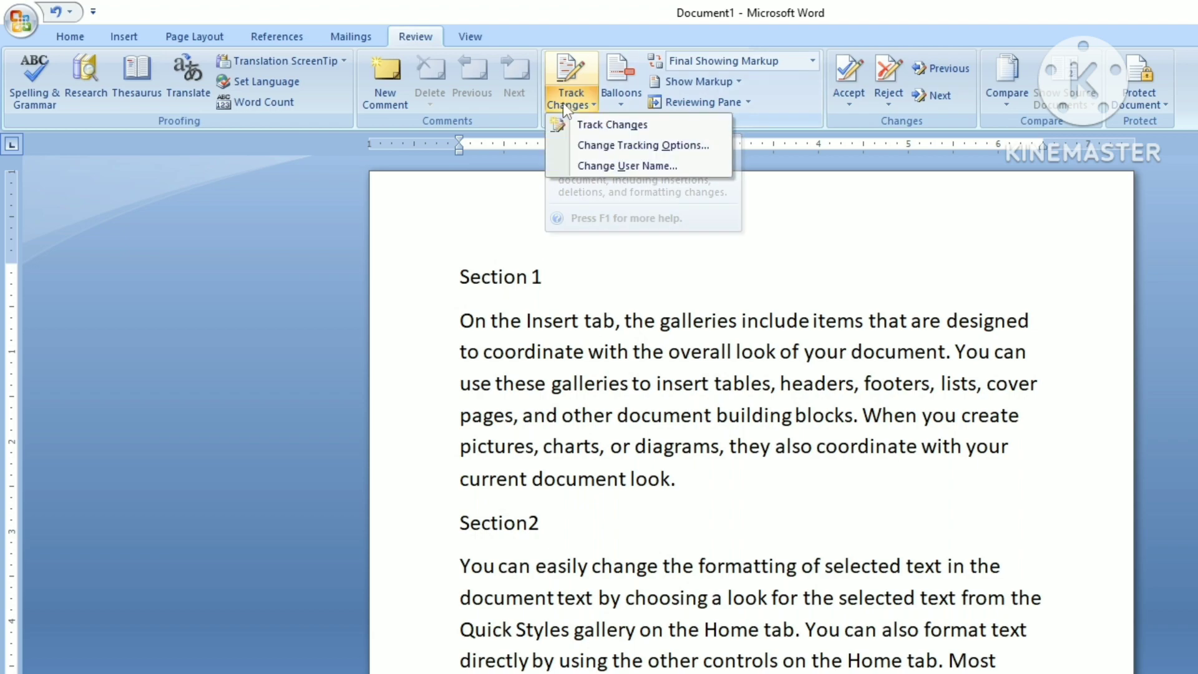
{"action": "left_click", "coordinate": [601, 126]}
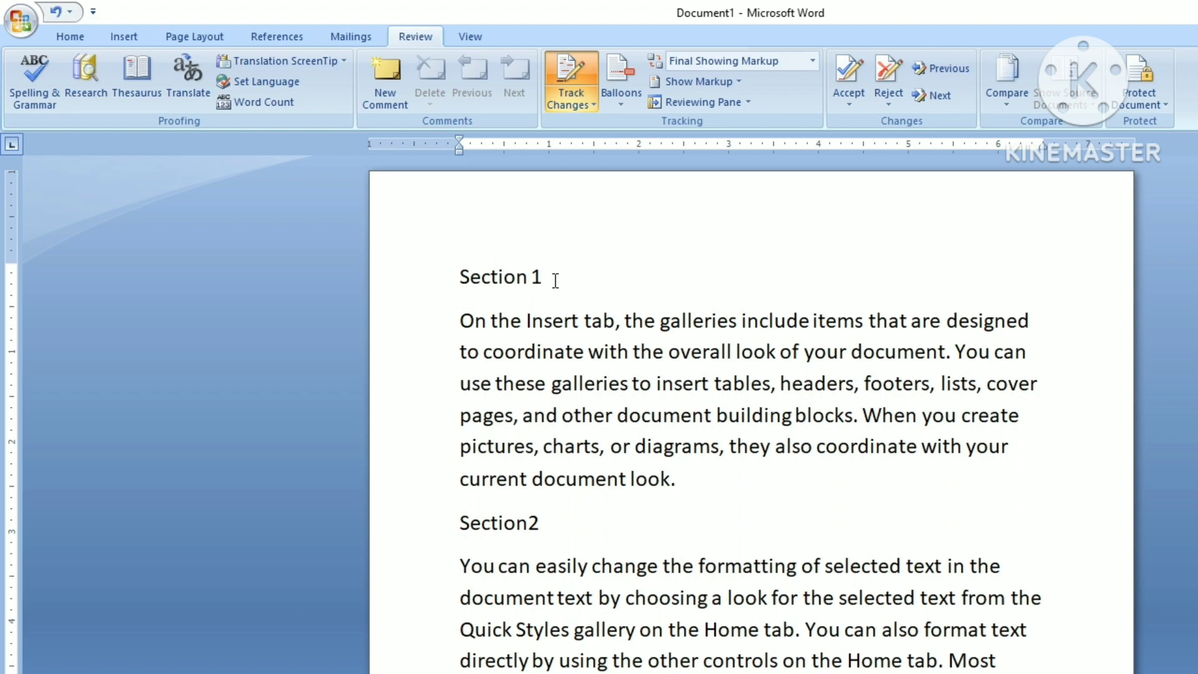
{"action": "type", "text": "what is co"}
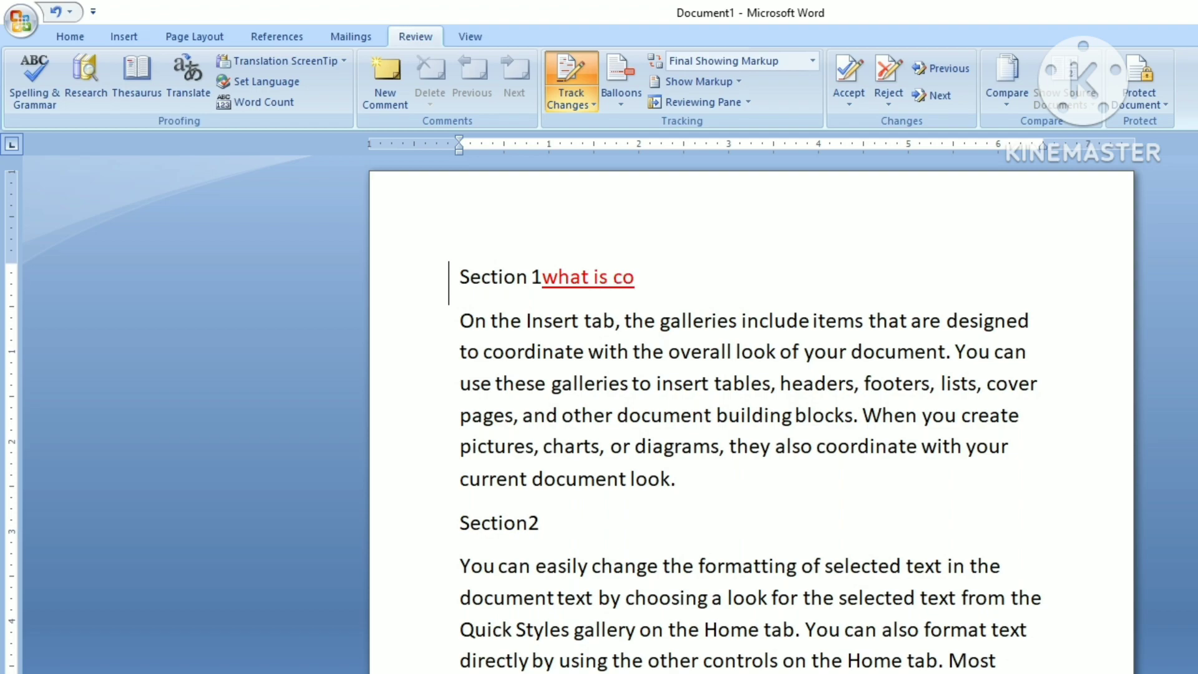
{"action": "type", "text": "mputer"}
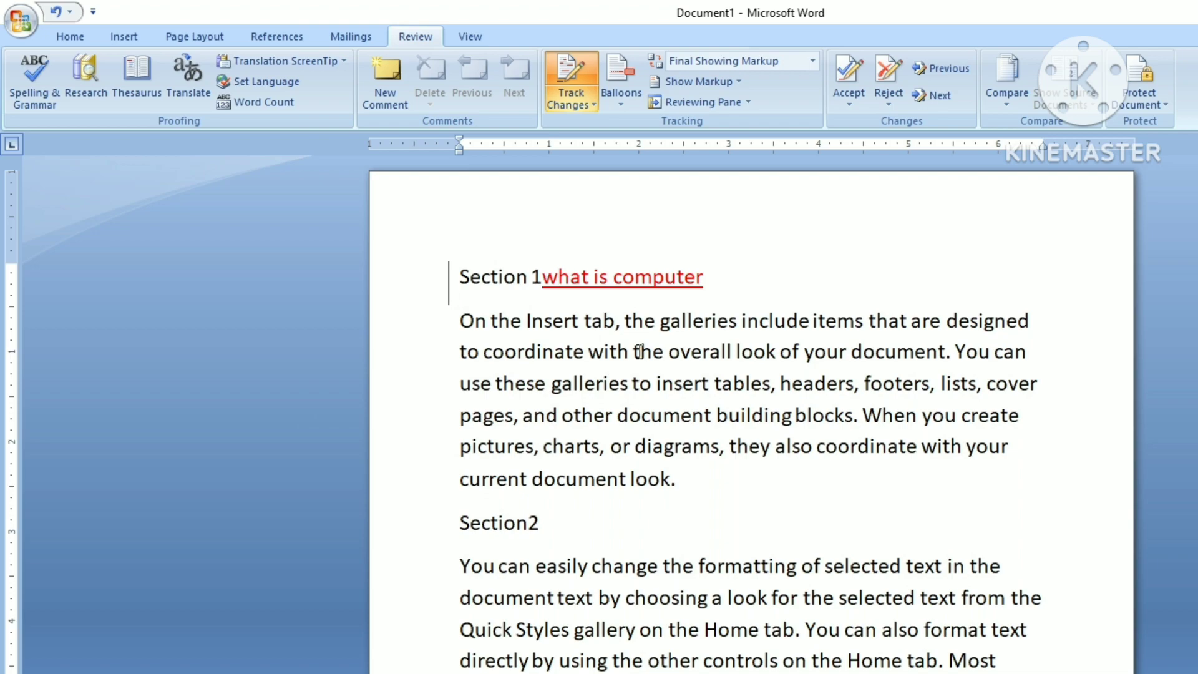
Step: Select the phrase 'with the overall look of your document'
{"action": "left_click_drag", "start_coordinate": [630, 352], "coordinate": [895, 356]}
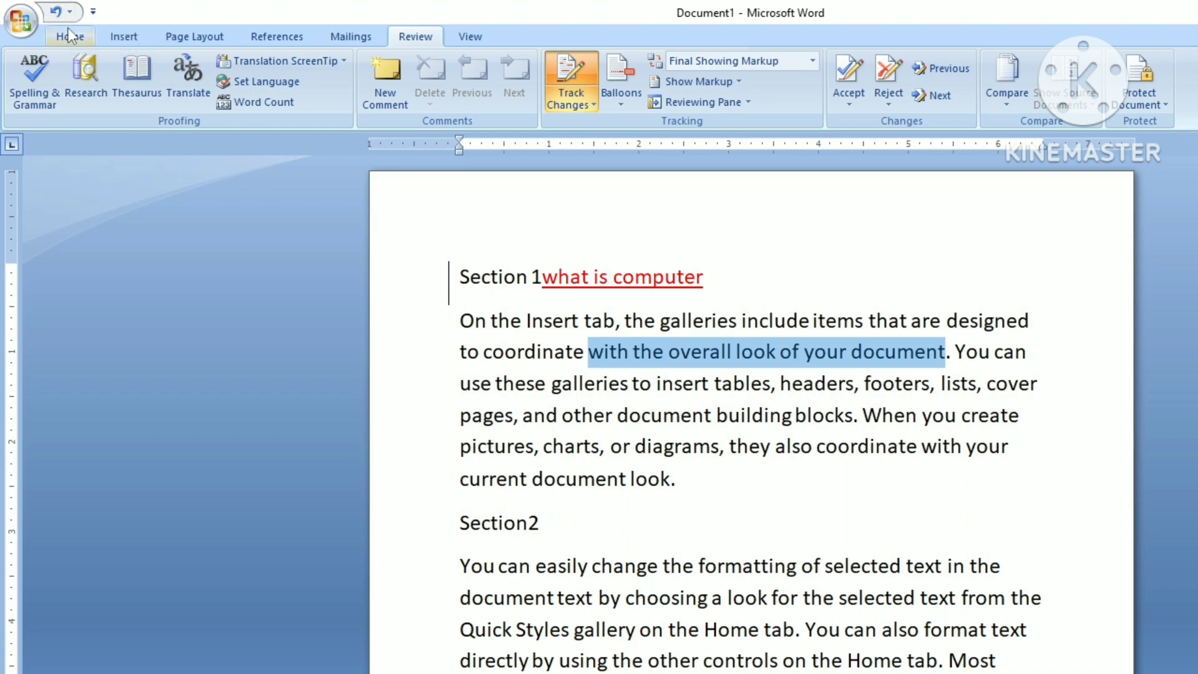
Step: Delete 'with the overall look of your document' and 'they also coordinate with your', then select the first Section2 line
{"action": "key", "text": "Delete"}
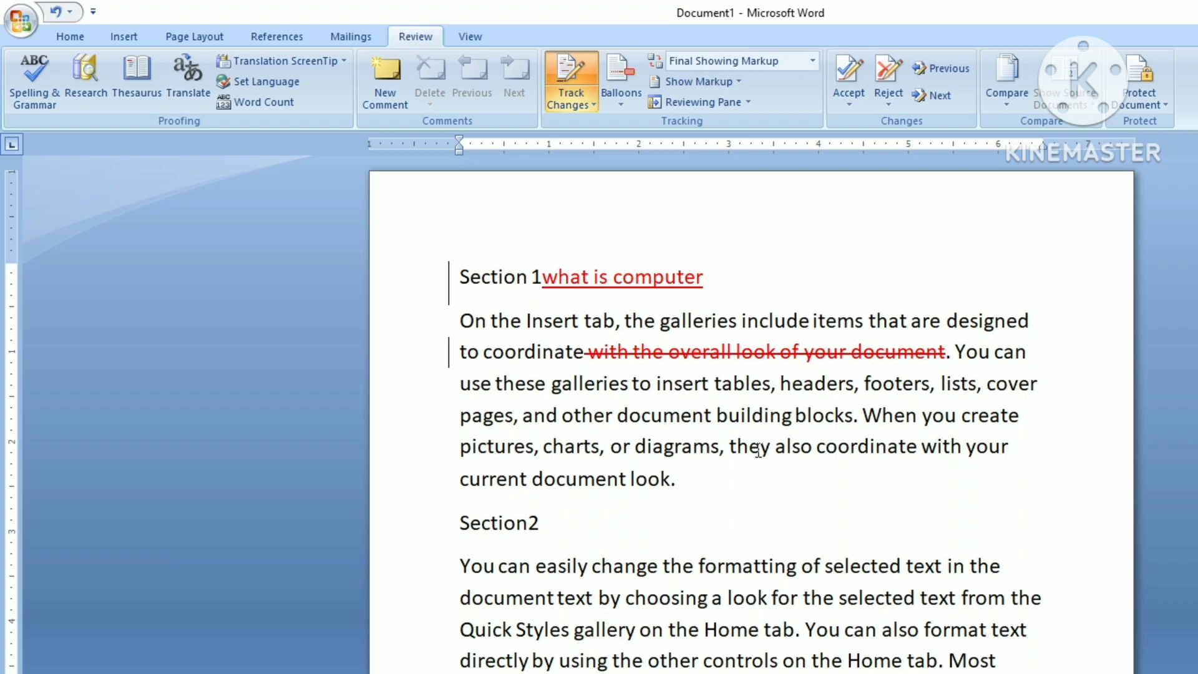
{"action": "left_click_drag", "start_coordinate": [758, 451], "coordinate": [984, 457]}
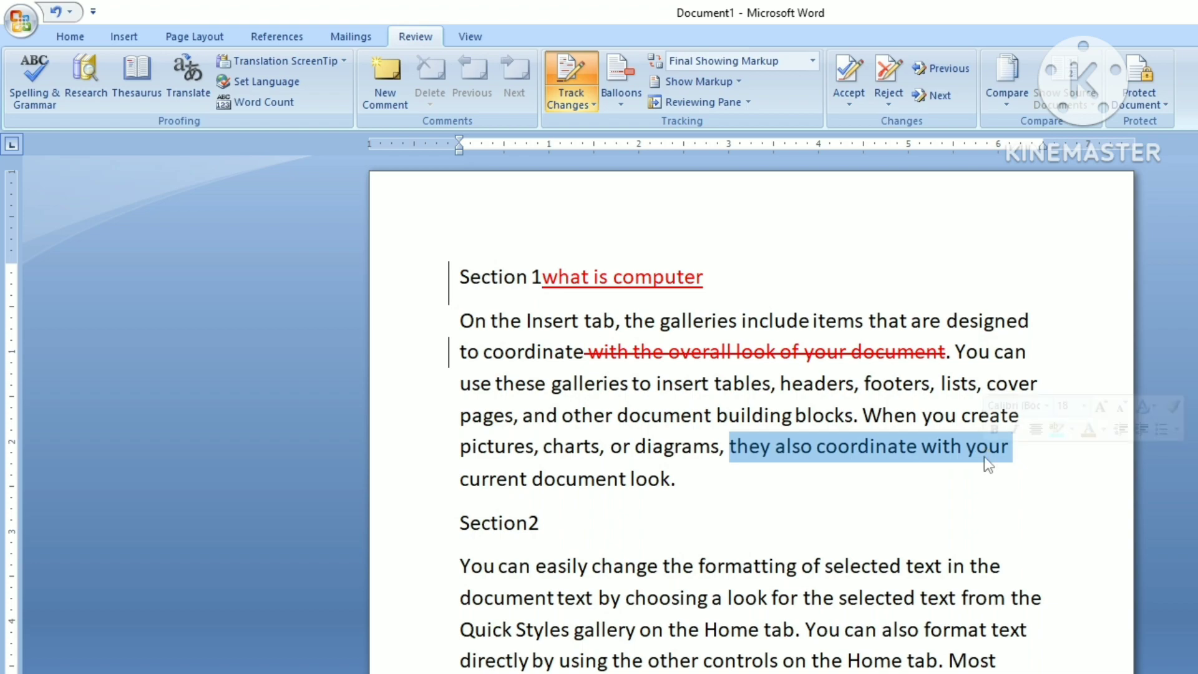
{"action": "key", "text": "Delete"}
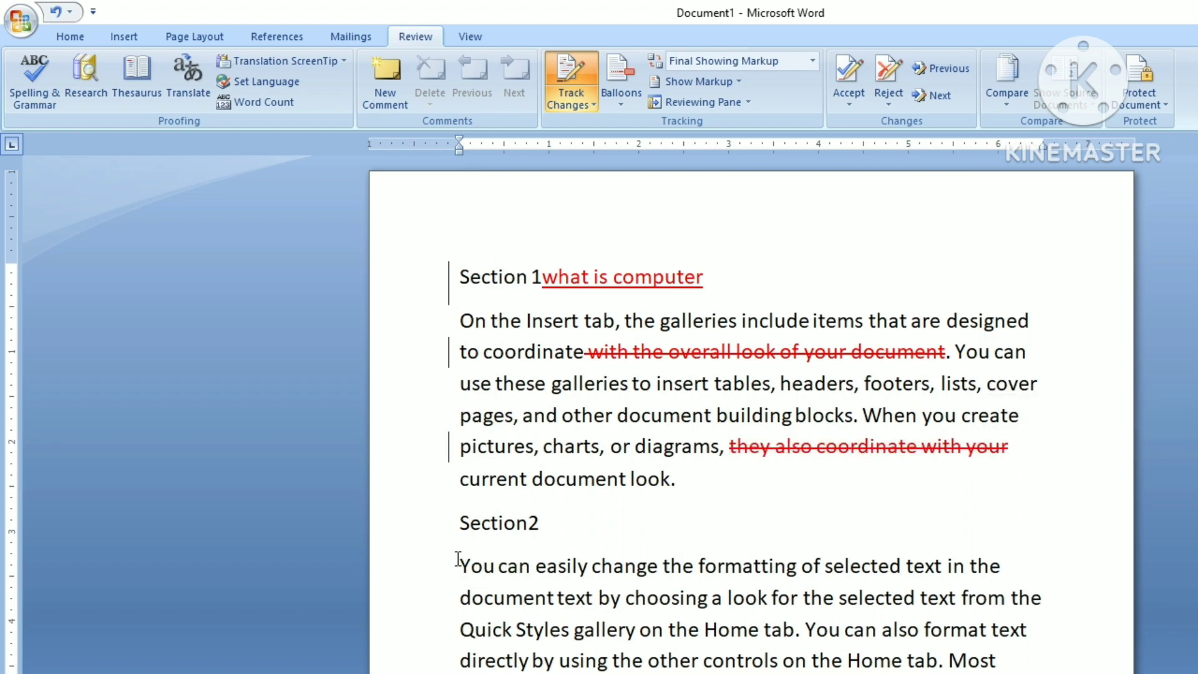
{"action": "left_click_drag", "start_coordinate": [463, 565], "coordinate": [985, 567]}
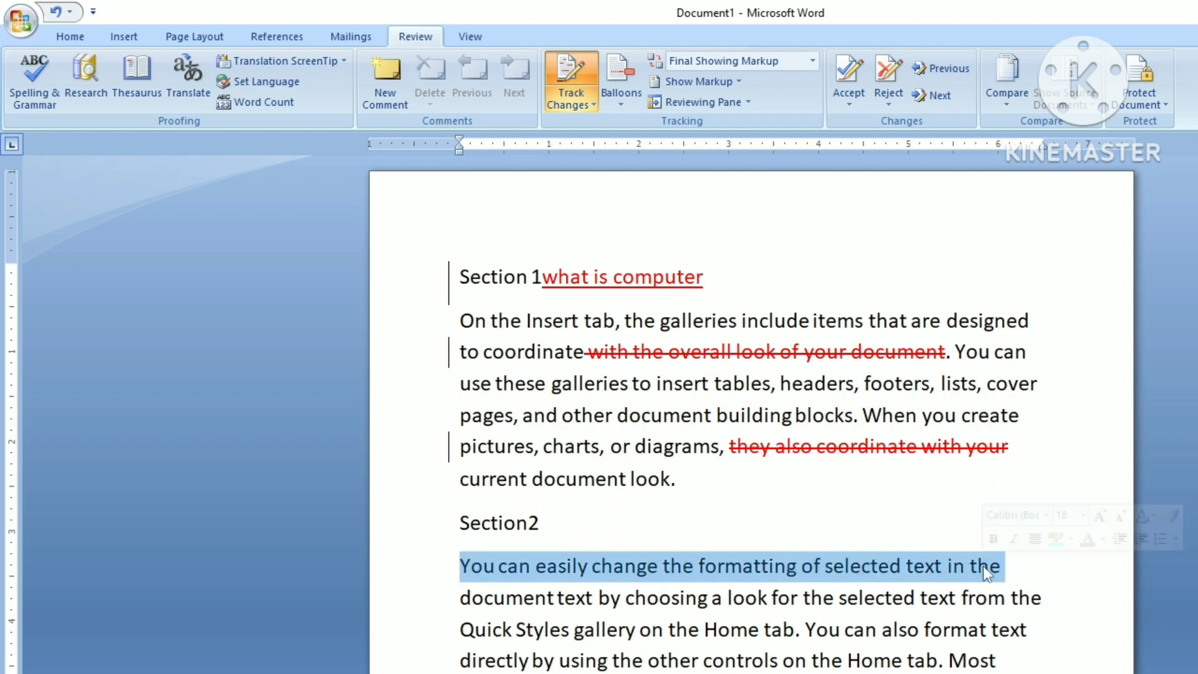
{"action": "left_click", "coordinate": [81, 44]}
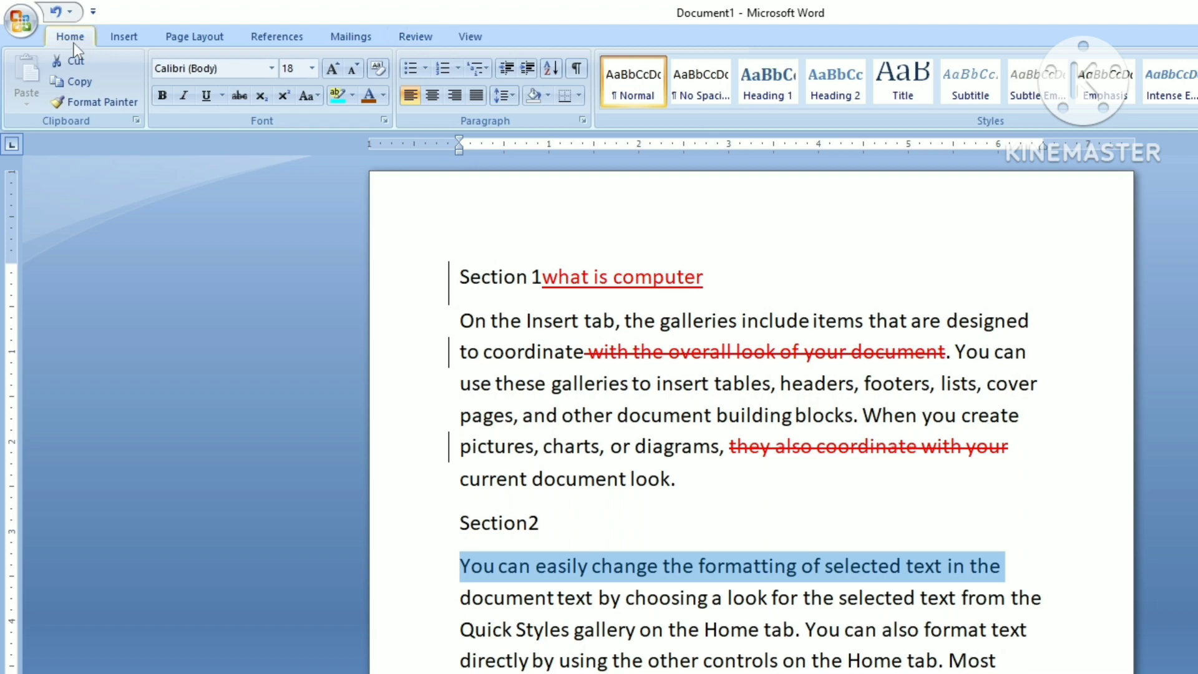
Step: Bold the first Section2 line and color 'Home tab. You can also format' green
{"action": "left_click", "coordinate": [157, 100]}
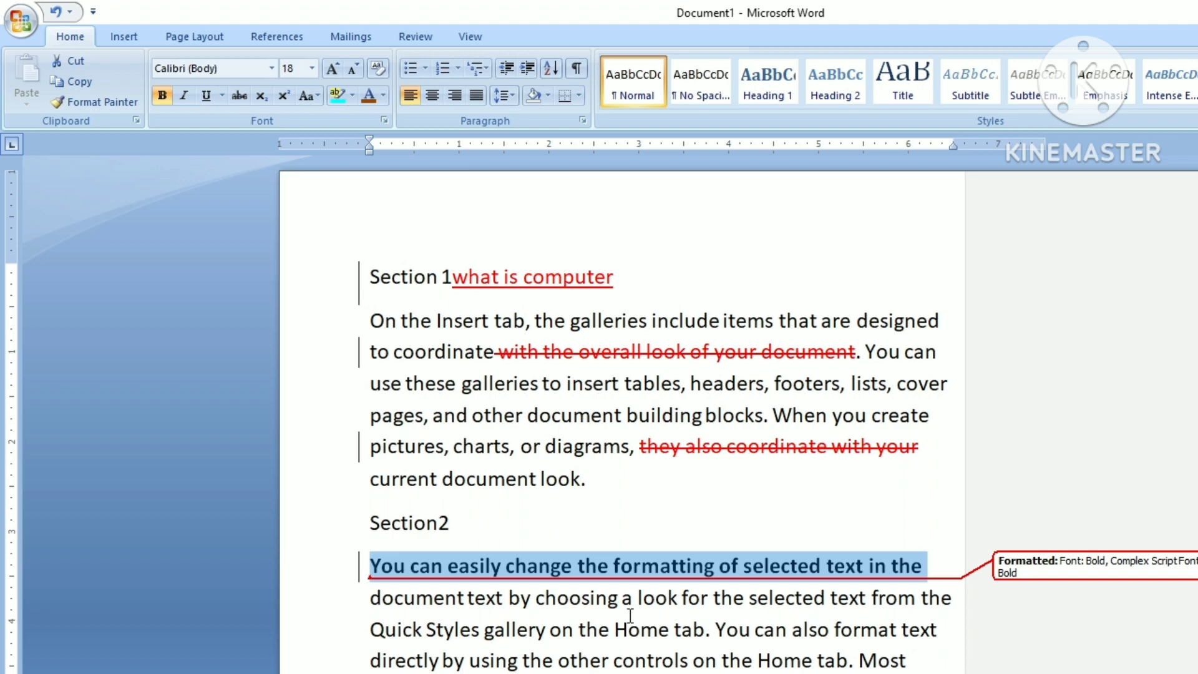
{"action": "left_click_drag", "start_coordinate": [614, 631], "coordinate": [900, 632]}
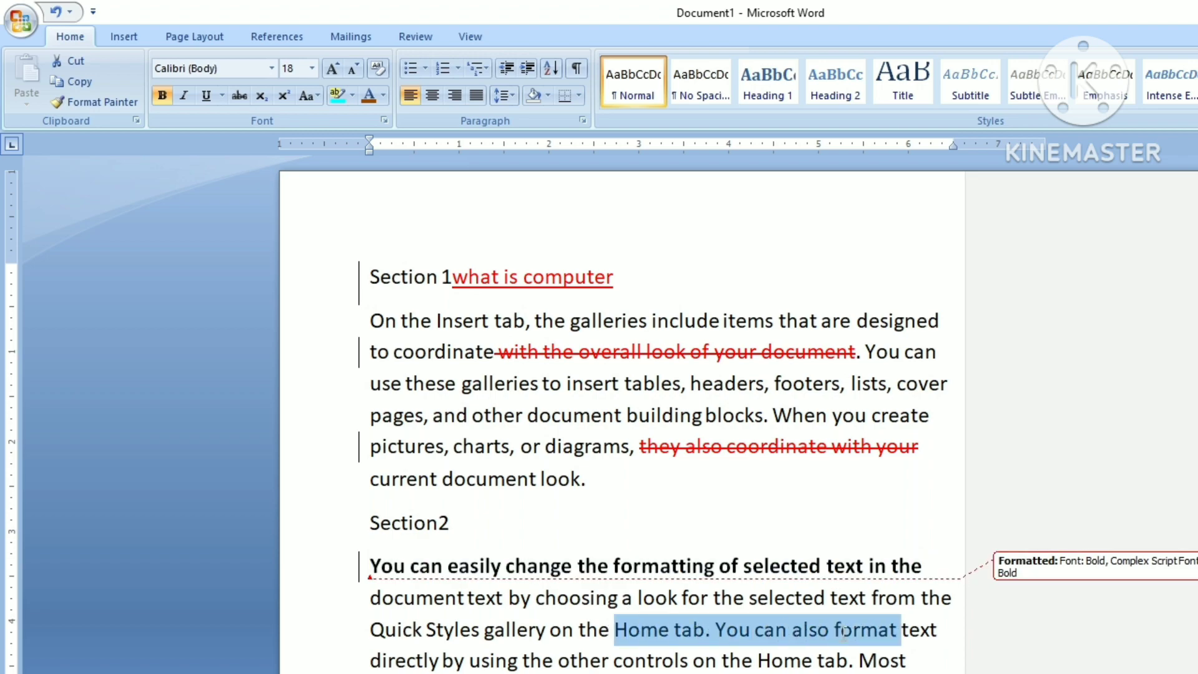
{"action": "left_click", "coordinate": [383, 95]}
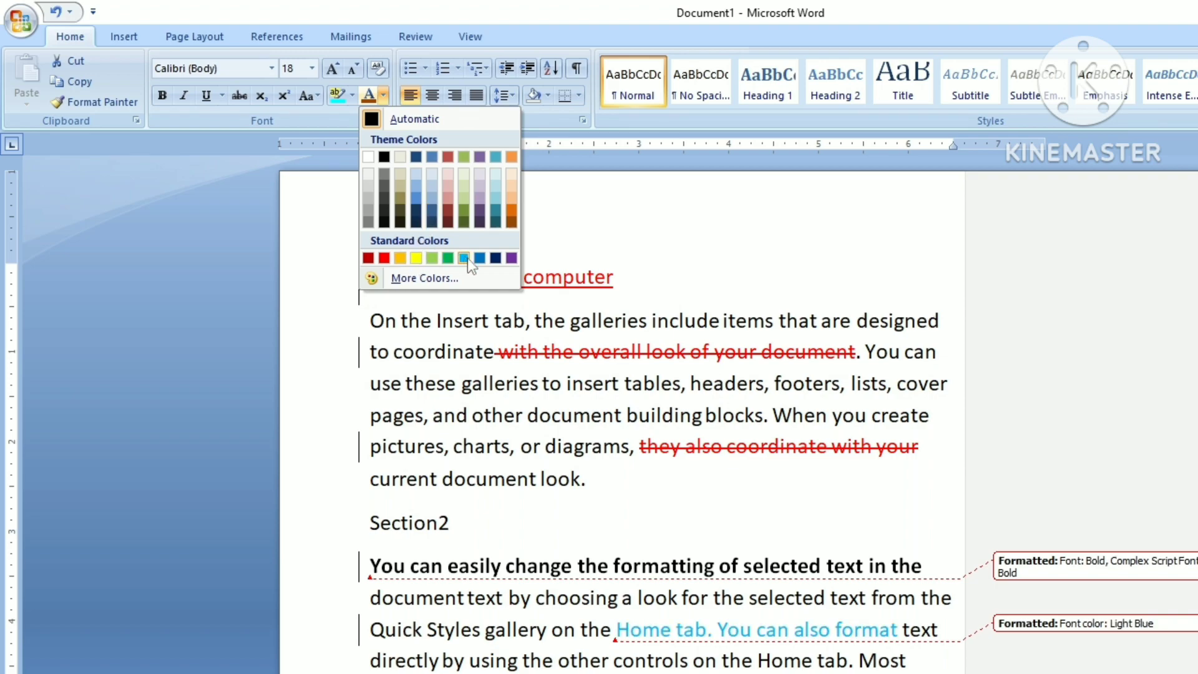
{"action": "left_click", "coordinate": [447, 258]}
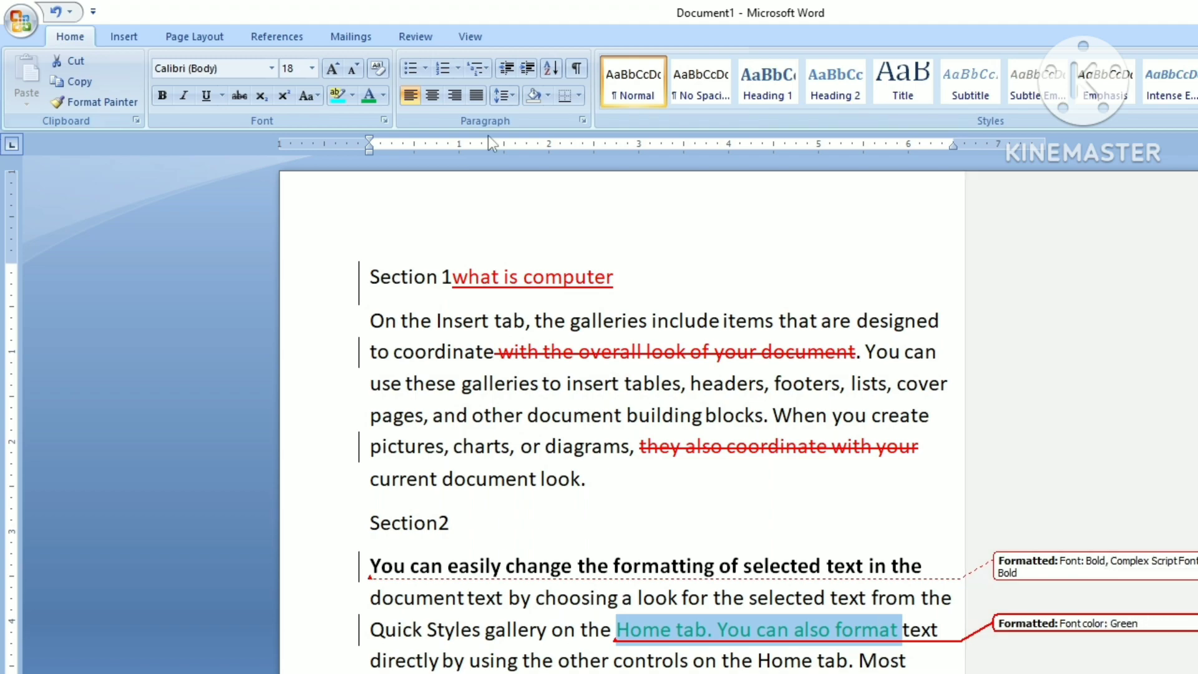
Step: Underline the following paragraph as a tracked formatting change
{"action": "scroll", "coordinate": [622, 413], "scroll_direction": "down", "scroll_amount": 1}
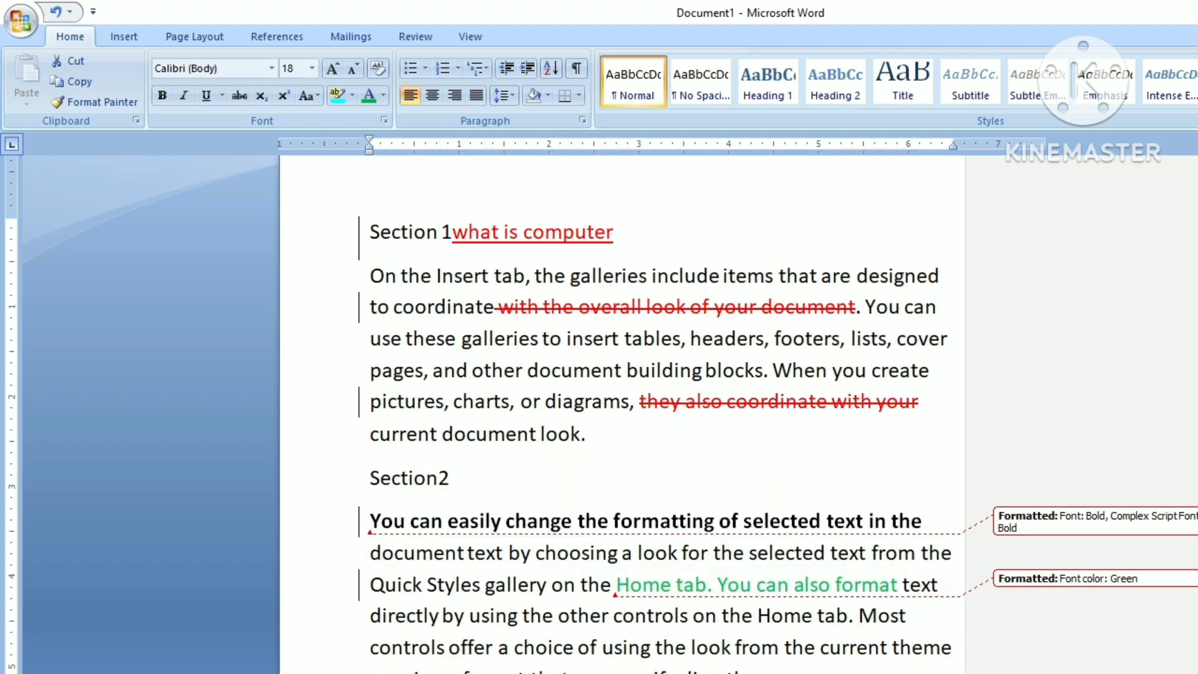
{"action": "scroll", "coordinate": [621, 413], "scroll_direction": "down", "scroll_amount": 1}
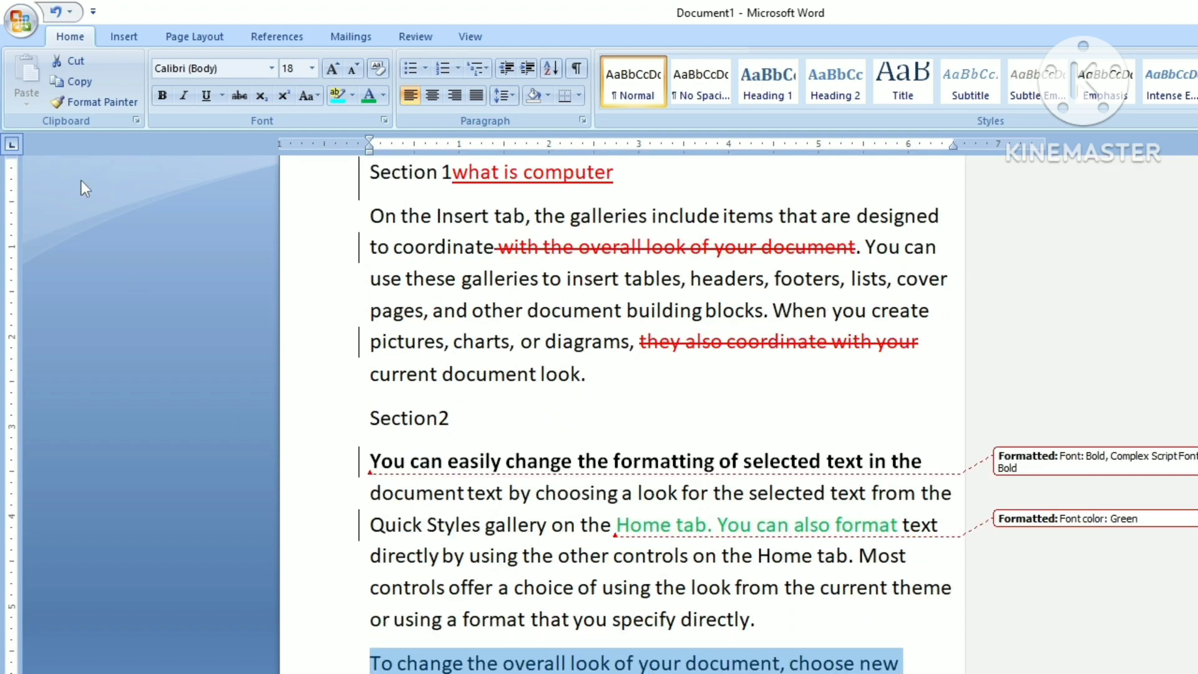
{"action": "left_click", "coordinate": [207, 101]}
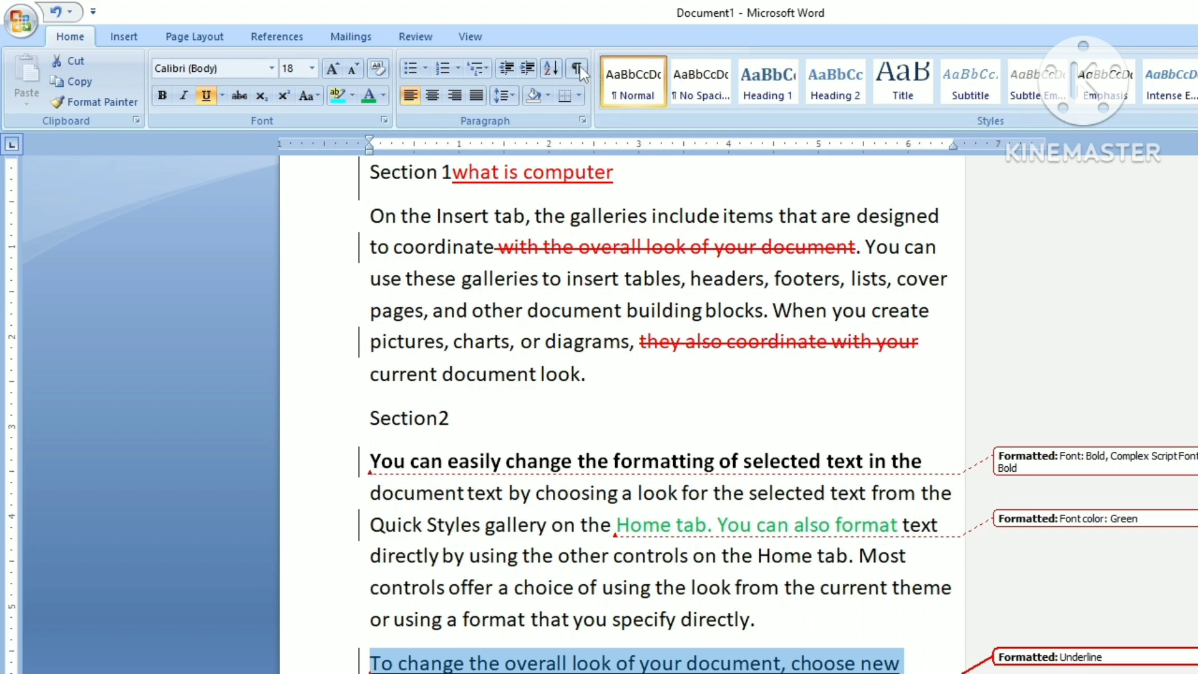
{"action": "left_click", "coordinate": [406, 40]}
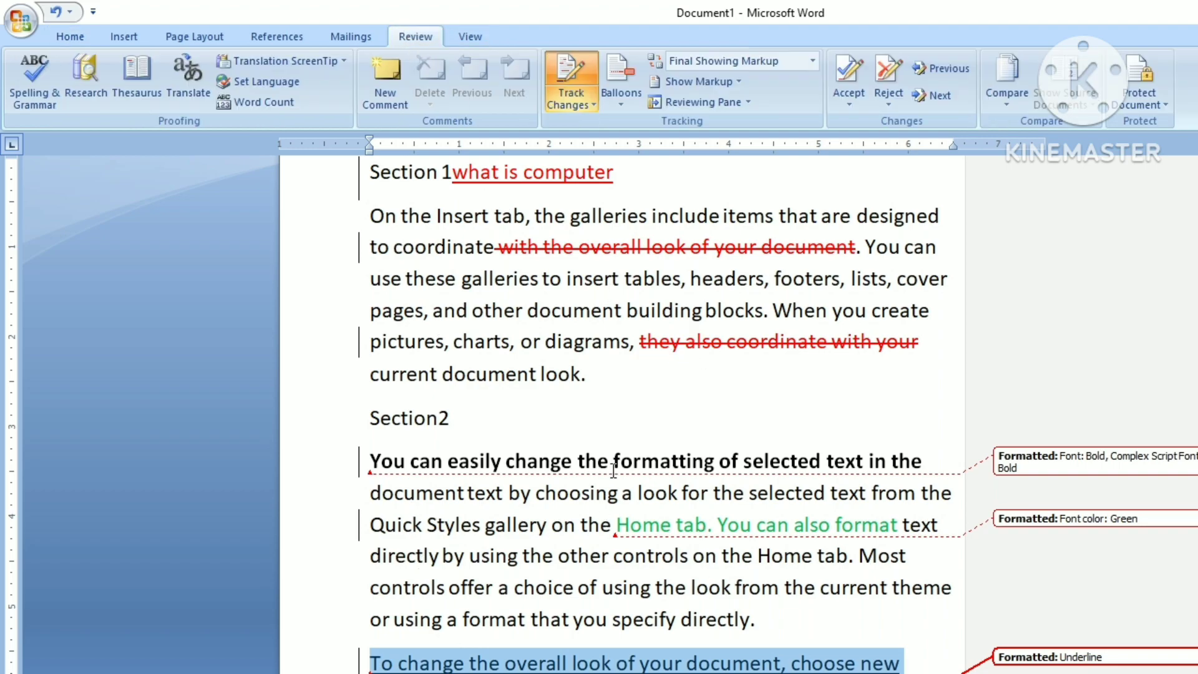
{"action": "scroll", "coordinate": [613, 469], "scroll_direction": "up", "scroll_amount": 1}
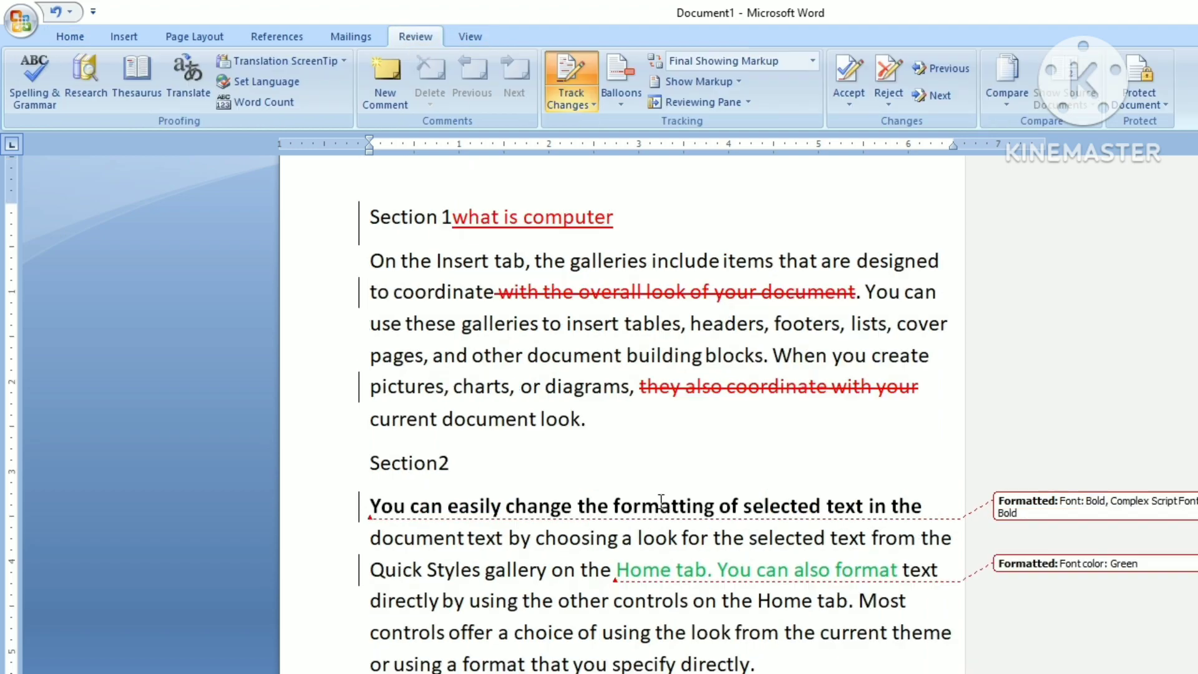
{"action": "left_click", "coordinate": [577, 111]}
{"action": "left_click", "coordinate": [570, 113]}
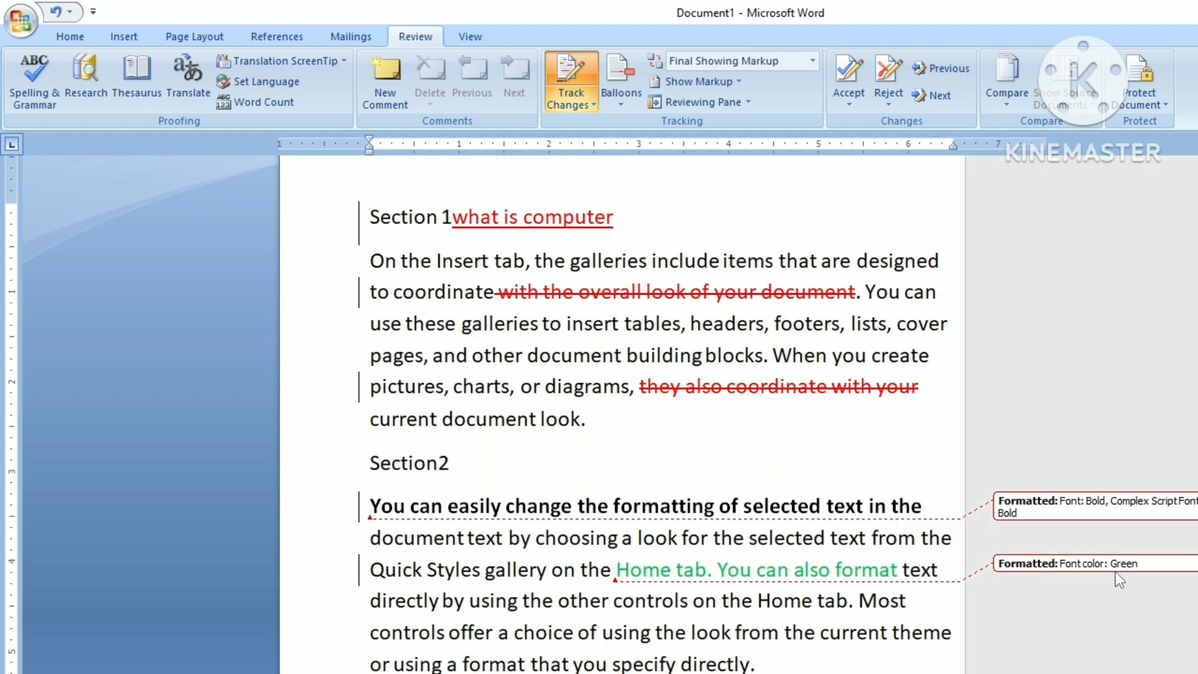
{"action": "mouse_move", "coordinate": [1114, 571]}
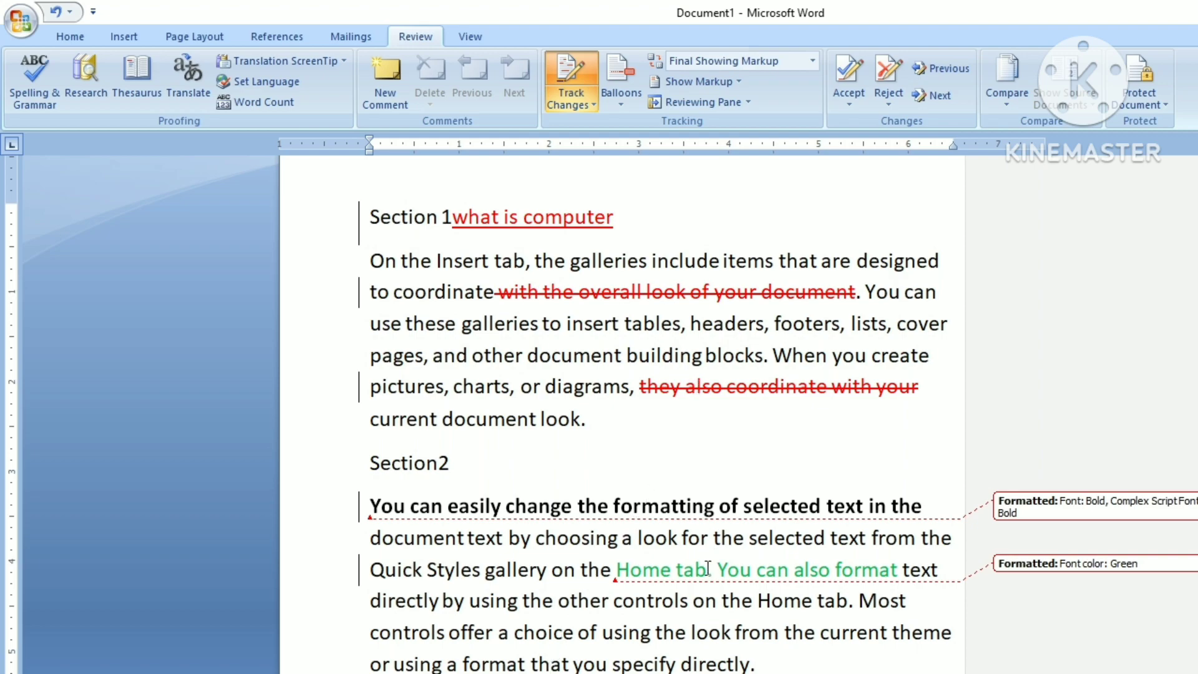
{"action": "mouse_move", "coordinate": [810, 503]}
{"action": "mouse_move", "coordinate": [695, 513]}
{"action": "left_click", "coordinate": [813, 61]}
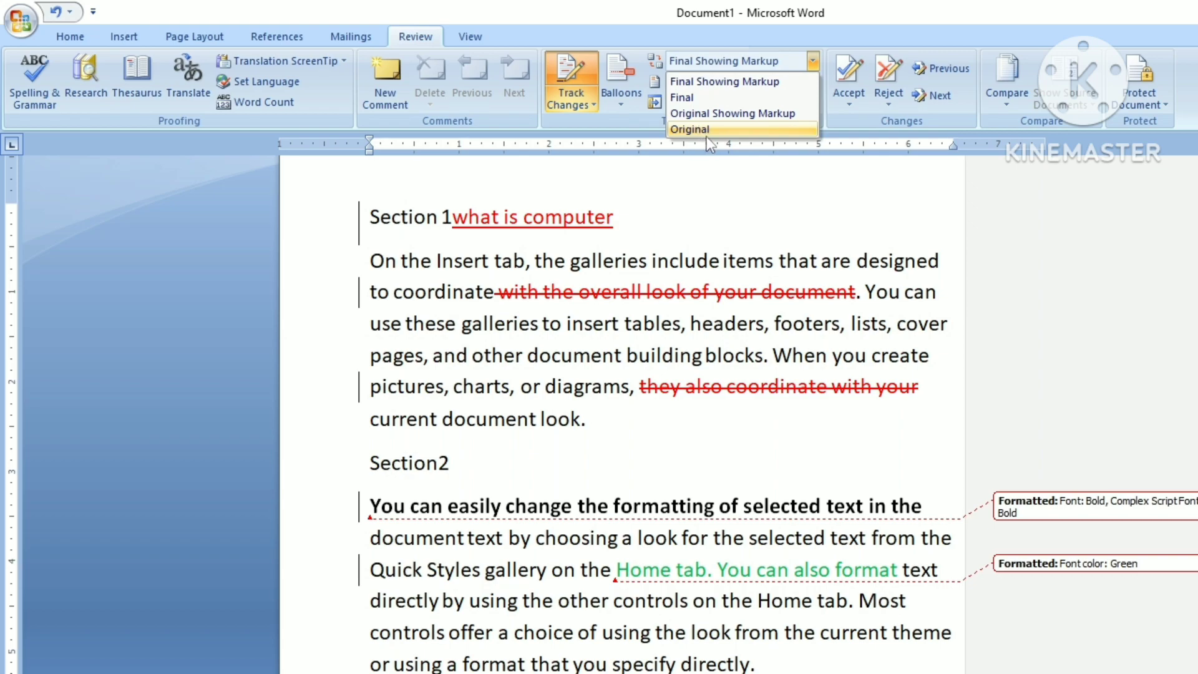
Step: Switch the review display to Original, then to Original Showing Markup
{"action": "left_click", "coordinate": [706, 130]}
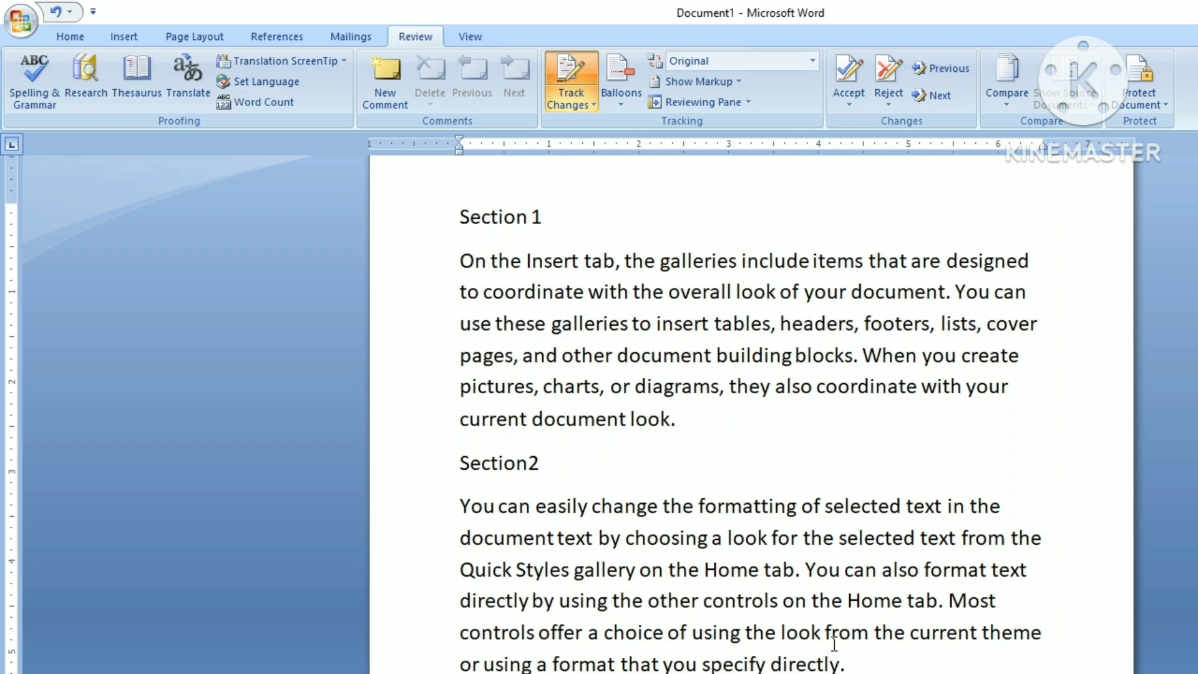
{"action": "left_click", "coordinate": [814, 60]}
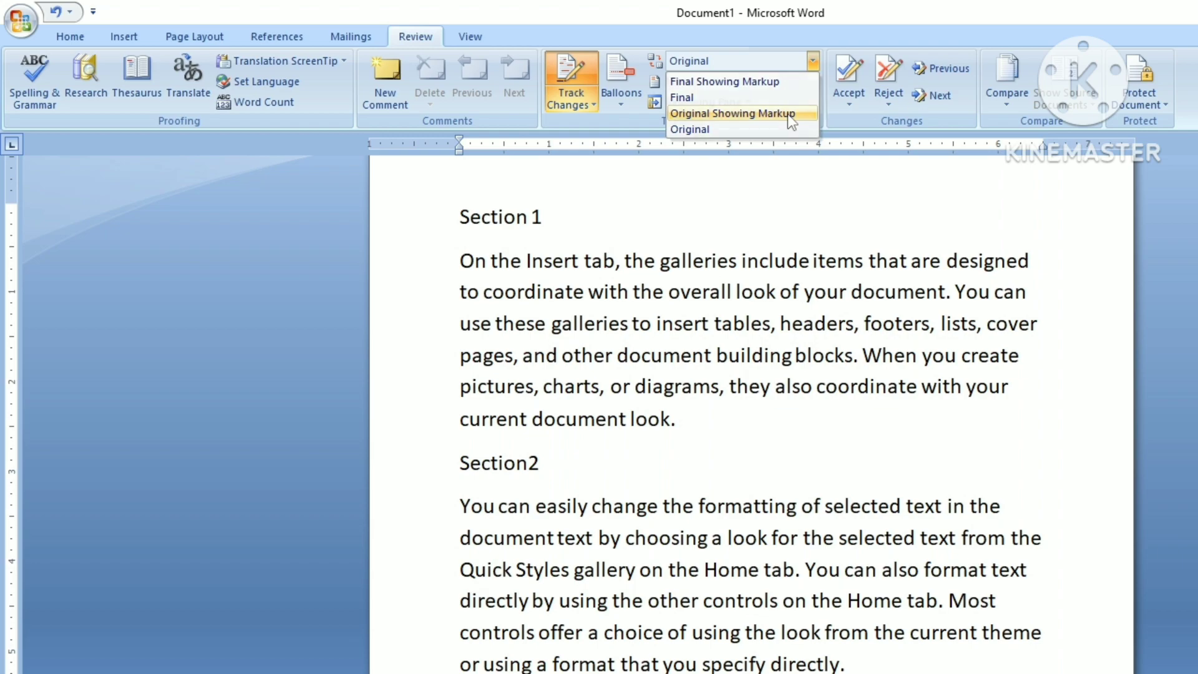
{"action": "left_click", "coordinate": [787, 114]}
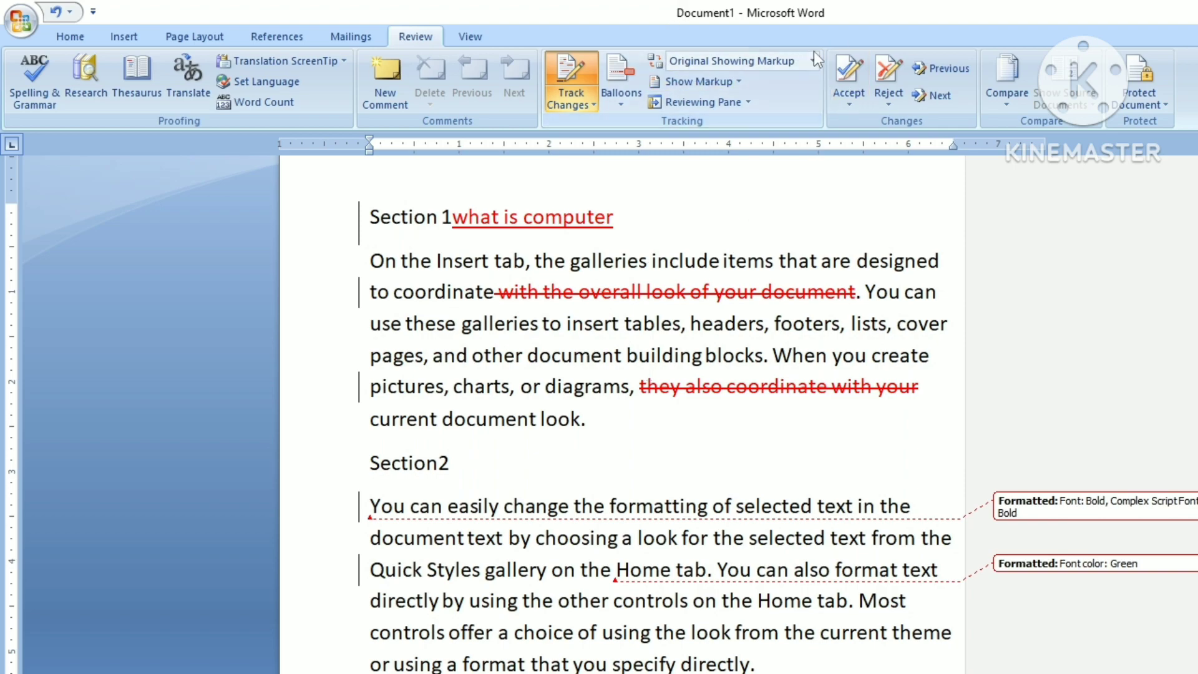
Step: Briefly view the clean Final text, then switch the display to Final Showing Markup
{"action": "left_click", "coordinate": [812, 61]}
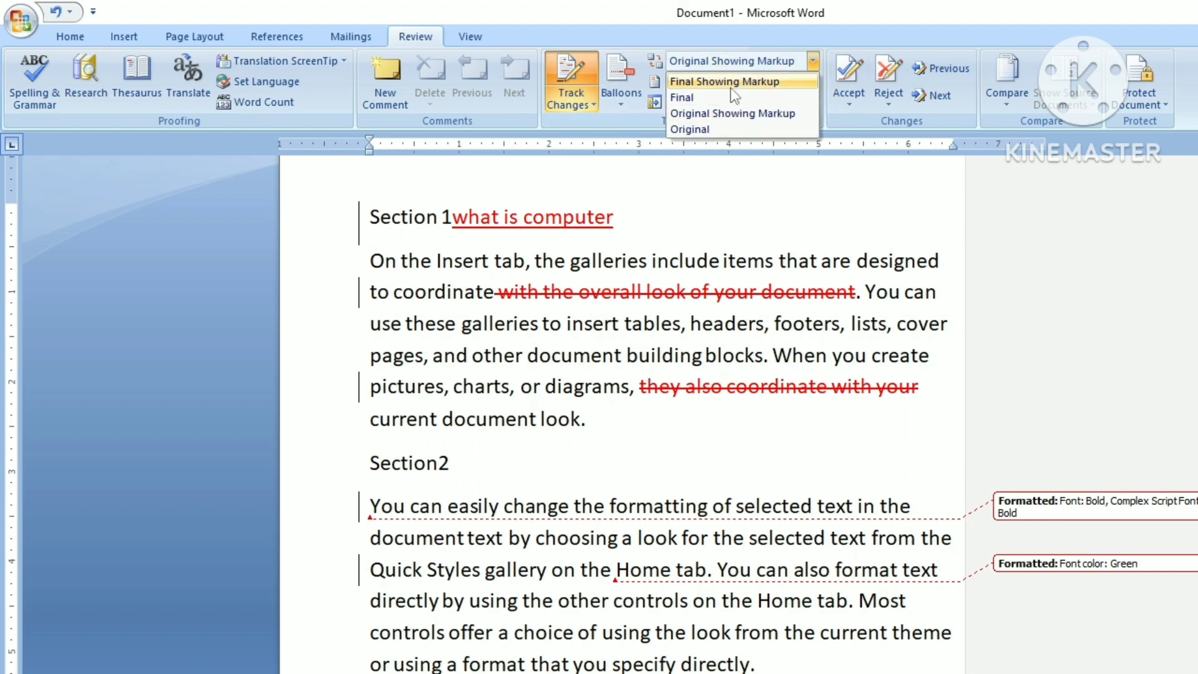
{"action": "left_click", "coordinate": [699, 99]}
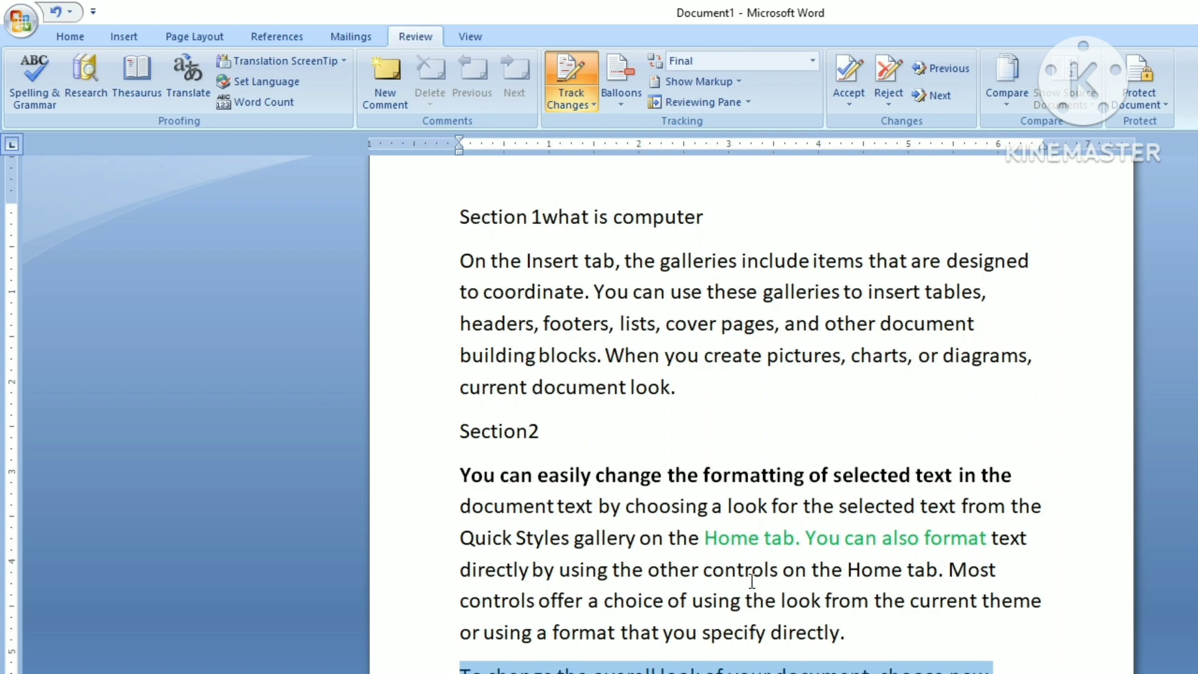
{"action": "left_click", "coordinate": [811, 61]}
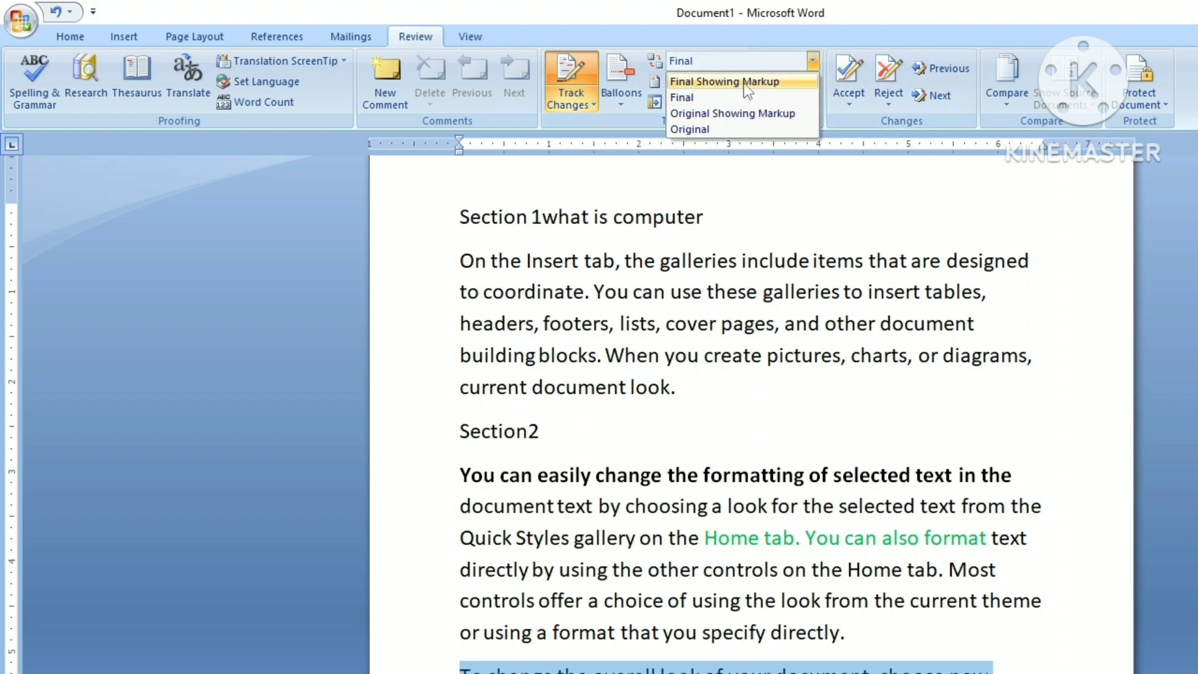
{"action": "left_click", "coordinate": [724, 81]}
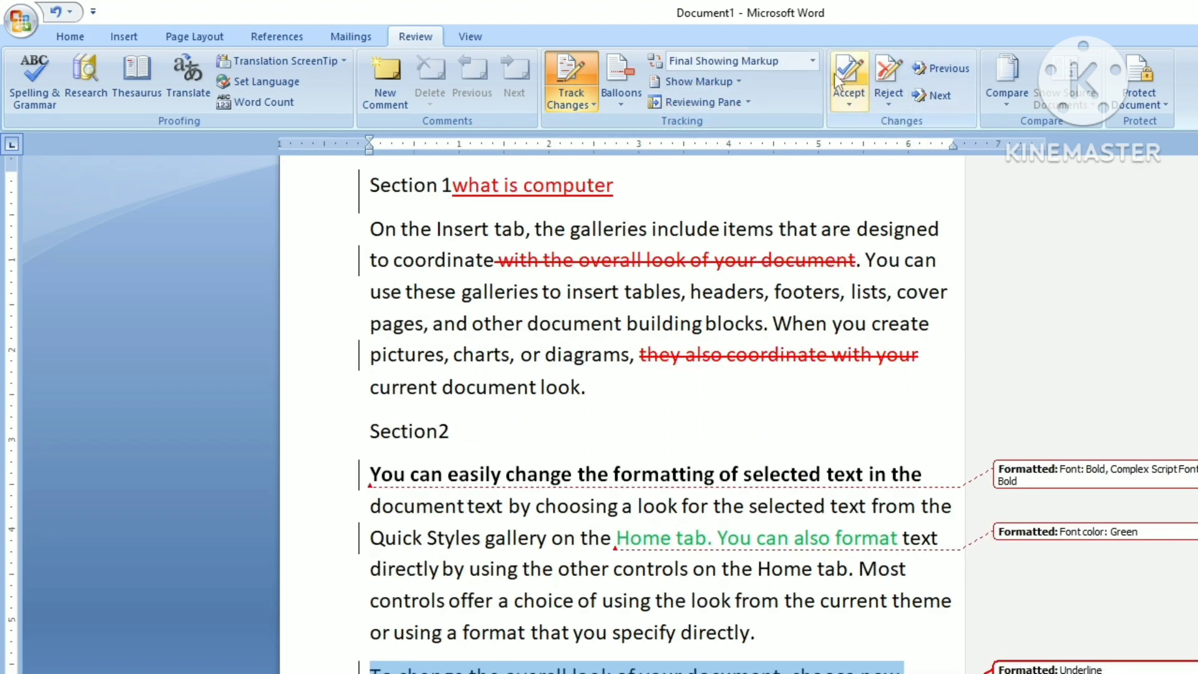
{"action": "left_click", "coordinate": [811, 61]}
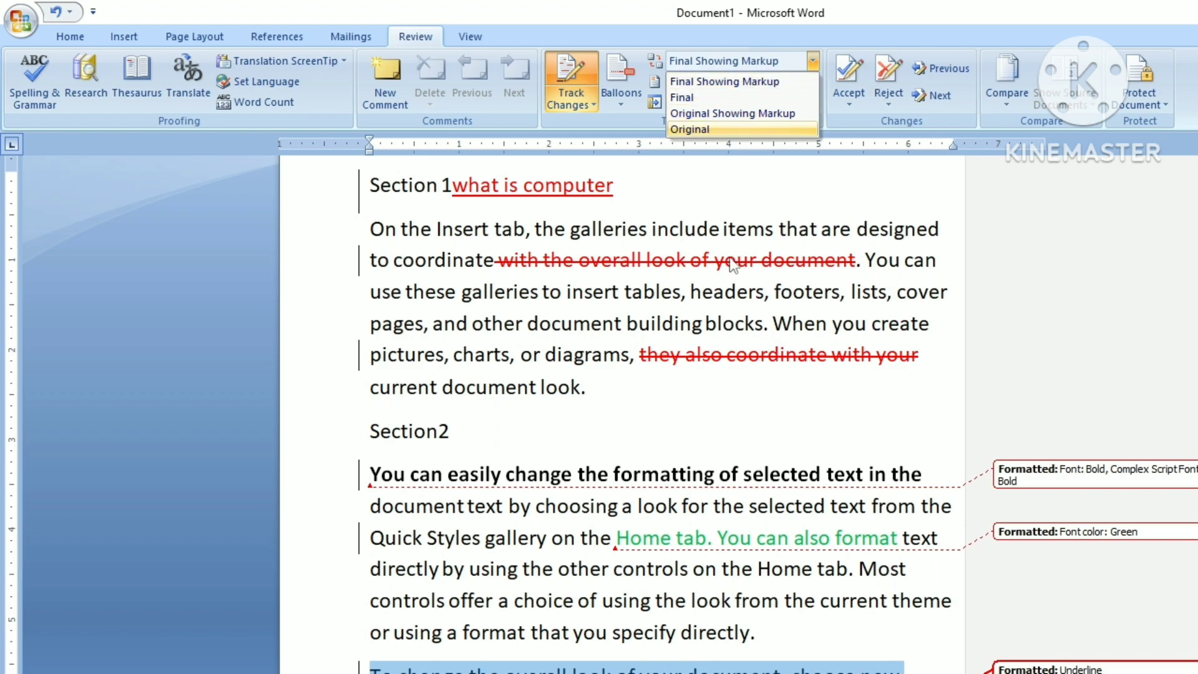
{"action": "left_click", "coordinate": [709, 454]}
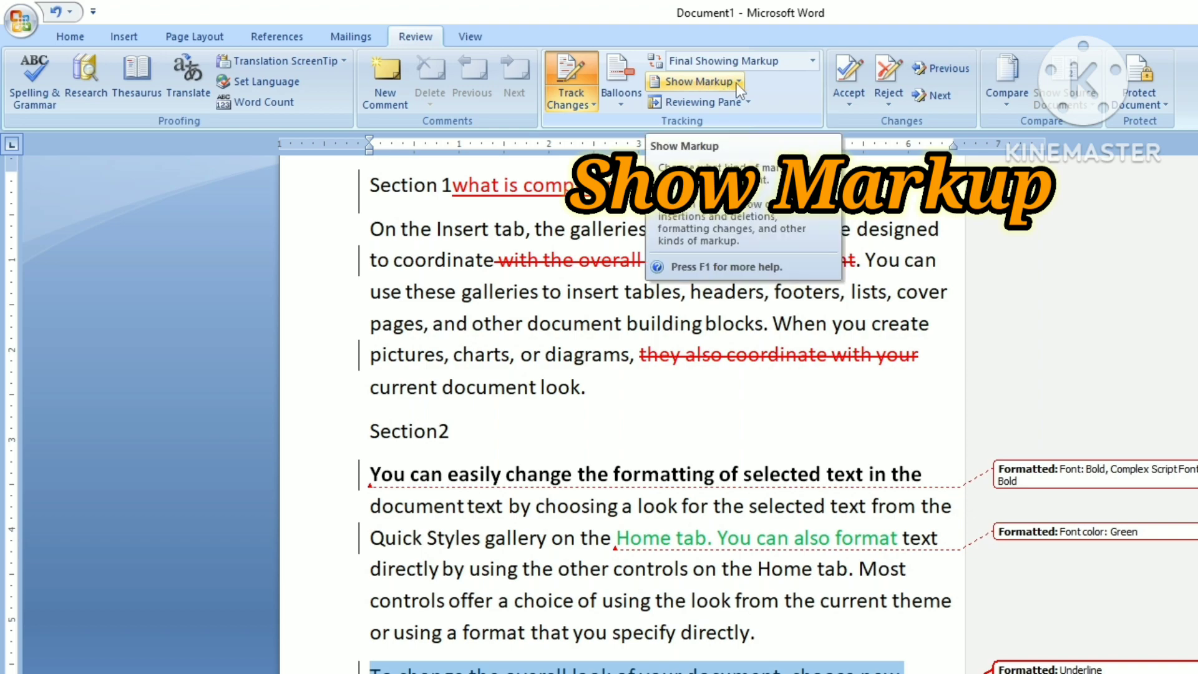
Step: Toggle comments in Show Markup, then select 'insert tables' and add a new comment to it
{"action": "left_click", "coordinate": [736, 84]}
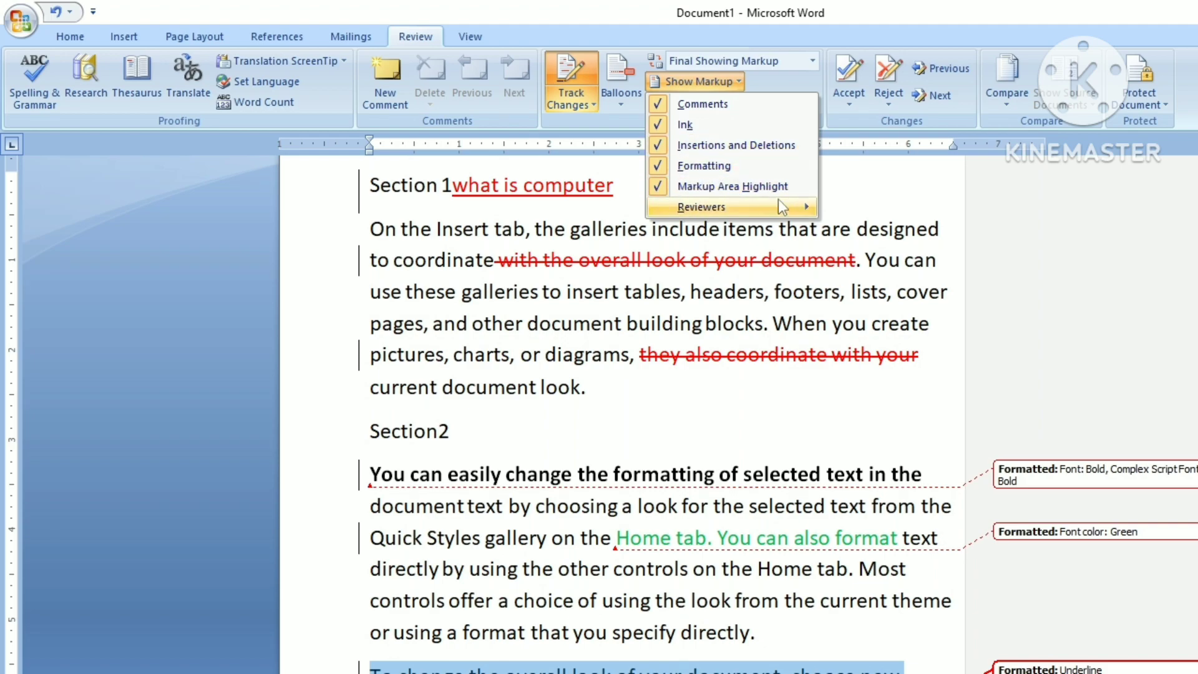
{"action": "mouse_move", "coordinate": [792, 197]}
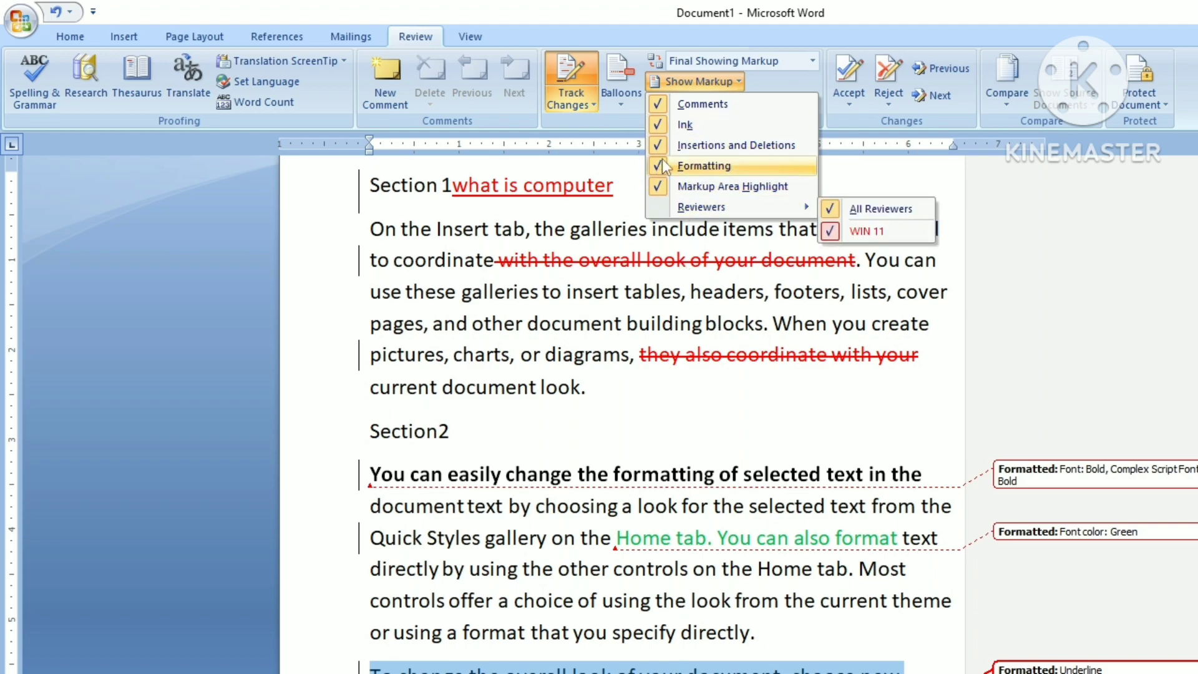
{"action": "left_click", "coordinate": [688, 104]}
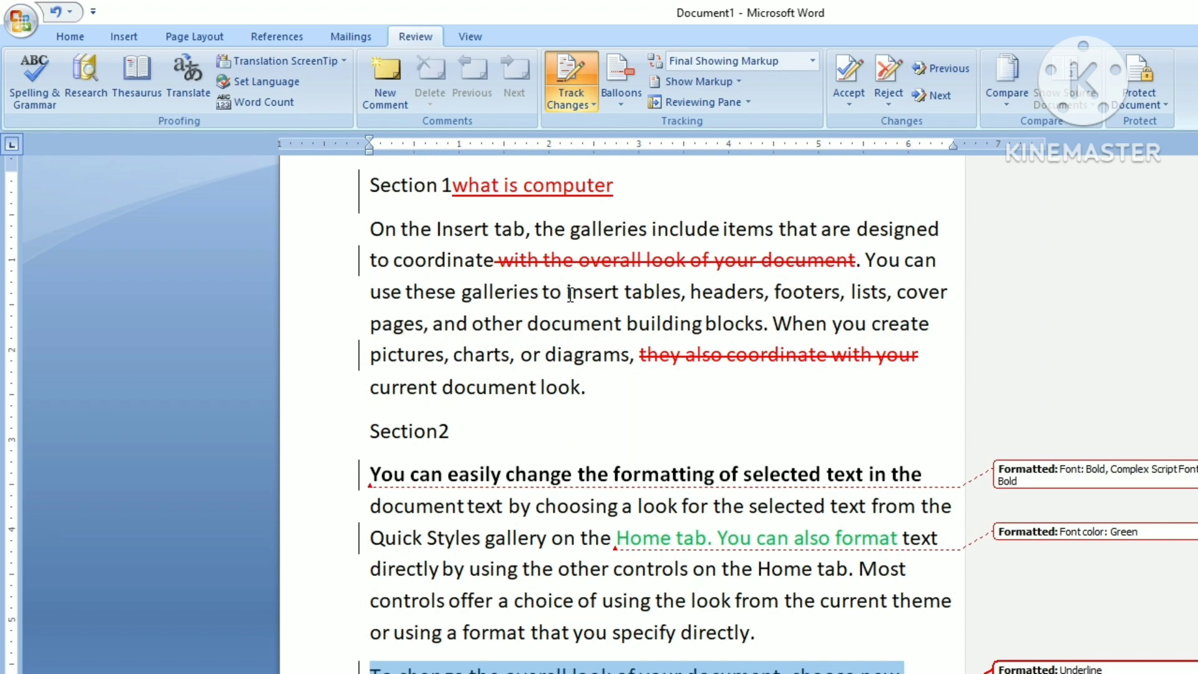
{"action": "left_click_drag", "start_coordinate": [570, 293], "coordinate": [679, 292]}
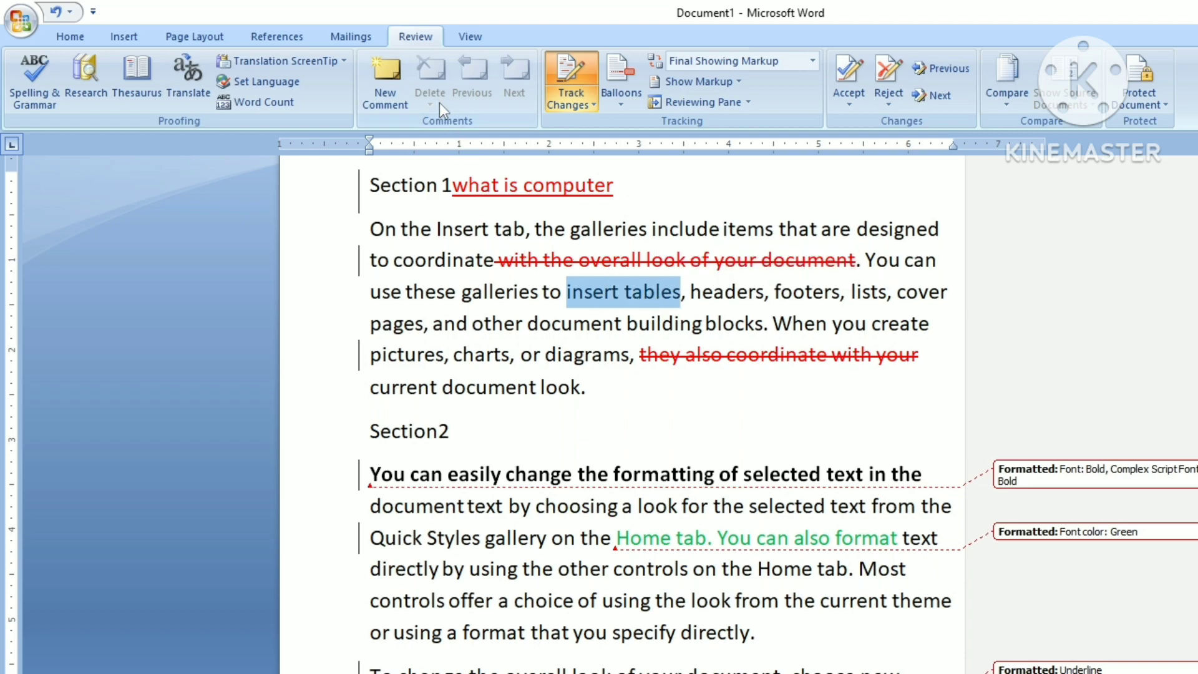
{"action": "left_click", "coordinate": [390, 102]}
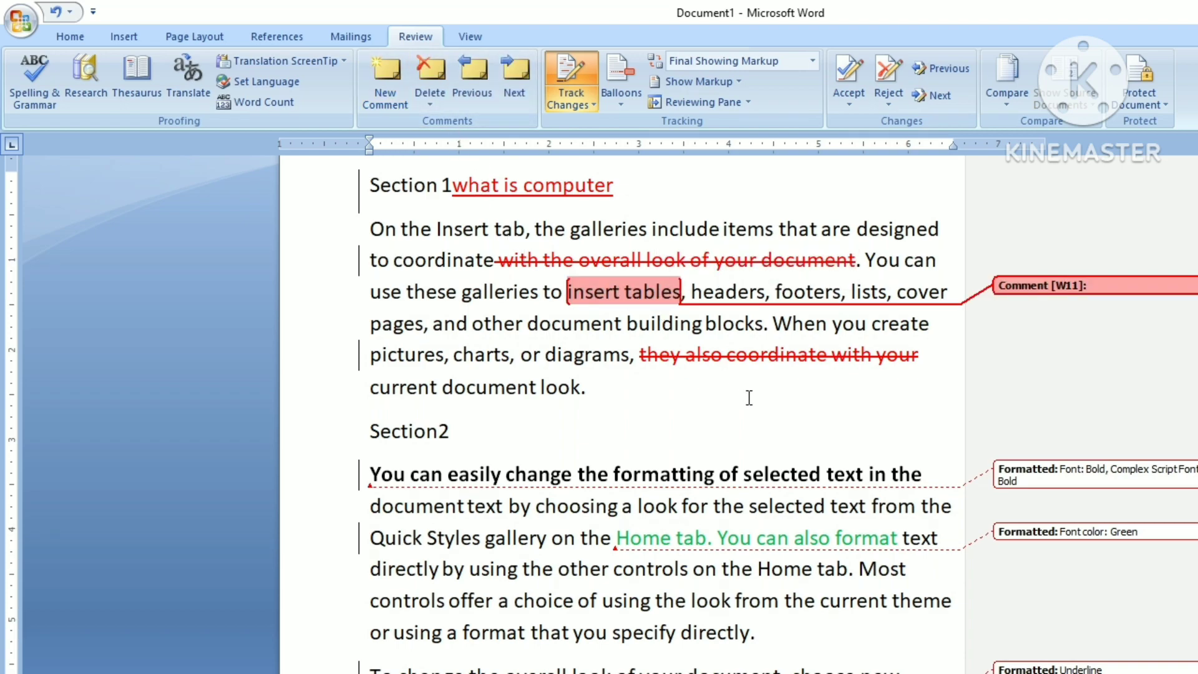
Step: Write 'ytyt' in the 'insert tables' comment and add a new comment on 'document look.'
{"action": "type", "text": "ytyt"}
{"action": "left_click_drag", "start_coordinate": [497, 388], "coordinate": [585, 391]}
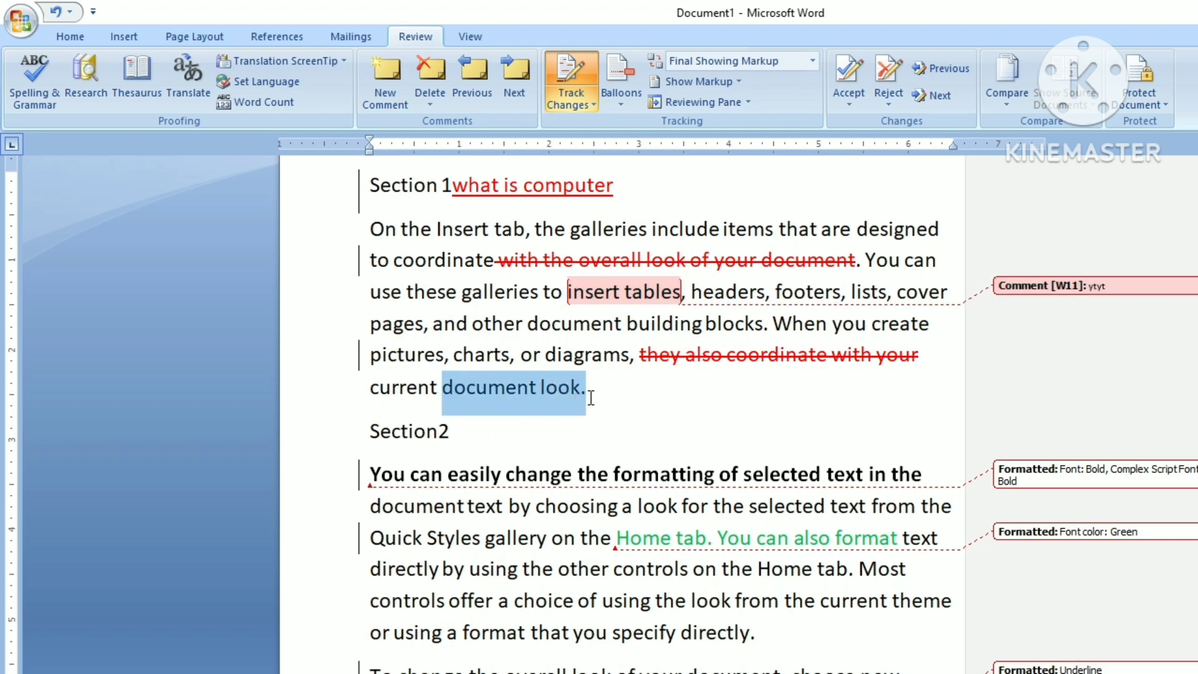
{"action": "left_click", "coordinate": [396, 100]}
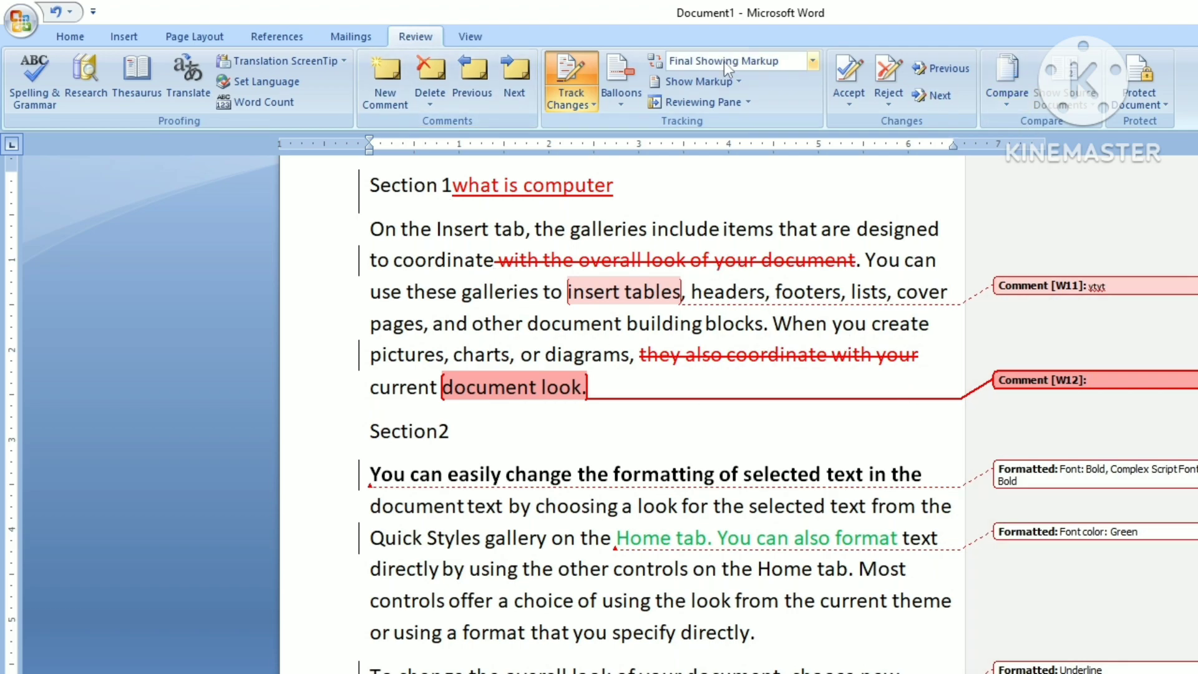
{"action": "left_click", "coordinate": [742, 85]}
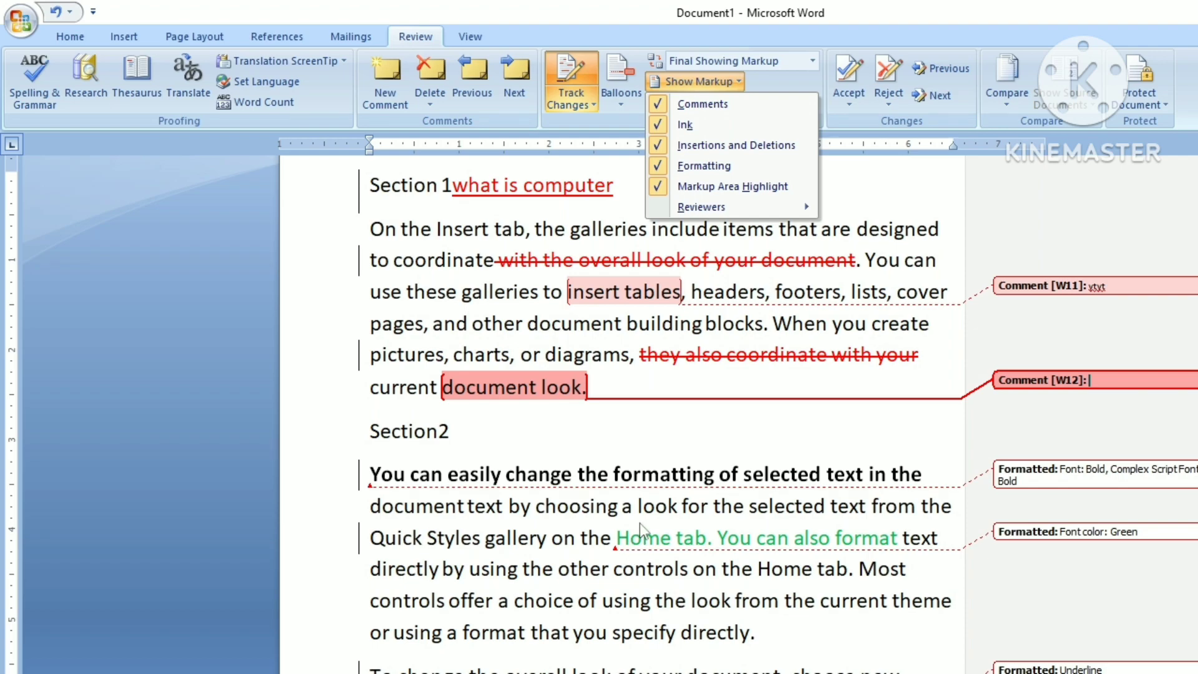
Step: Turn Comments and Formatting markup off and back on, then uncheck All Reviewers
{"action": "left_click", "coordinate": [705, 109]}
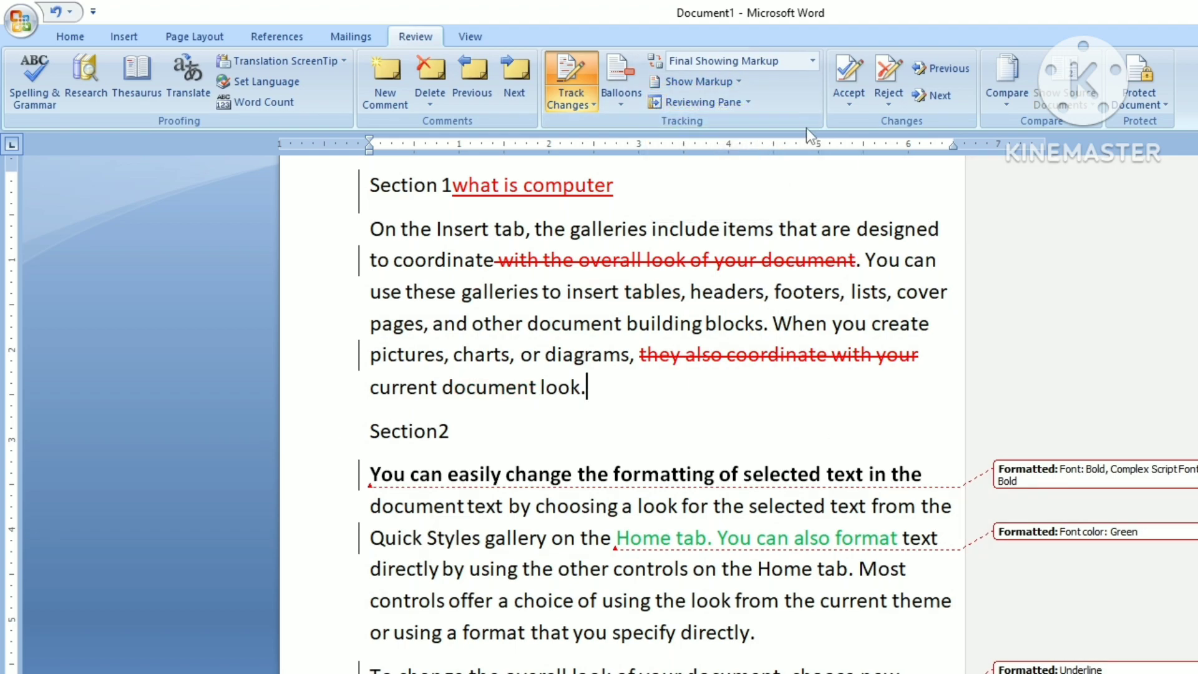
{"action": "left_click", "coordinate": [723, 81]}
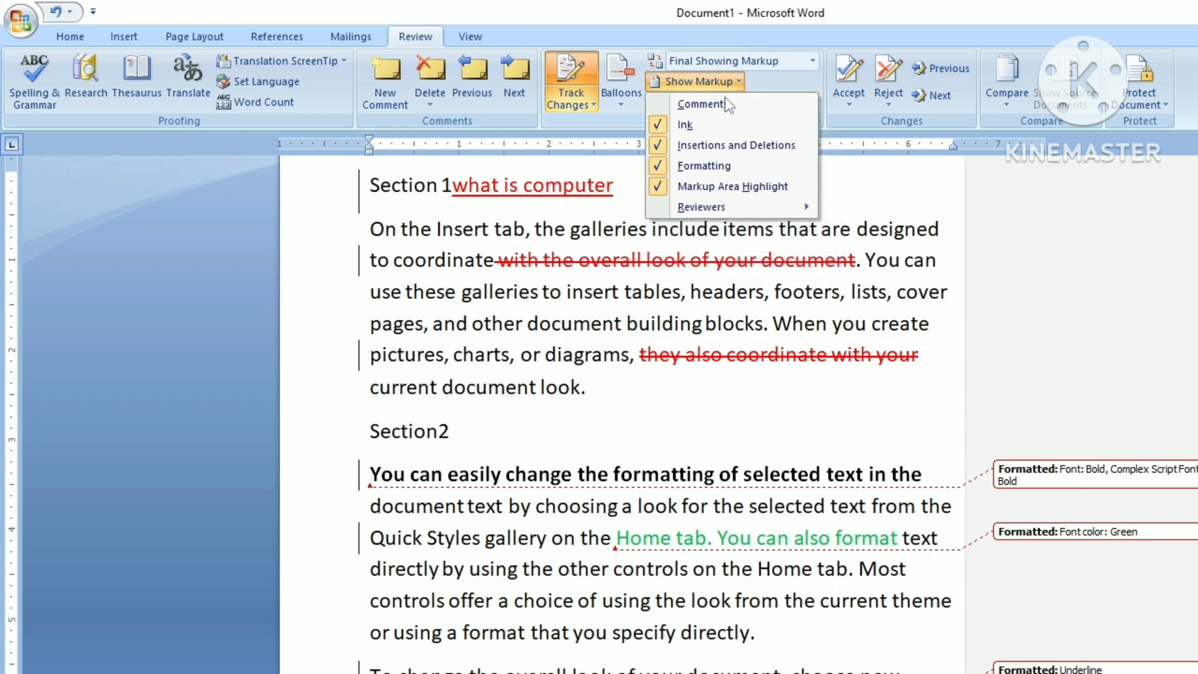
{"action": "left_click", "coordinate": [682, 167]}
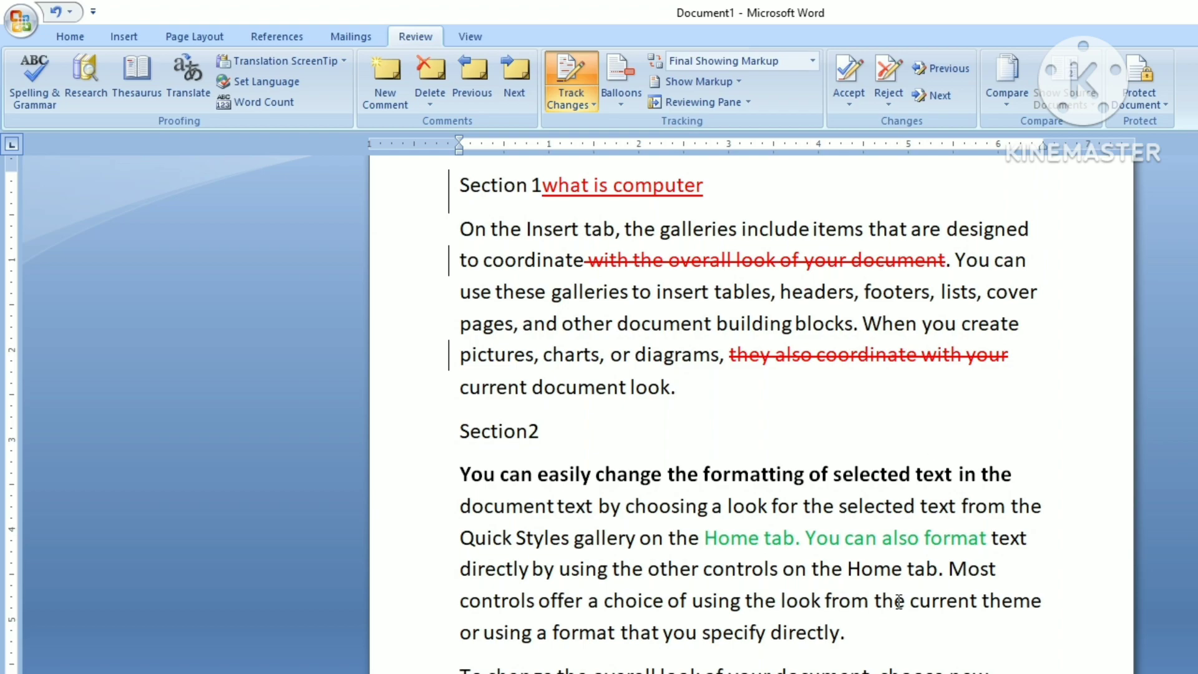
{"action": "left_click", "coordinate": [735, 82]}
{"action": "left_click", "coordinate": [662, 101]}
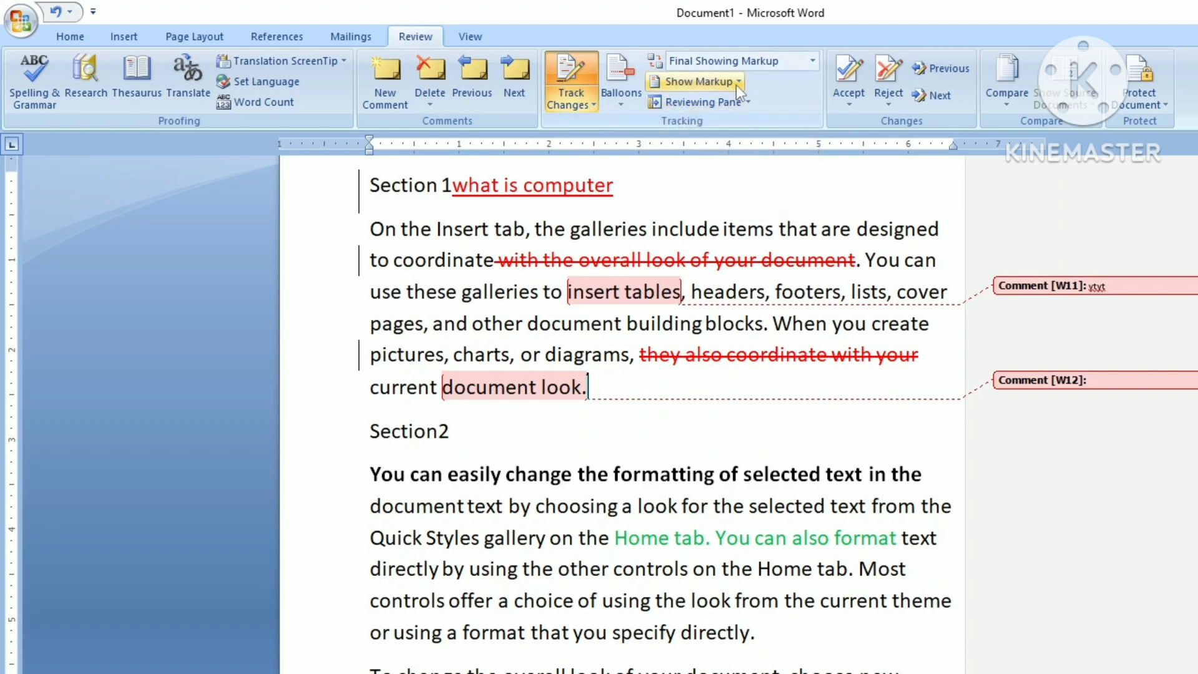
{"action": "left_click", "coordinate": [736, 83]}
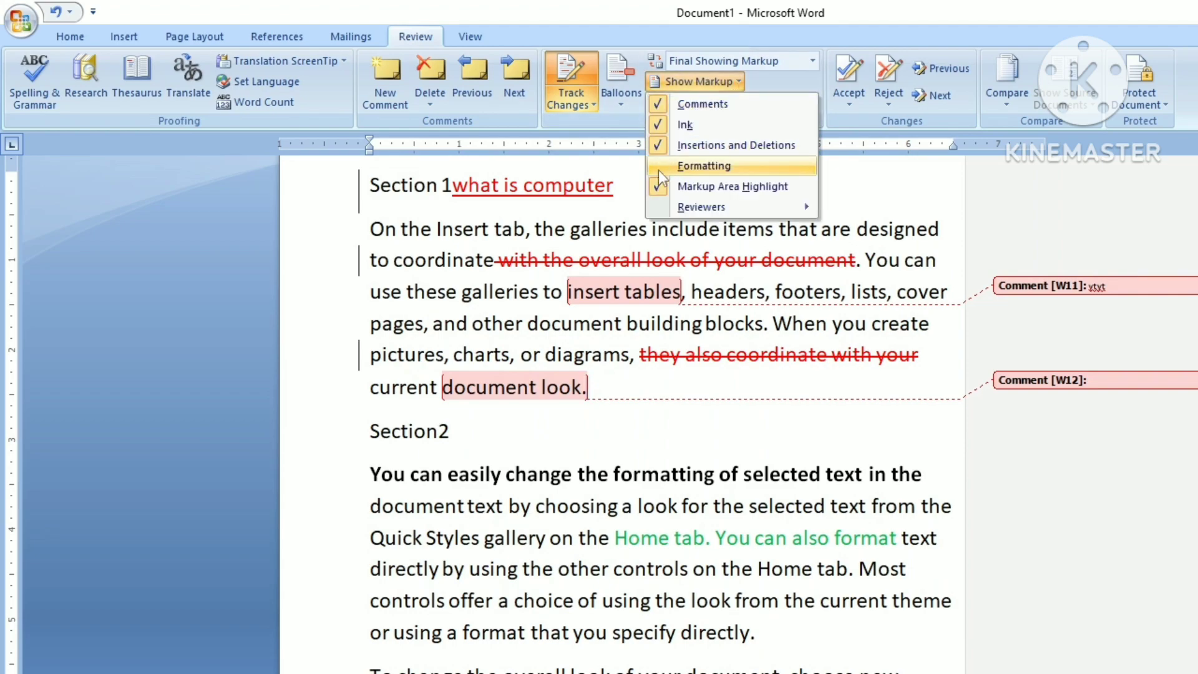
{"action": "left_click", "coordinate": [657, 167]}
{"action": "left_click", "coordinate": [738, 81]}
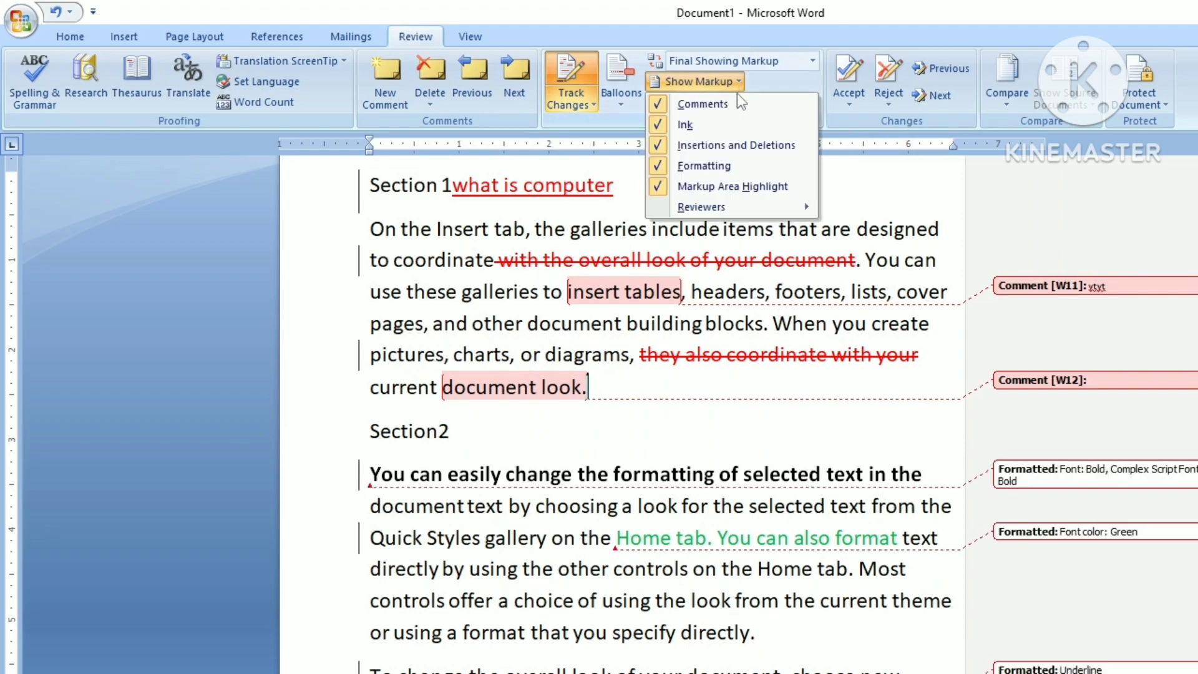
{"action": "mouse_move", "coordinate": [702, 207]}
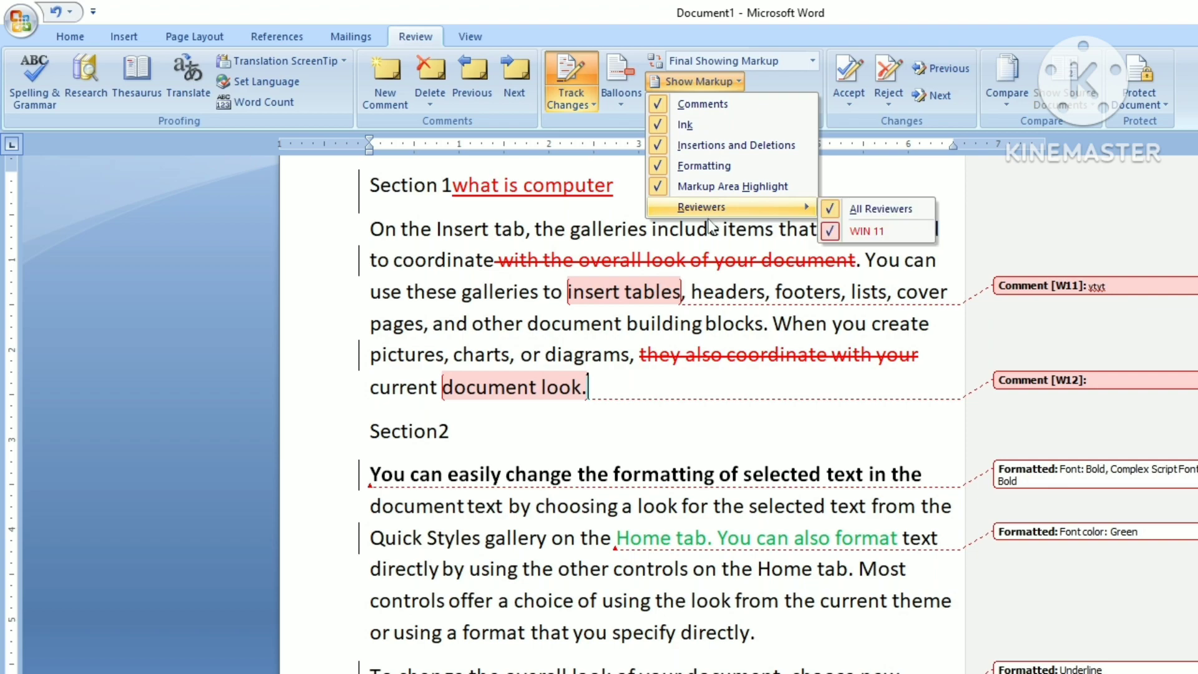
{"action": "left_click", "coordinate": [902, 209]}
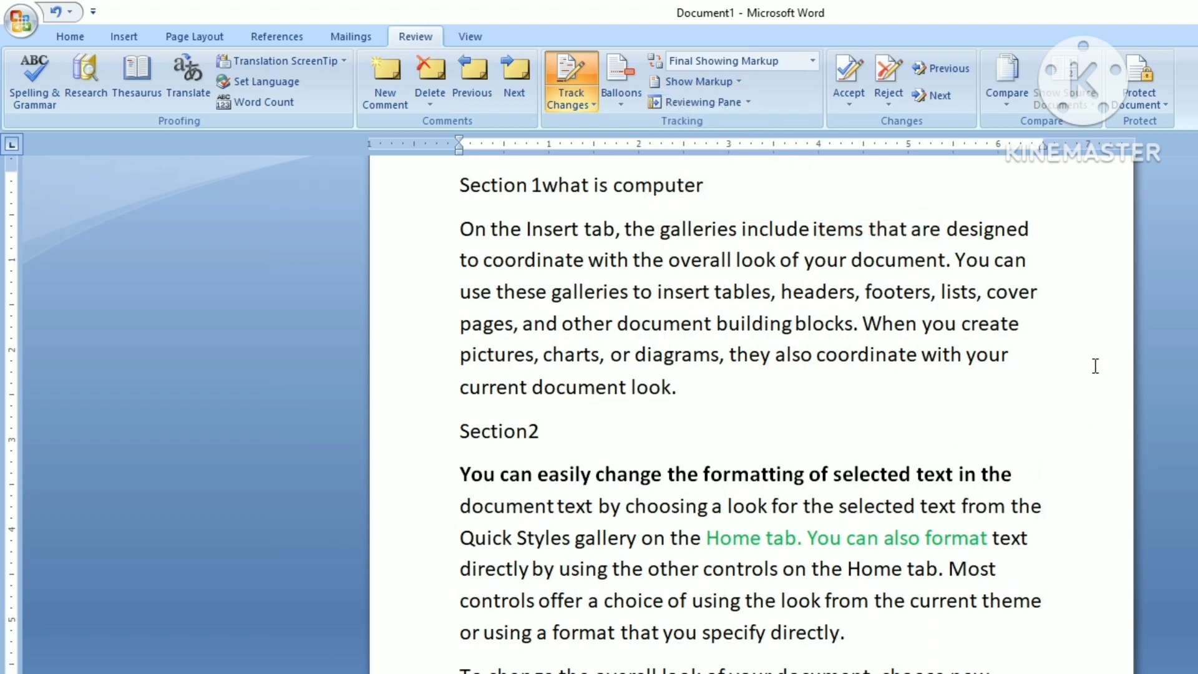
Step: Restore reviewer markup and switch revisions to display in margin balloons
{"action": "left_click", "coordinate": [1066, 374]}
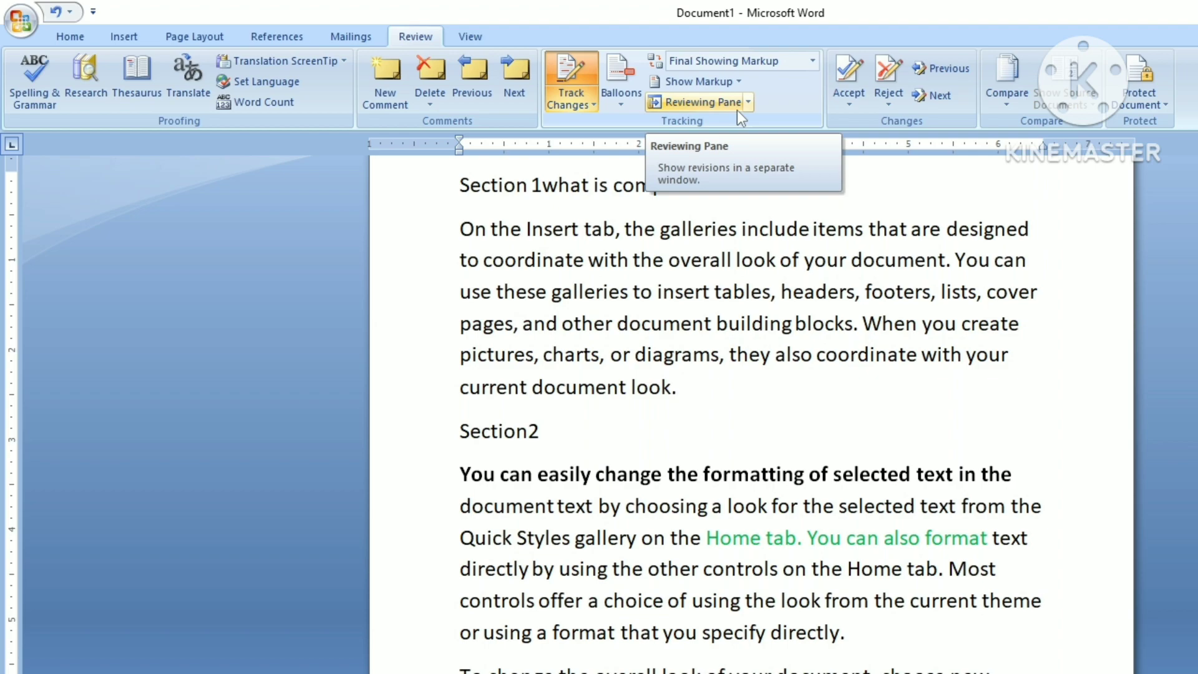
{"action": "left_click", "coordinate": [620, 106]}
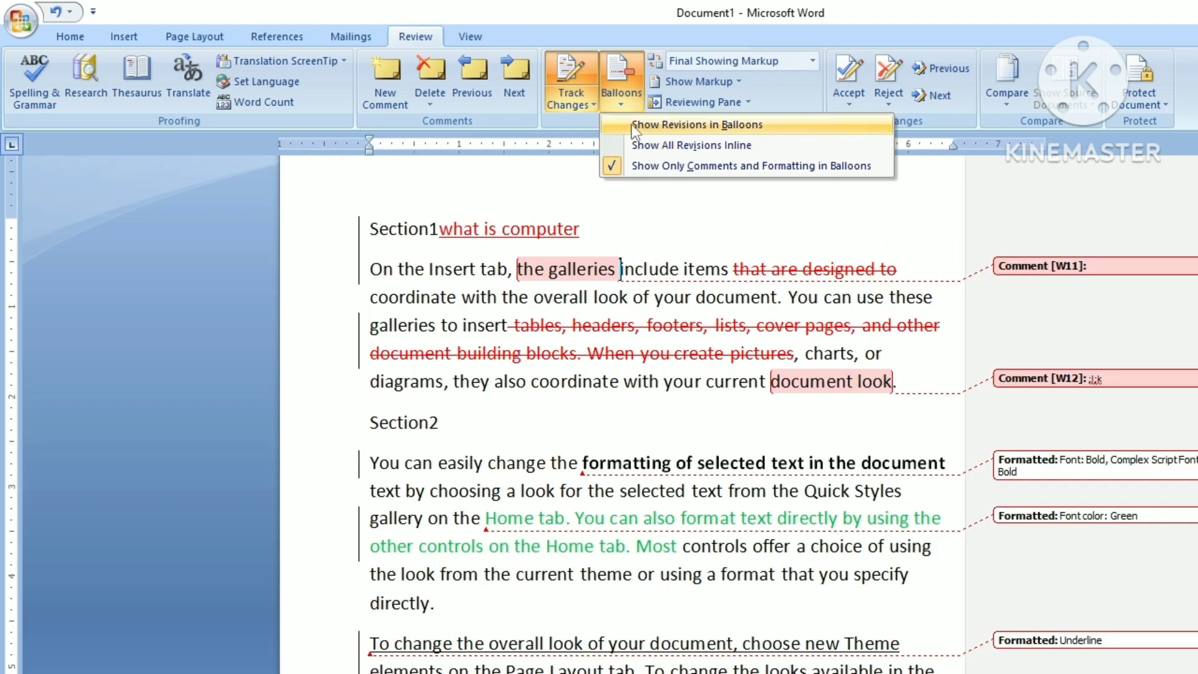
{"action": "left_click", "coordinate": [622, 124]}
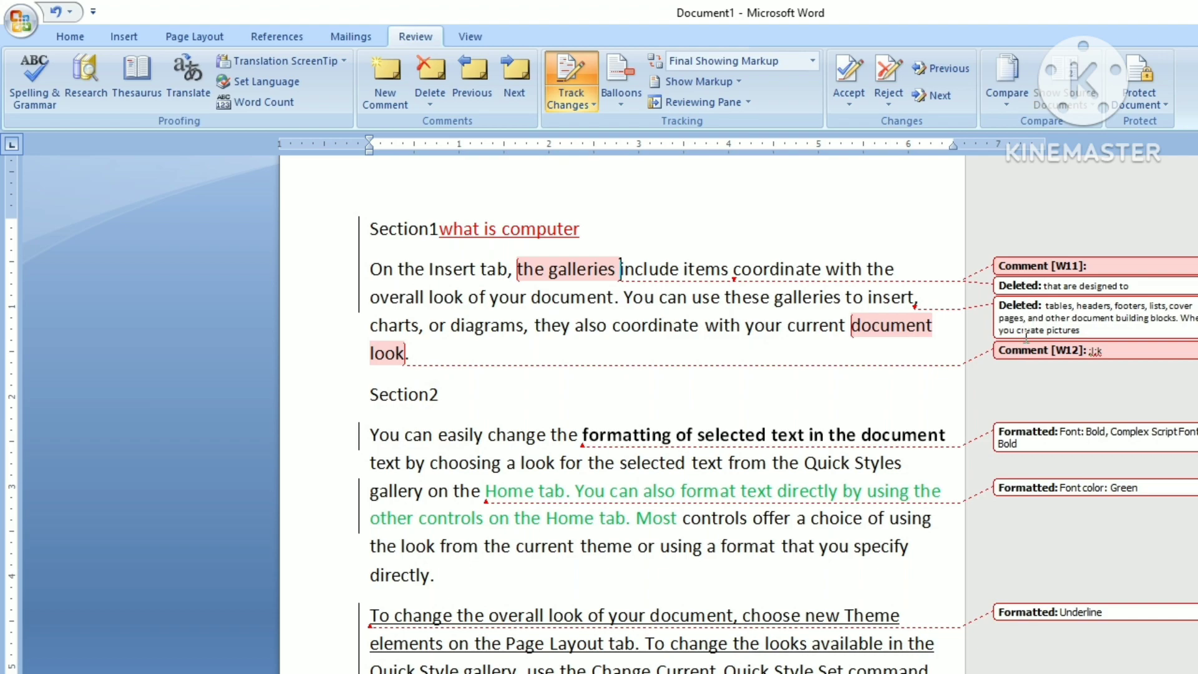
Step: Show the two deleted phrases in margin balloons beside comments W11, W12 and formatting notes
{"action": "mouse_move", "coordinate": [1026, 336]}
{"action": "left_click", "coordinate": [613, 105]}
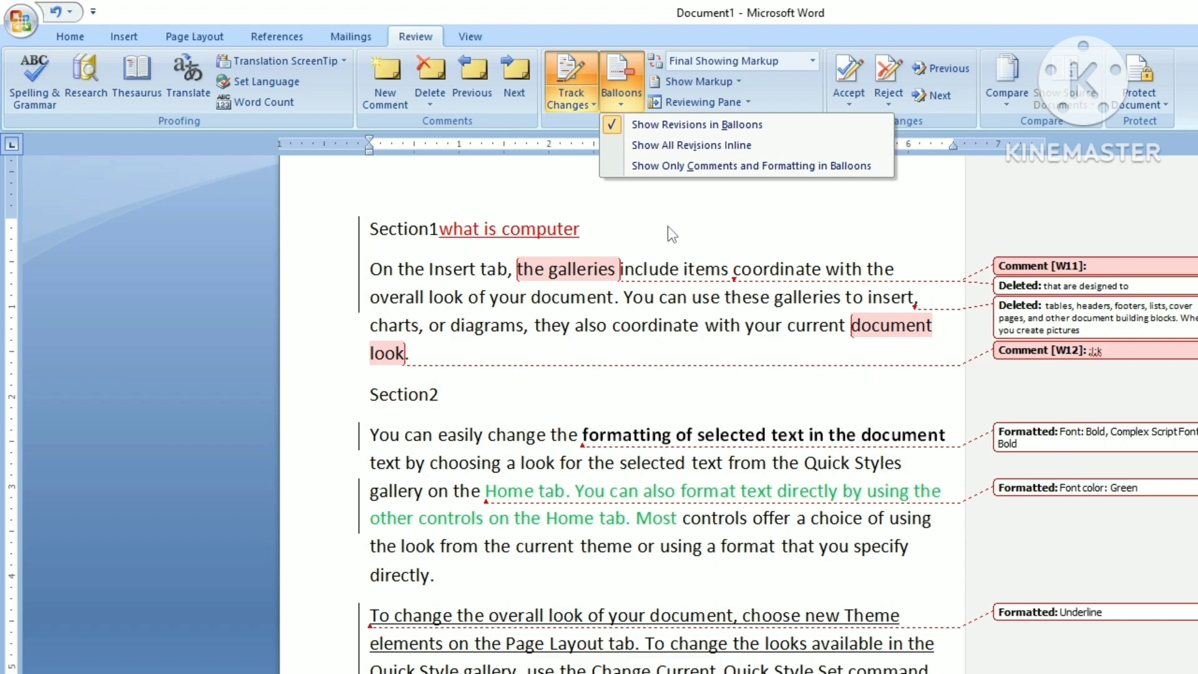
{"action": "left_click", "coordinate": [668, 226]}
{"action": "left_click", "coordinate": [627, 105]}
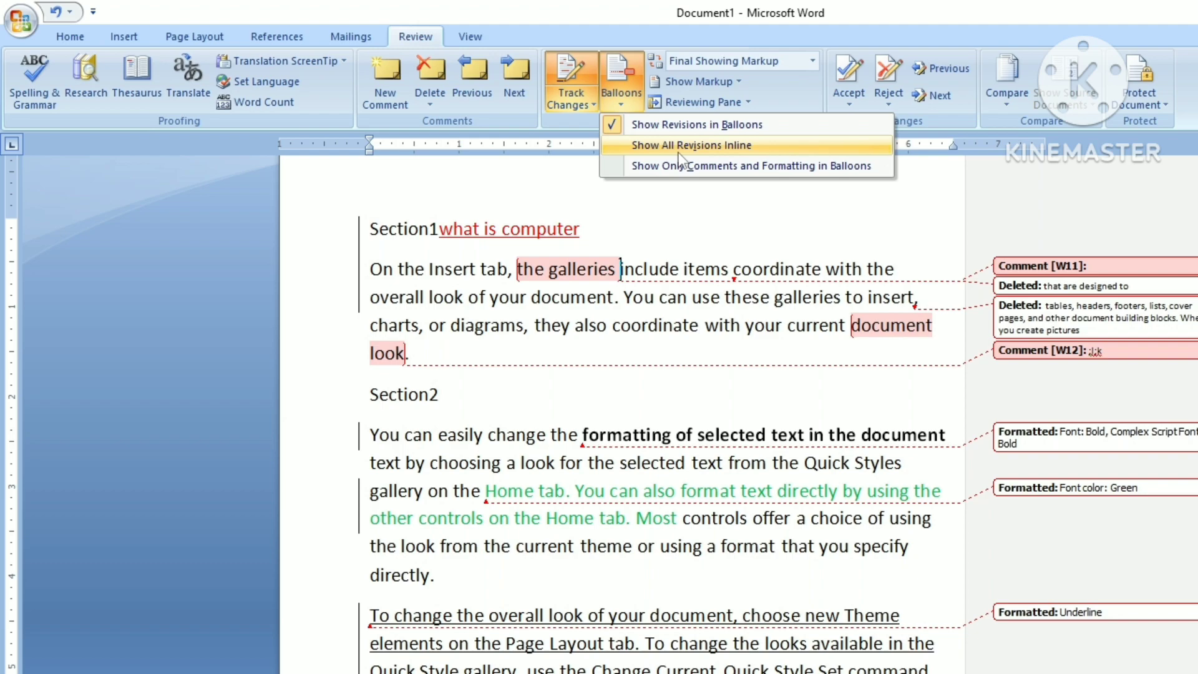
Step: Show all revisions inline, then keep only comments and formatting in balloons
{"action": "left_click", "coordinate": [615, 147]}
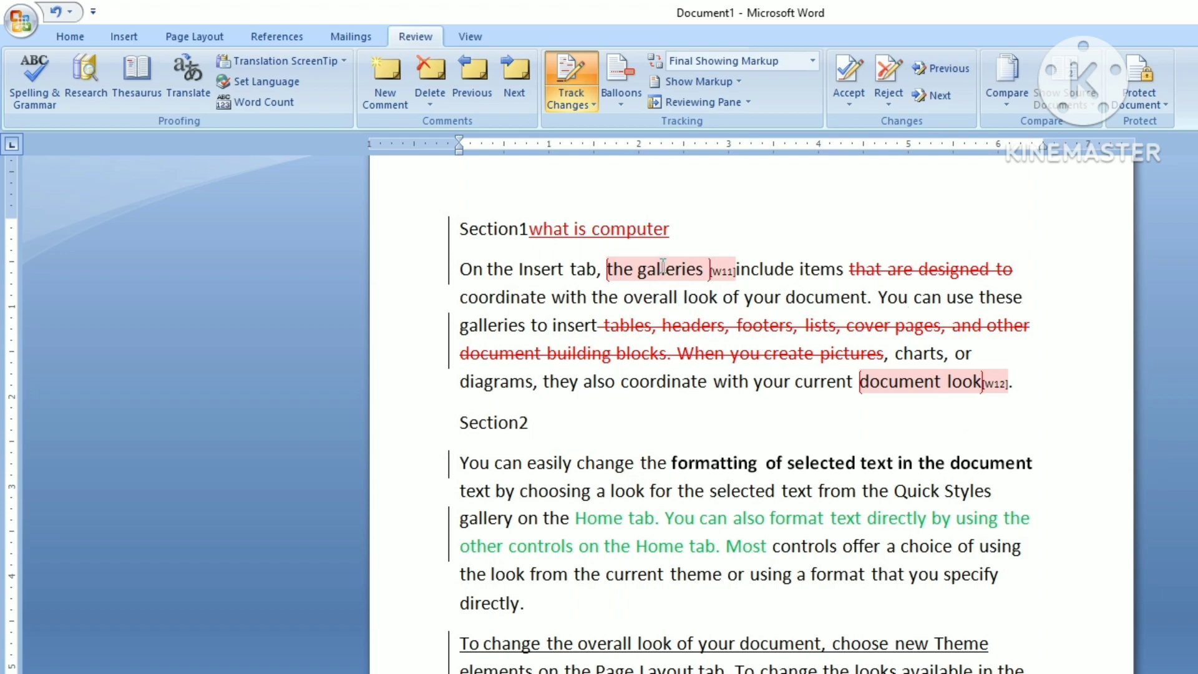
{"action": "mouse_move", "coordinate": [665, 279]}
{"action": "left_click", "coordinate": [620, 100]}
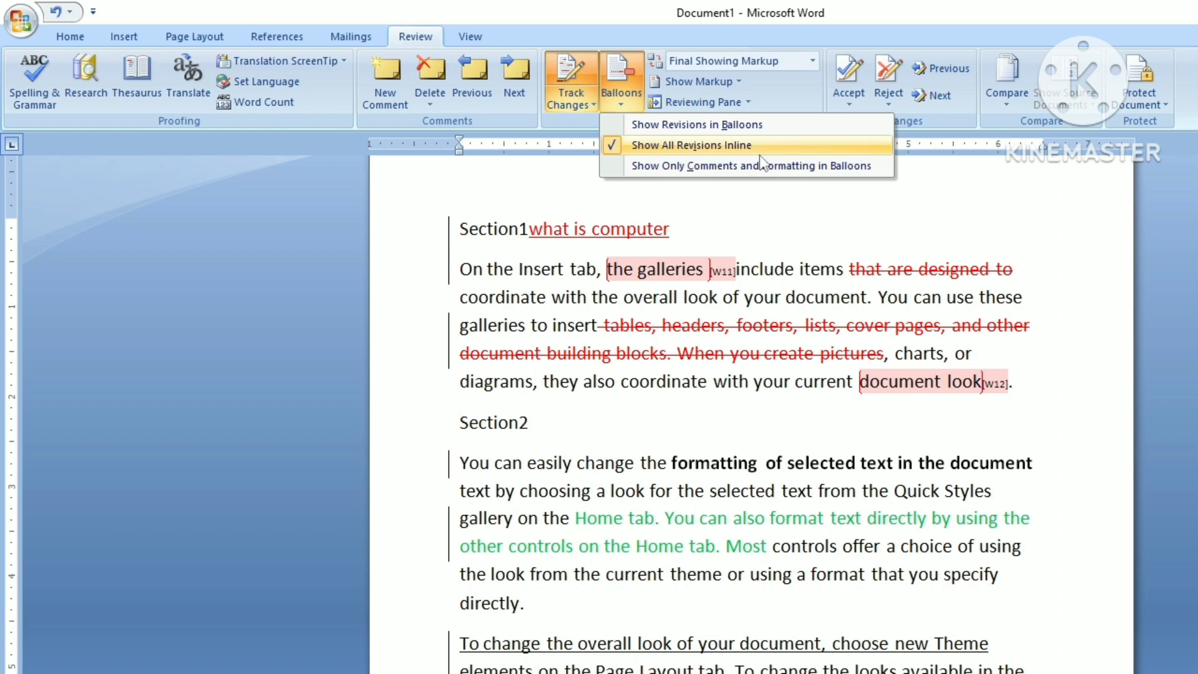
{"action": "left_click", "coordinate": [666, 165]}
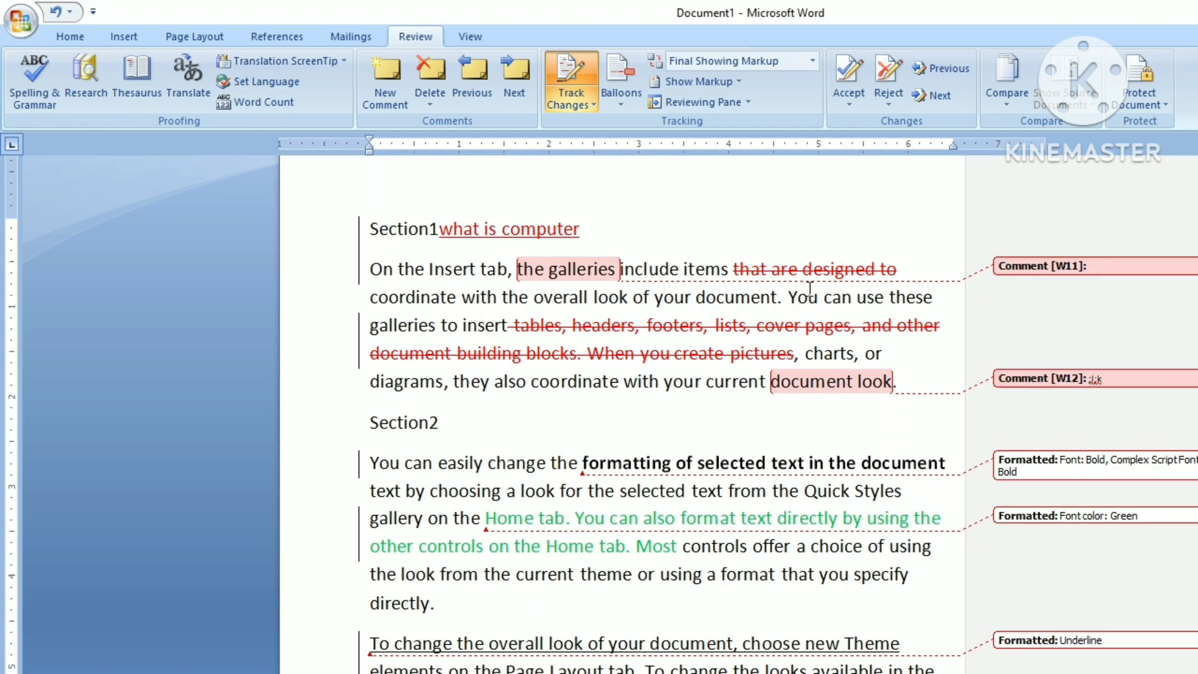
{"action": "left_click", "coordinate": [626, 103]}
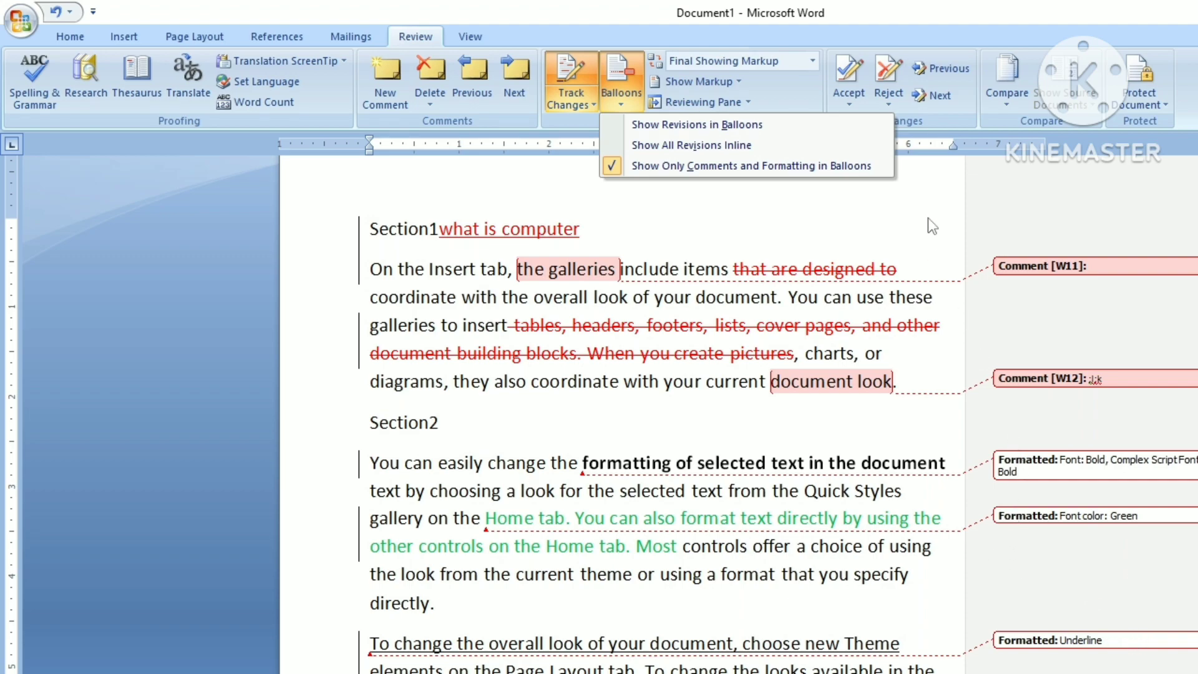
{"action": "left_click", "coordinate": [780, 165]}
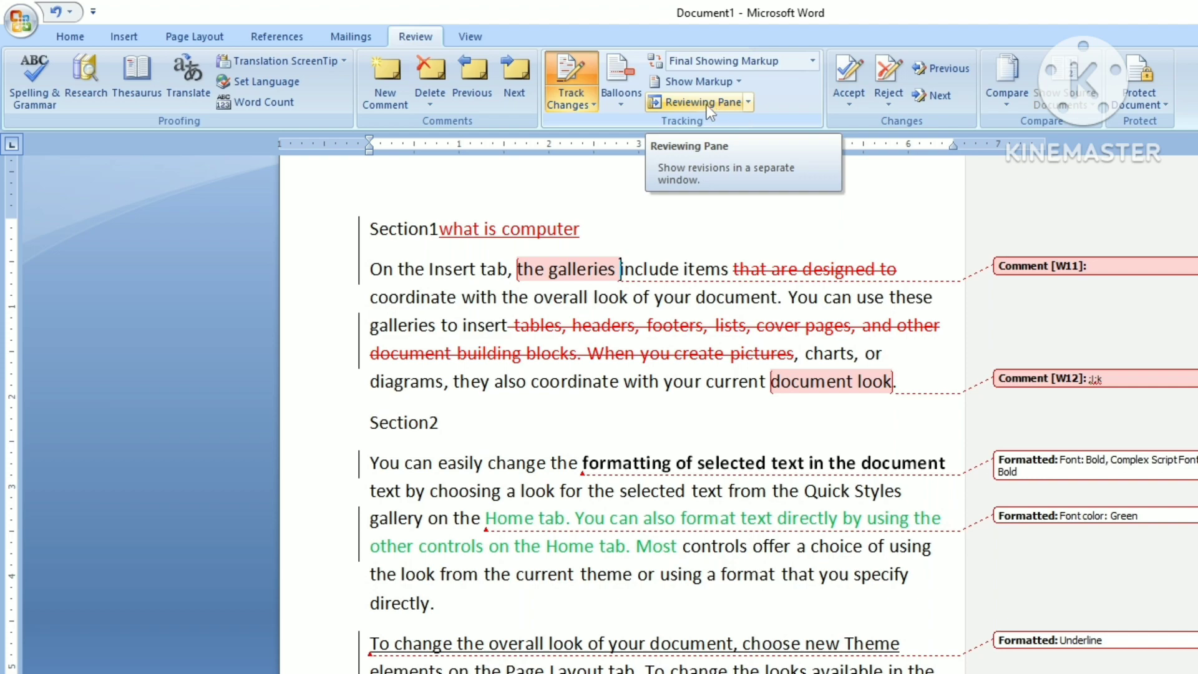
Step: Open a vertical Reviewing Pane and jump to the comment, deletion, bold and underline revisions
{"action": "left_click", "coordinate": [747, 102]}
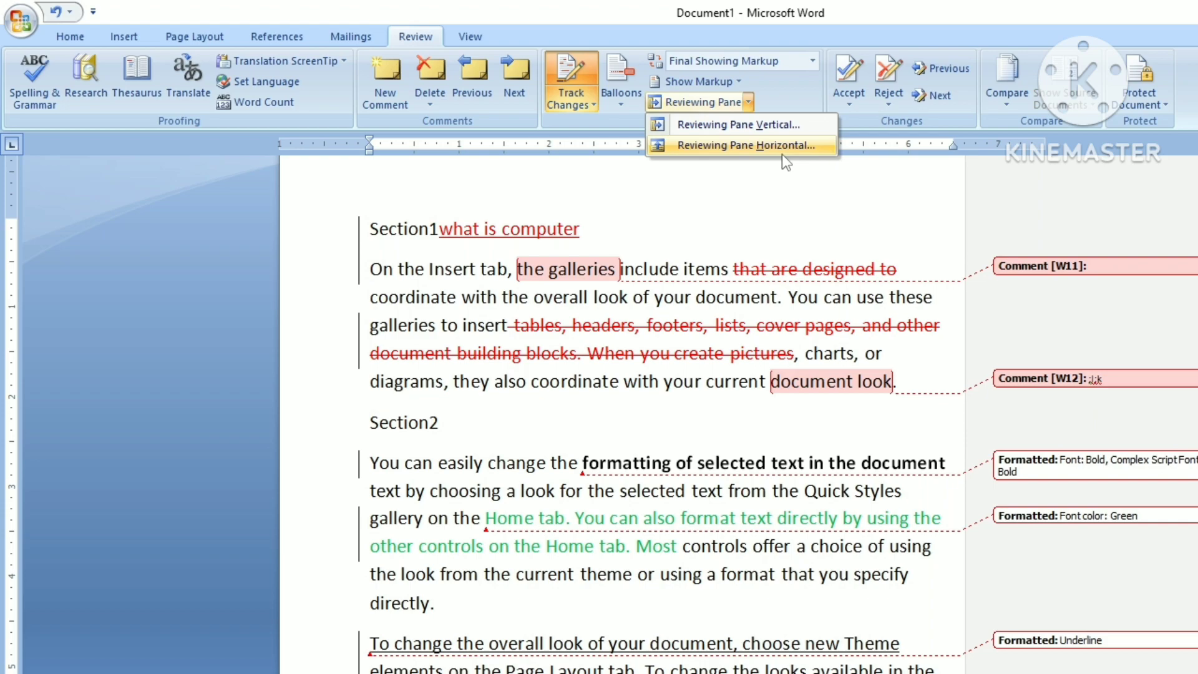
{"action": "left_click", "coordinate": [761, 125]}
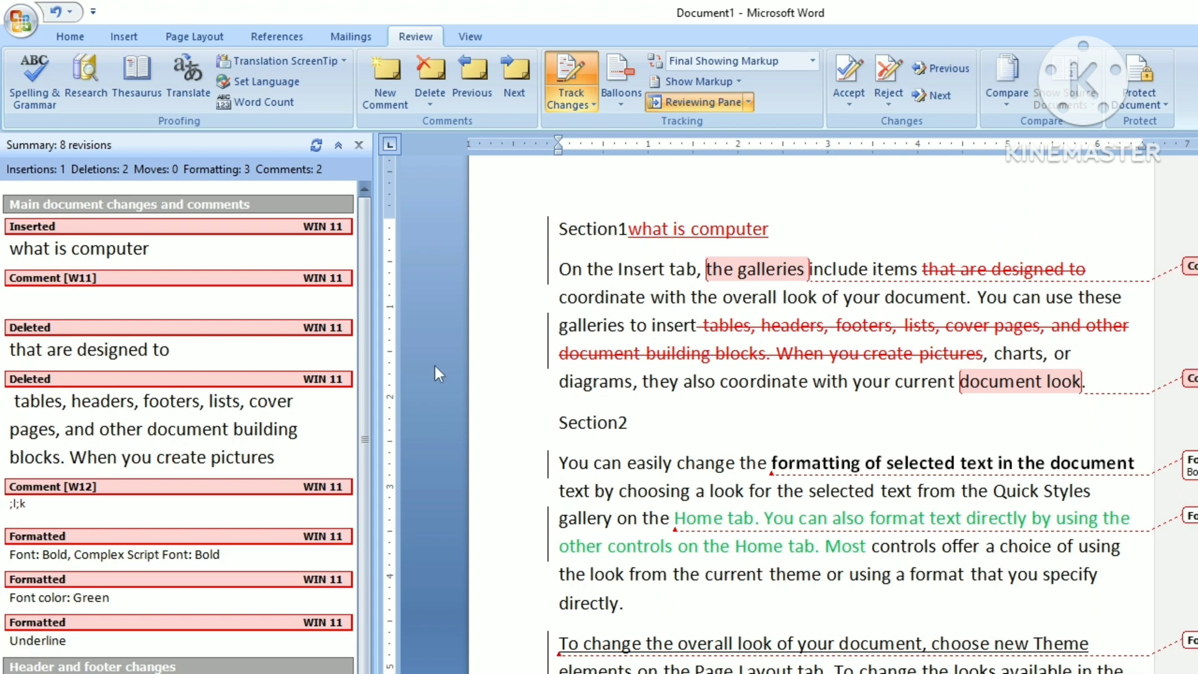
{"action": "left_click", "coordinate": [108, 280]}
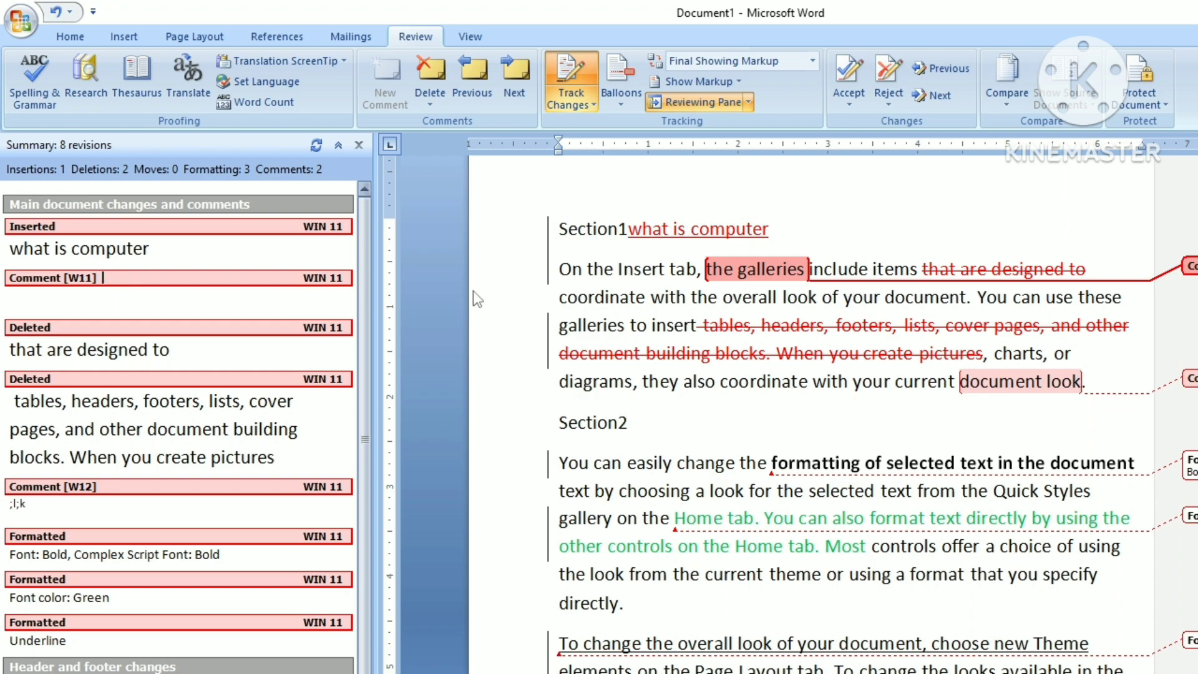
{"action": "left_click", "coordinate": [70, 328]}
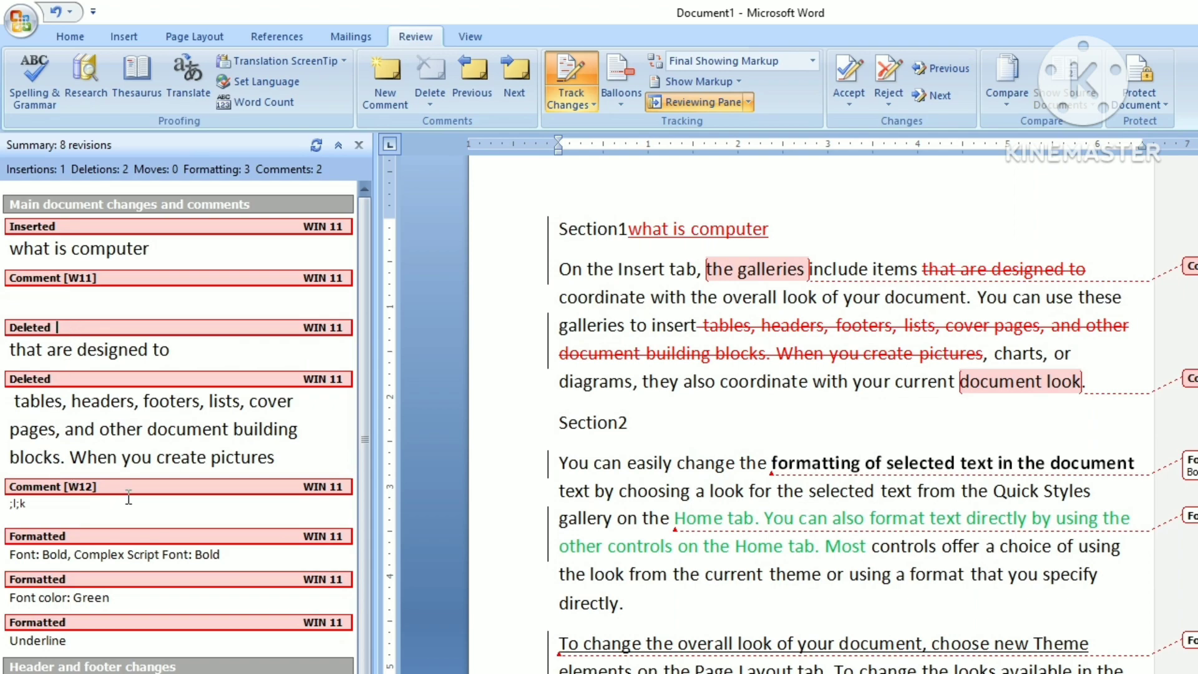
{"action": "left_click", "coordinate": [127, 538]}
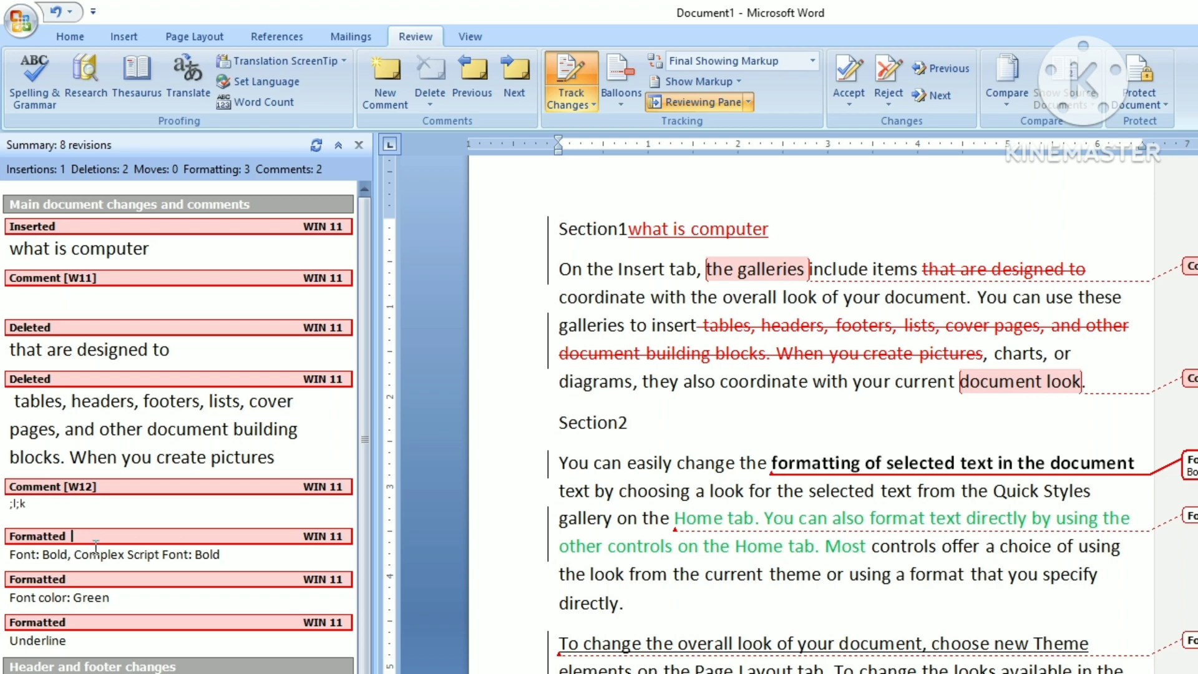
{"action": "left_click", "coordinate": [92, 623]}
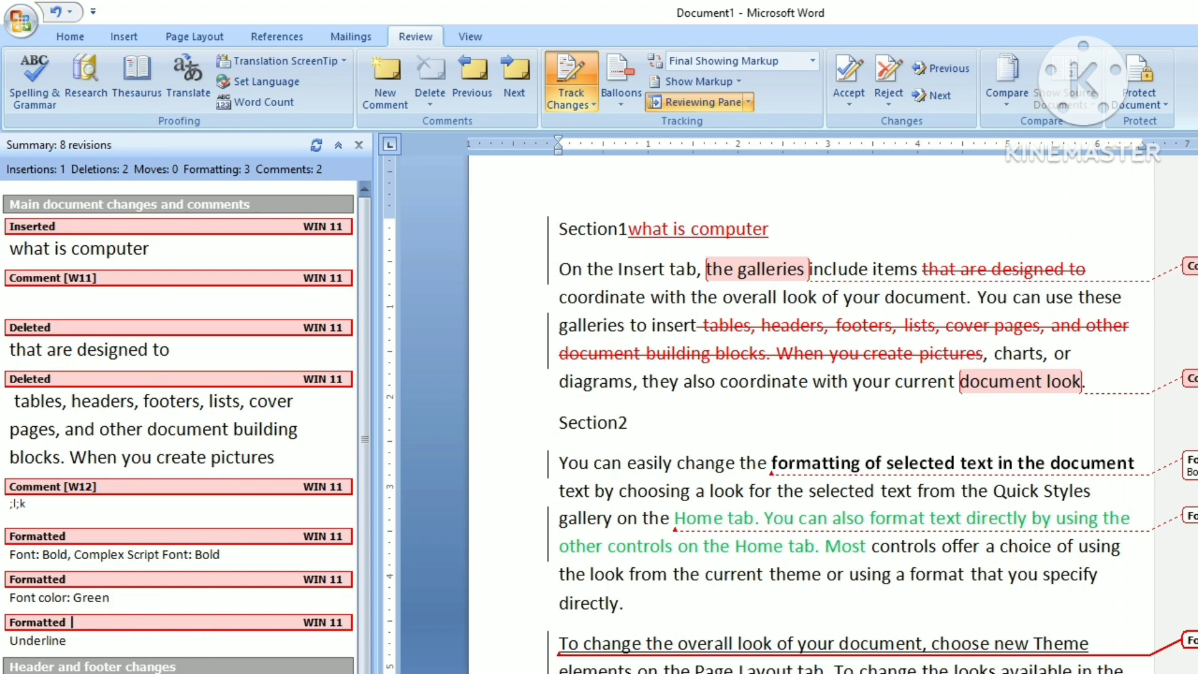
Step: Move the Reviewing Pane to a horizontal strip below the document
{"action": "scroll", "coordinate": [181, 424], "scroll_direction": "down", "scroll_amount": 1}
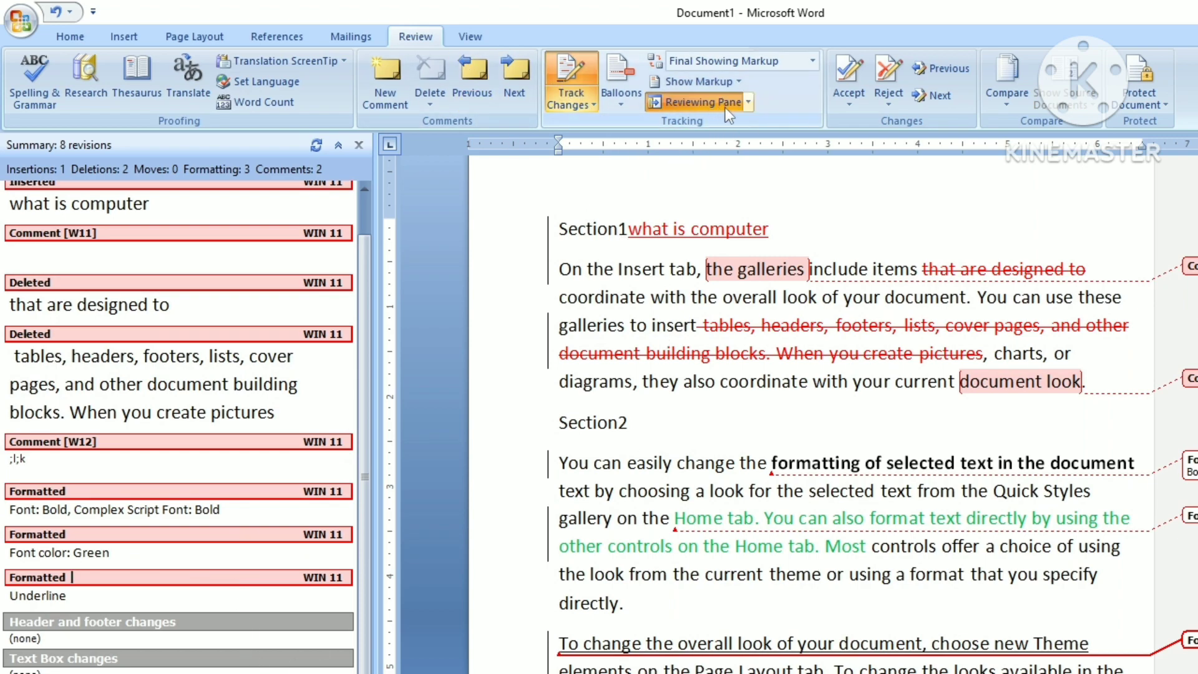
{"action": "left_click", "coordinate": [747, 101]}
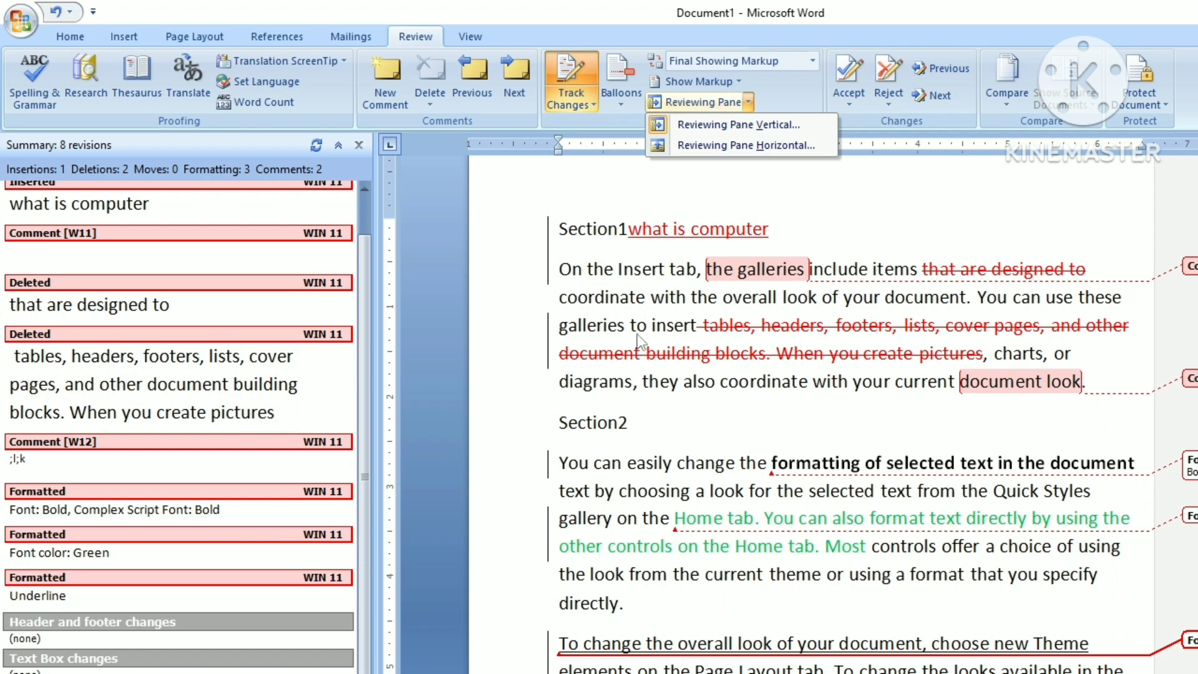
{"action": "left_click", "coordinate": [768, 151]}
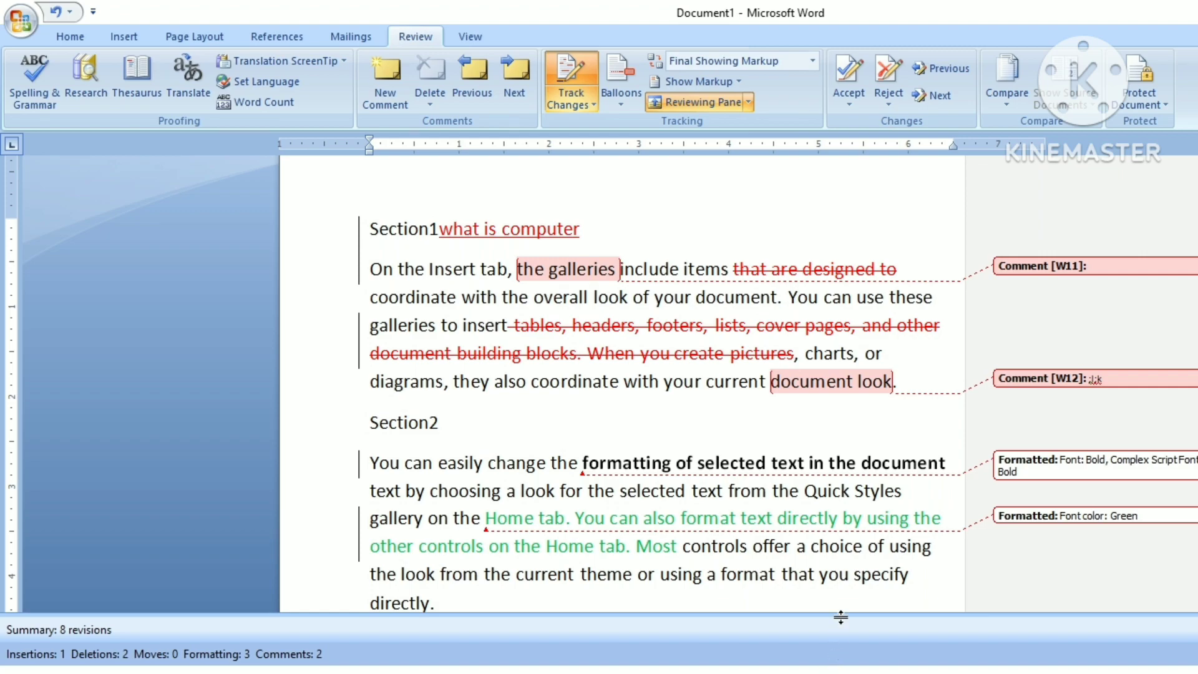
Step: Enlarge the horizontal Reviewing Pane, scroll through its entries, then close it
{"action": "left_click_drag", "start_coordinate": [836, 611], "coordinate": [796, 428]}
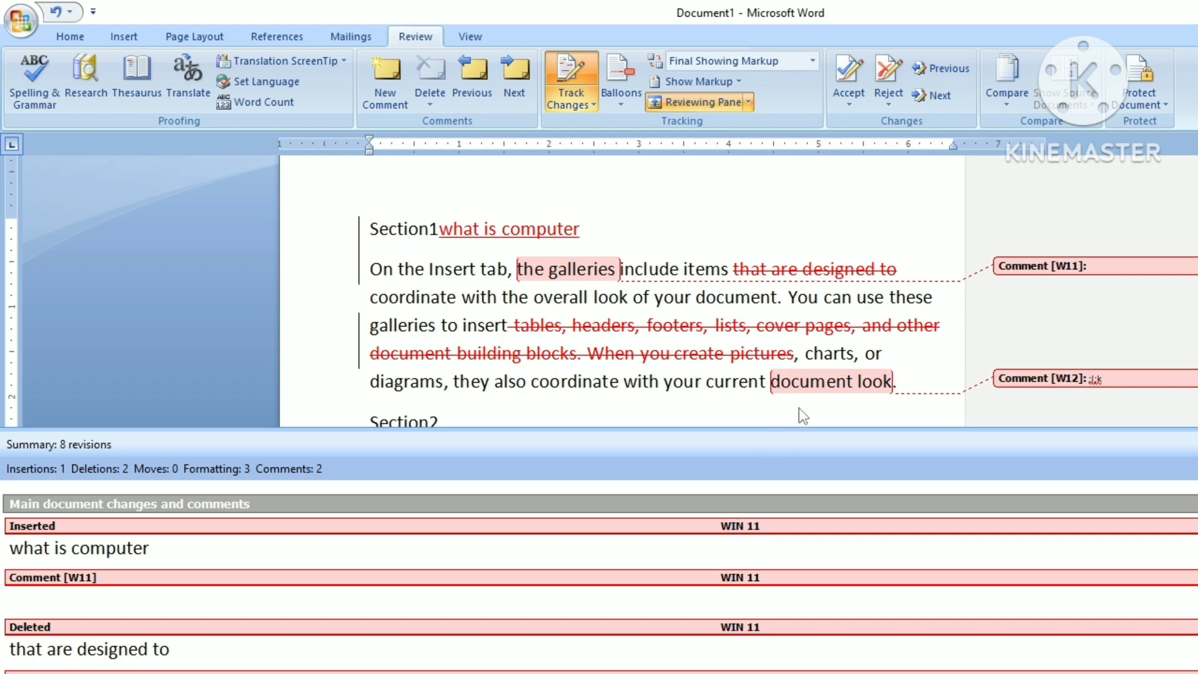
{"action": "scroll", "coordinate": [774, 528], "scroll_direction": "down", "scroll_amount": 5}
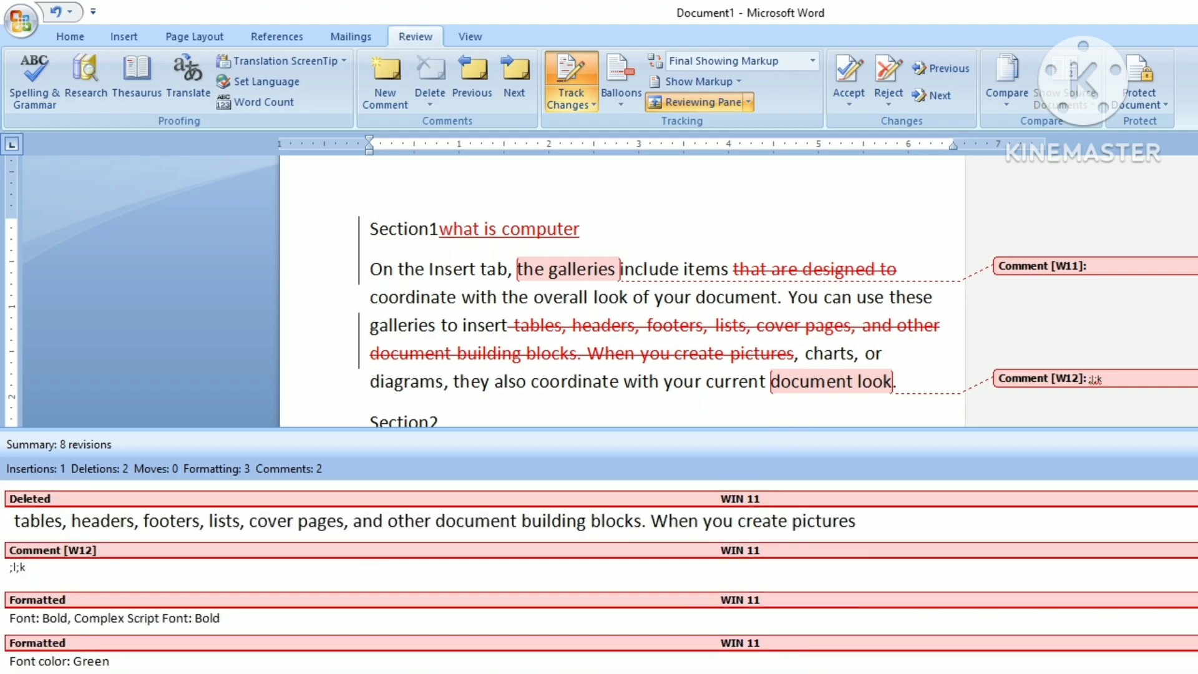
{"action": "scroll", "coordinate": [774, 529], "scroll_direction": "up", "scroll_amount": 5}
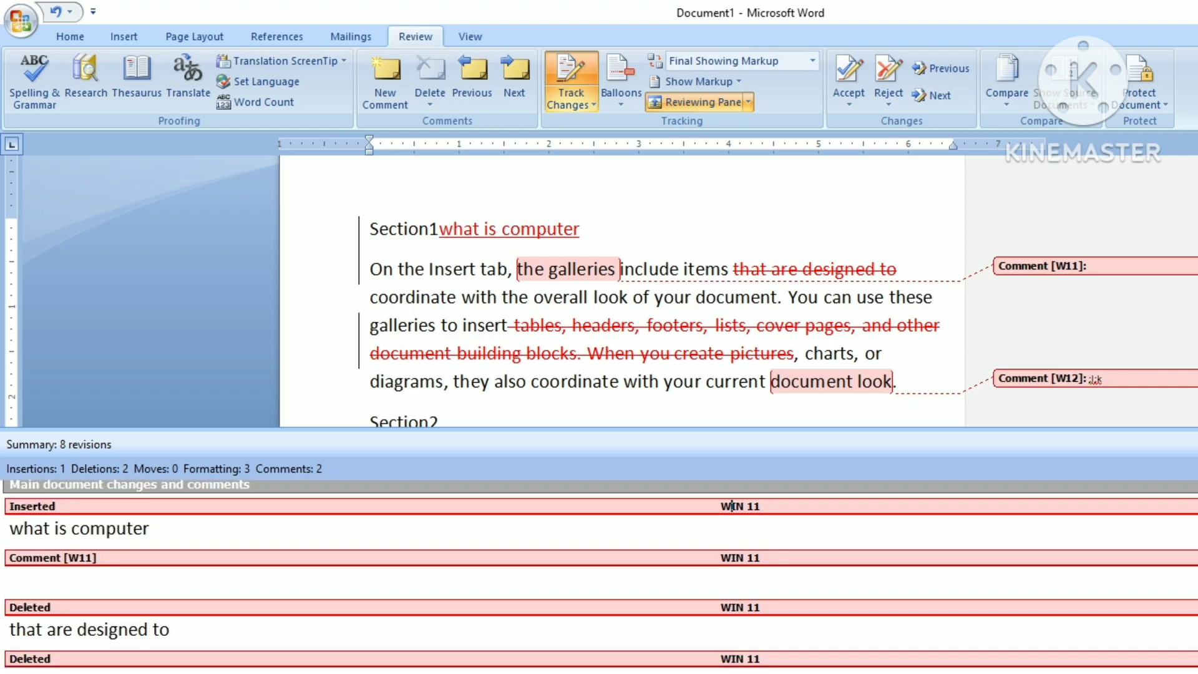
{"action": "scroll", "coordinate": [731, 506], "scroll_direction": "down", "scroll_amount": 8}
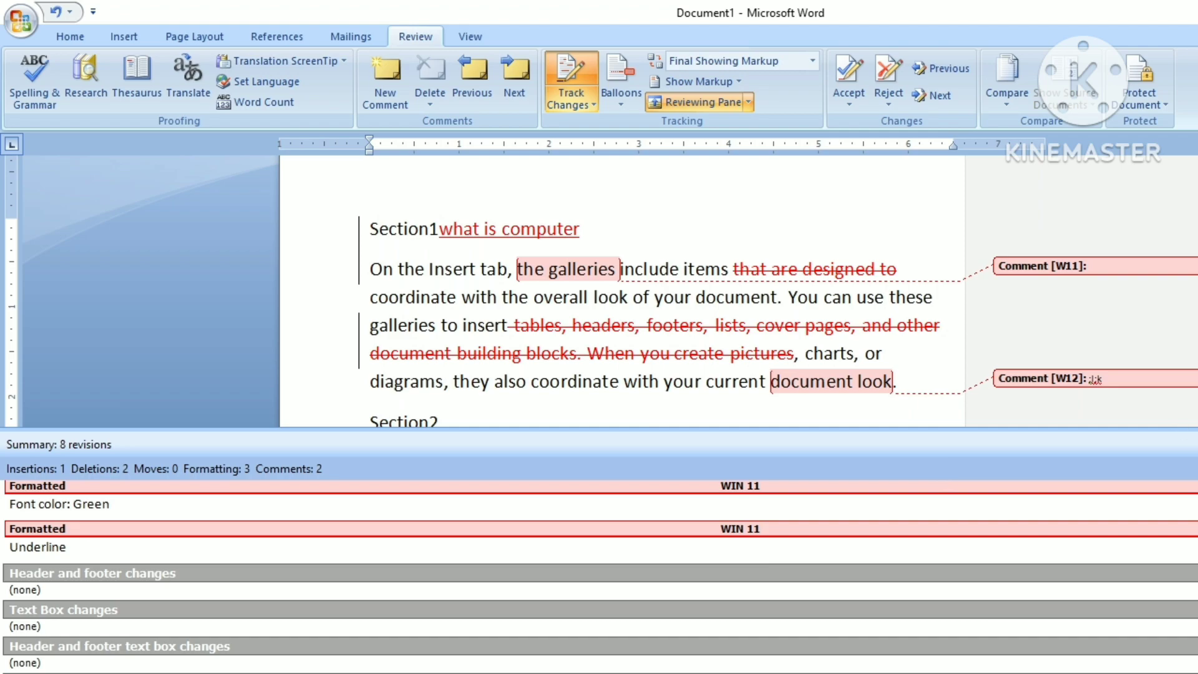
{"action": "left_click", "coordinate": [698, 101]}
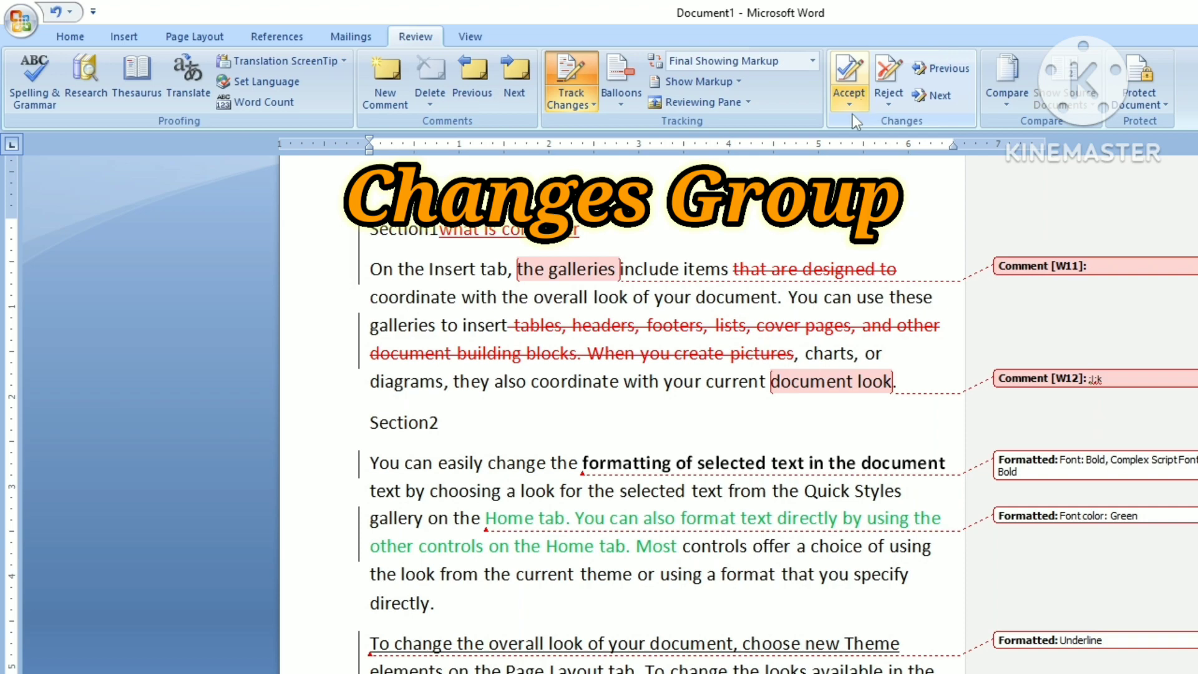
{"action": "left_click", "coordinate": [938, 97]}
{"action": "left_click", "coordinate": [938, 97]}
{"action": "left_click", "coordinate": [938, 97]}
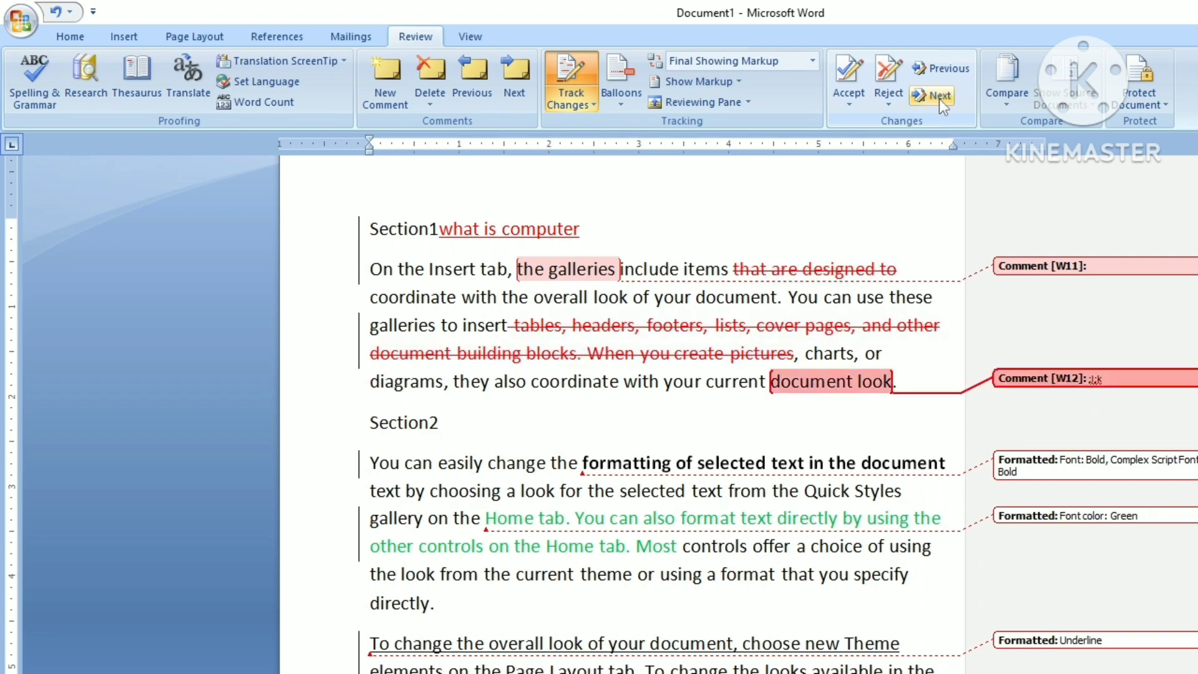
{"action": "left_click", "coordinate": [938, 98]}
{"action": "left_click", "coordinate": [938, 98]}
{"action": "left_click", "coordinate": [938, 98]}
{"action": "left_click", "coordinate": [938, 98]}
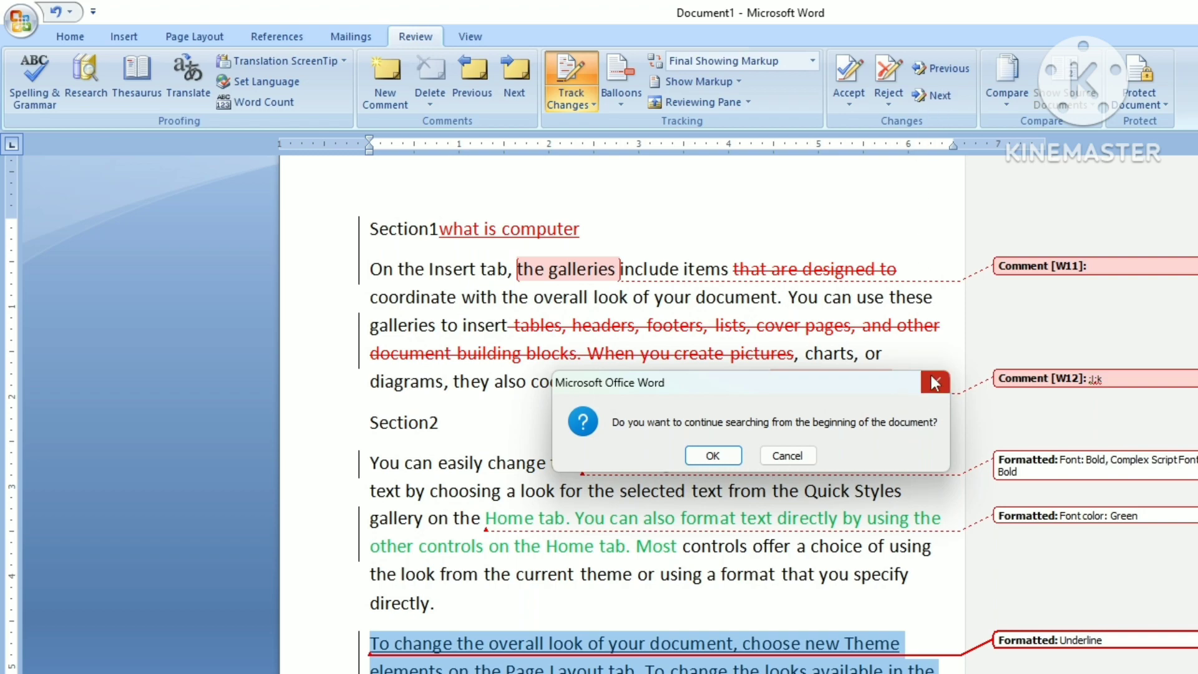
{"action": "left_click", "coordinate": [936, 382]}
{"action": "left_click", "coordinate": [937, 70]}
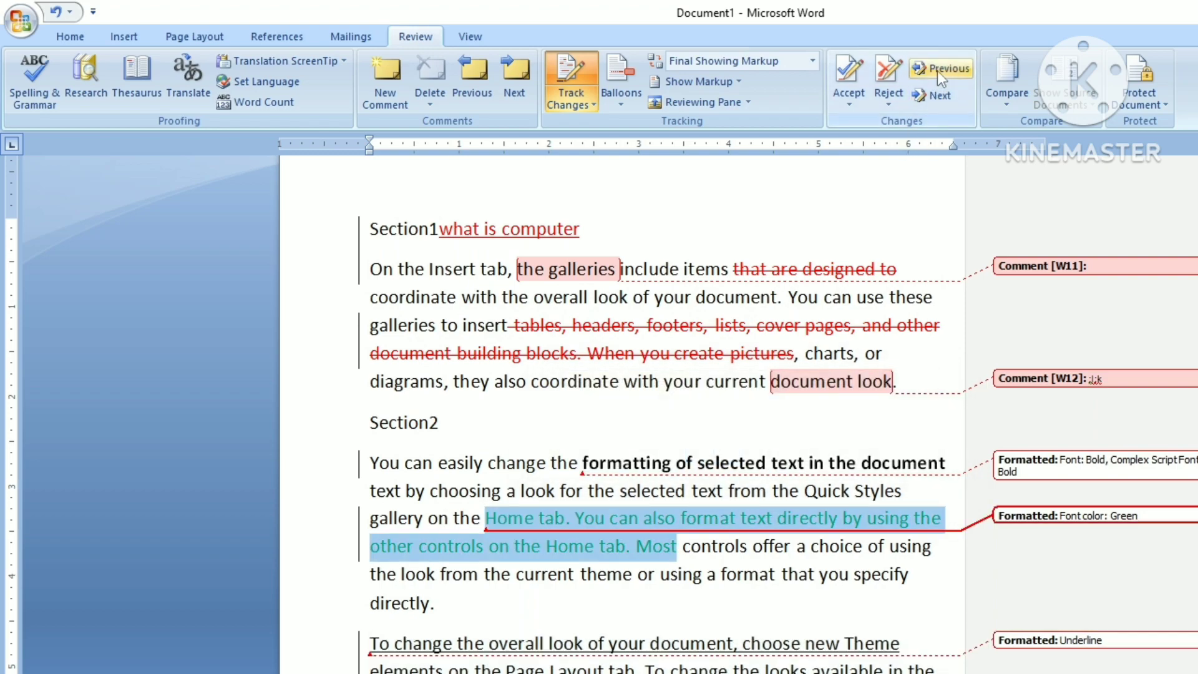
{"action": "left_click", "coordinate": [936, 70]}
{"action": "left_click", "coordinate": [937, 69]}
{"action": "left_click", "coordinate": [937, 70]}
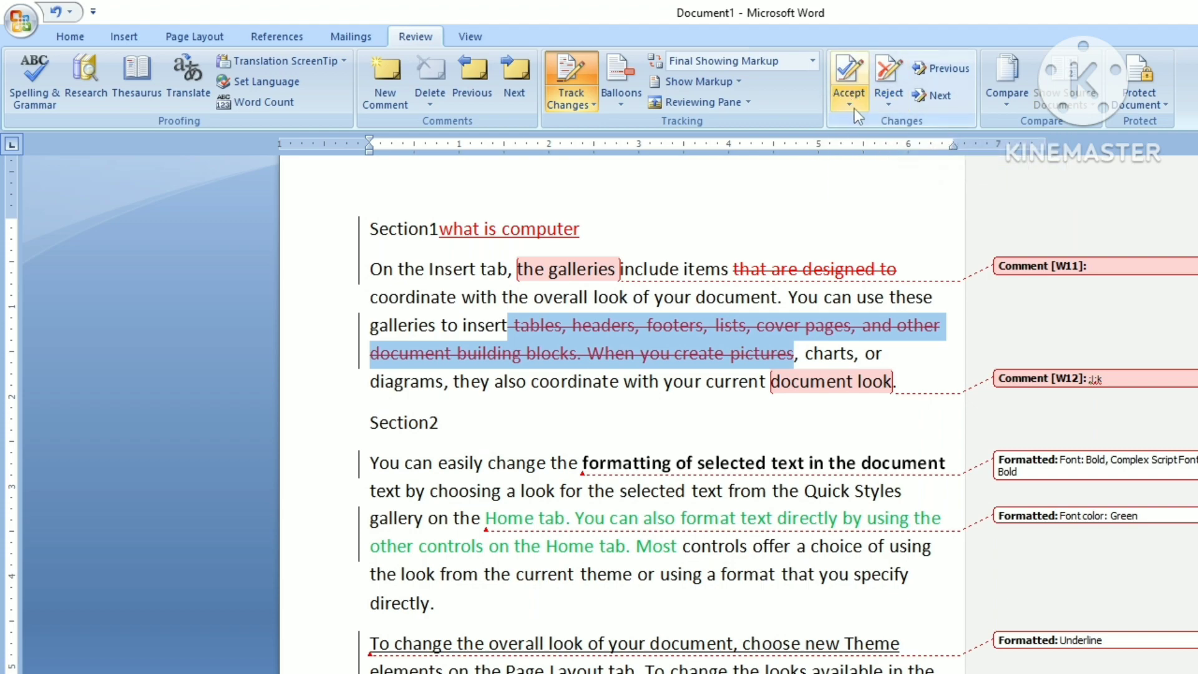
{"action": "left_click", "coordinate": [1035, 268]}
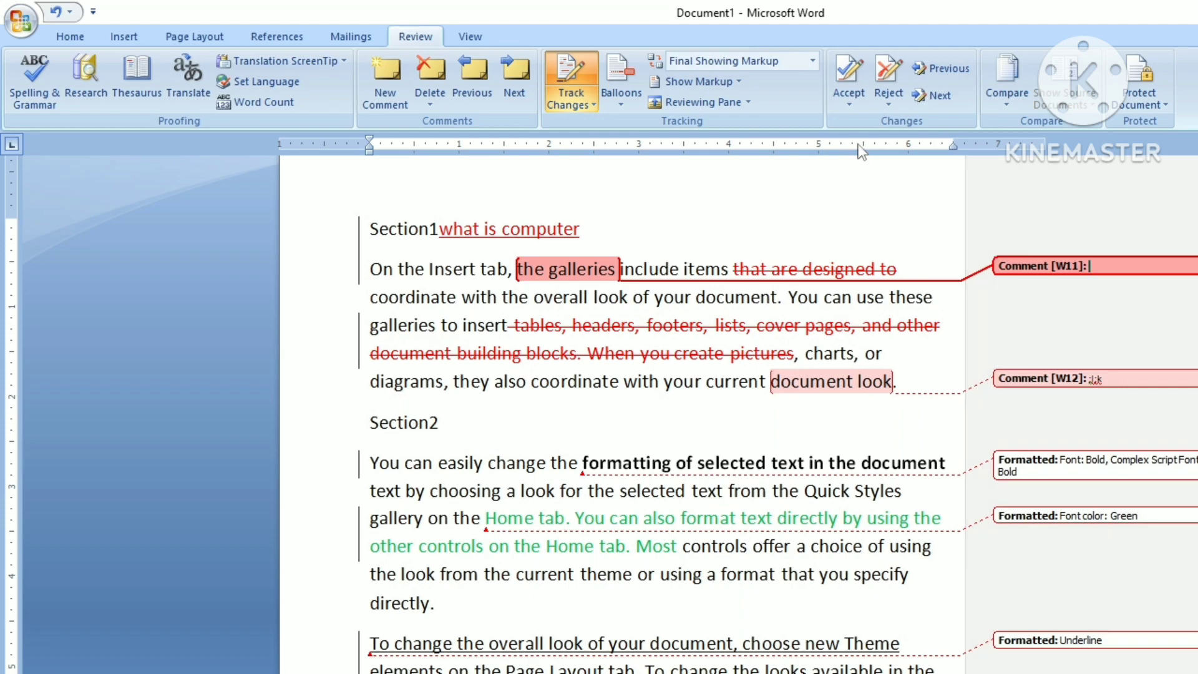
{"action": "left_click", "coordinate": [849, 104]}
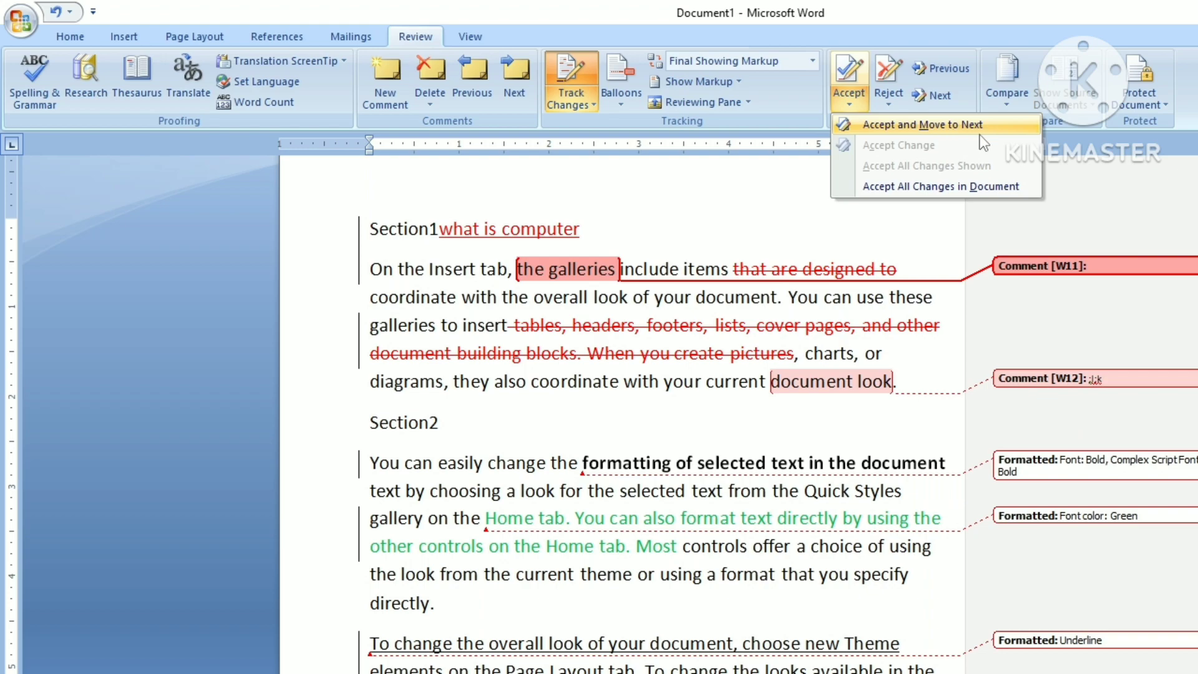
{"action": "left_click", "coordinate": [902, 124]}
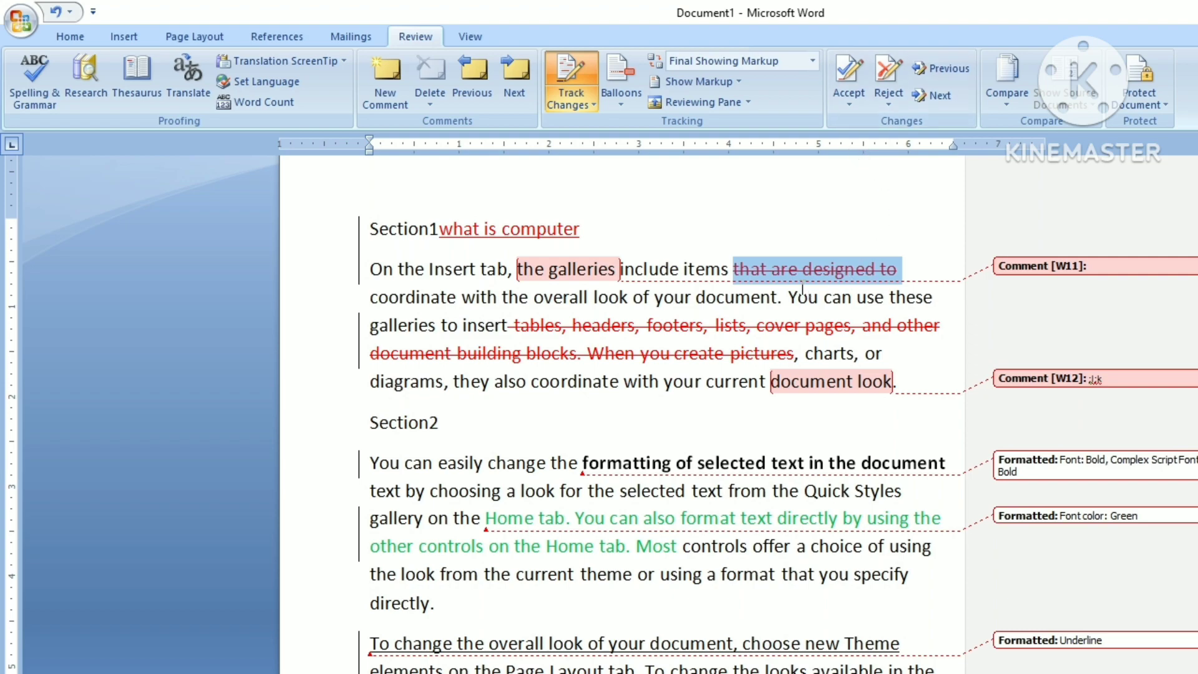
{"action": "mouse_move", "coordinate": [805, 291]}
{"action": "mouse_move", "coordinate": [821, 270]}
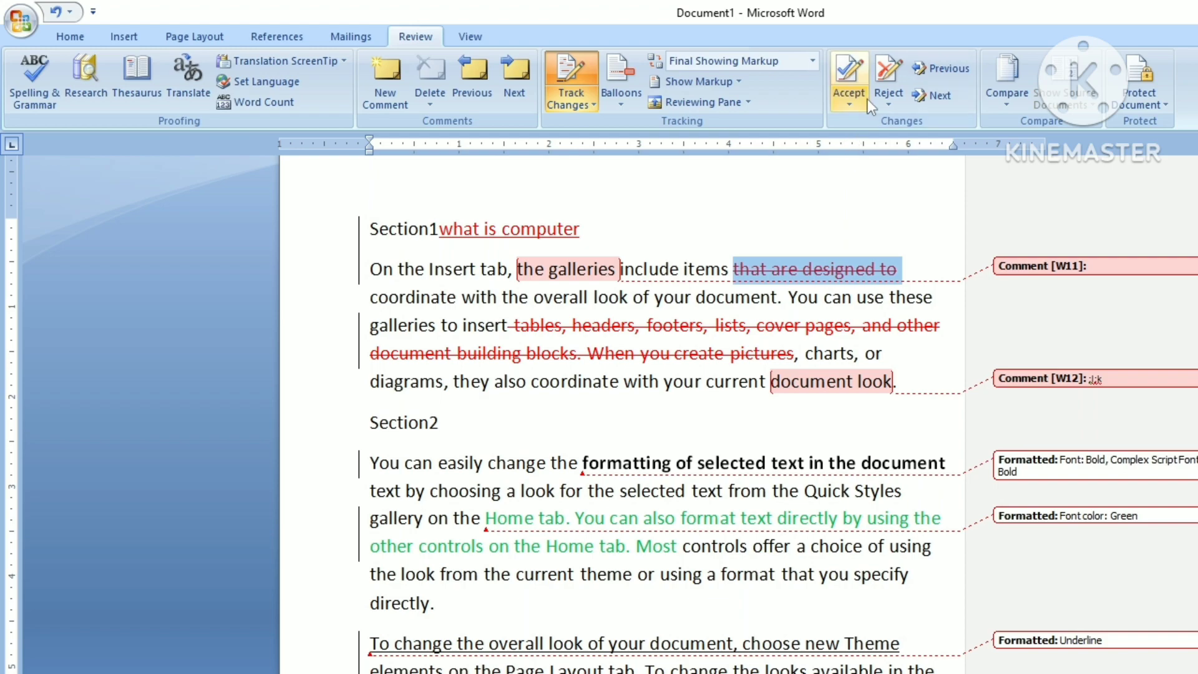
{"action": "left_click", "coordinate": [826, 172]}
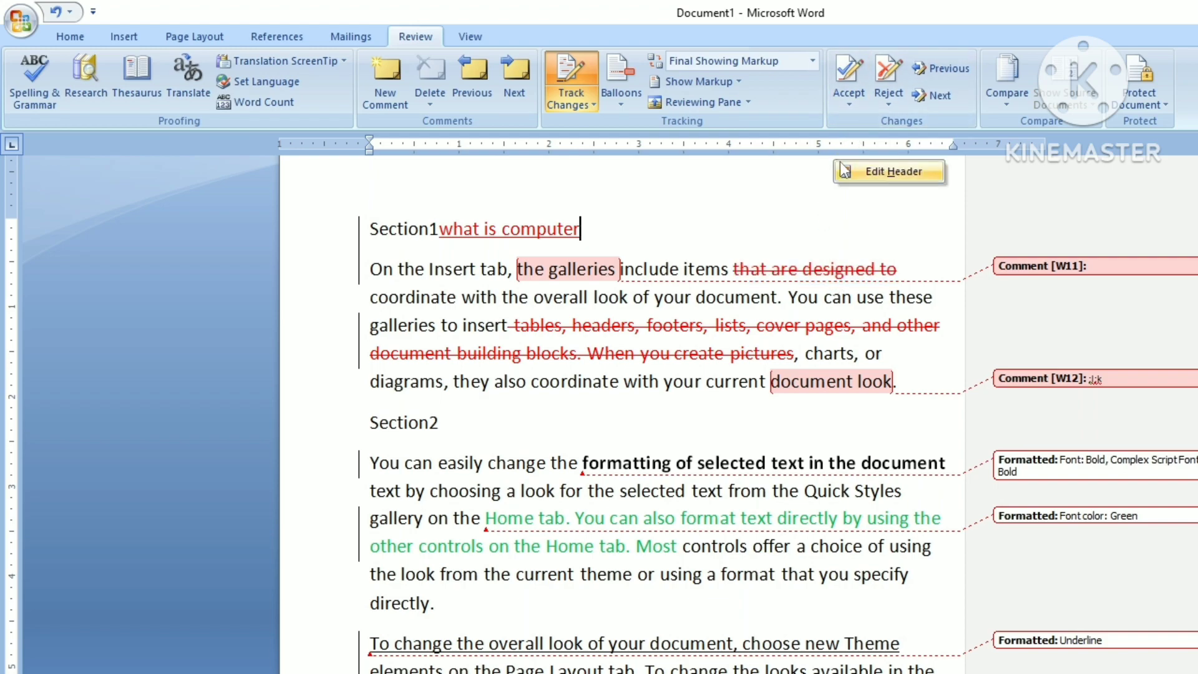
{"action": "left_click", "coordinate": [848, 101]}
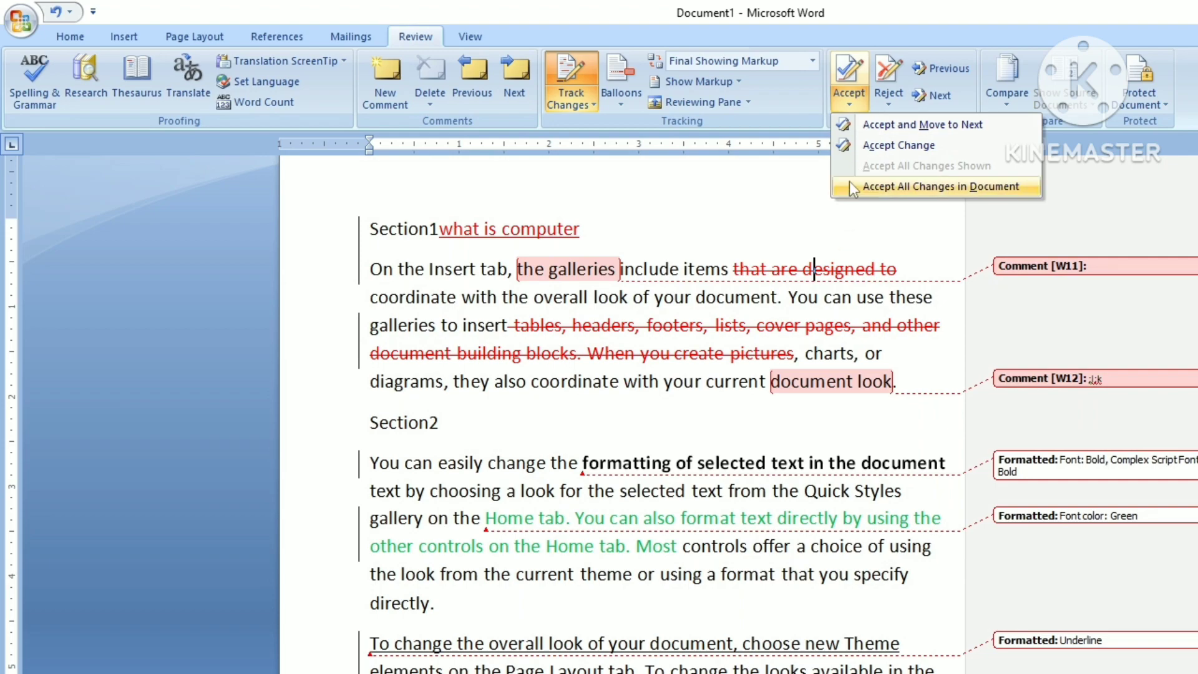
{"action": "left_click", "coordinate": [810, 189]}
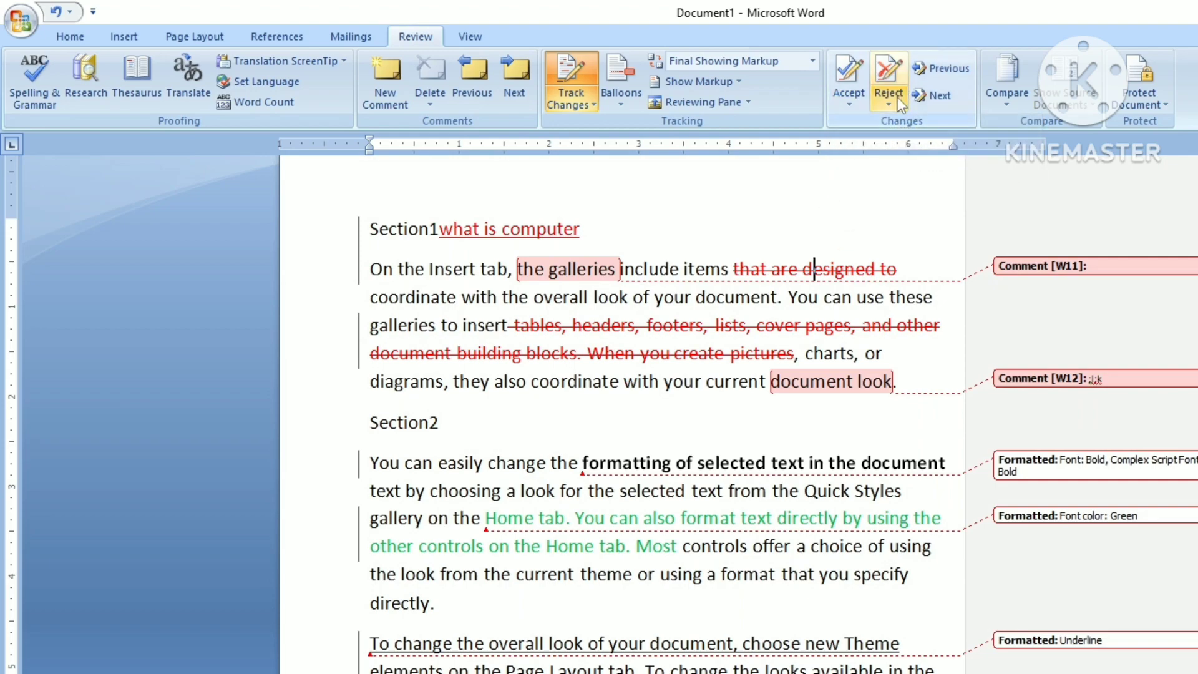
Step: Reject the two tracked deletions, restoring 'that are designed to' and the tables, headers, footers passage
{"action": "left_click", "coordinate": [897, 97]}
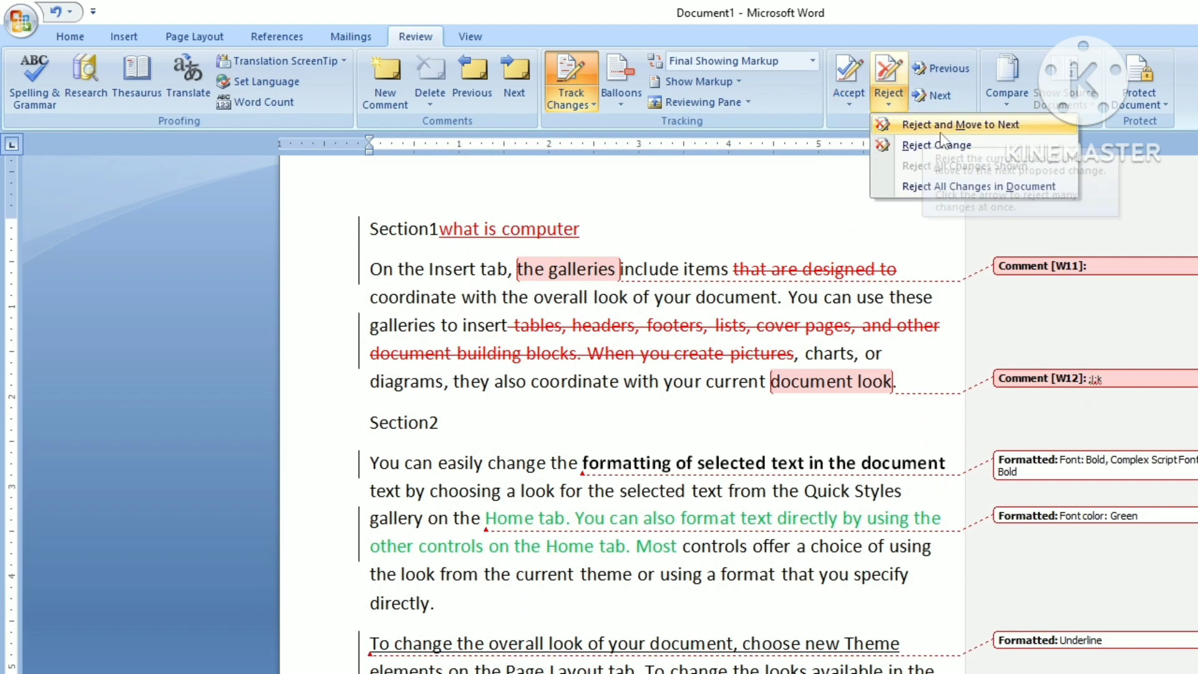
{"action": "left_click", "coordinate": [983, 124]}
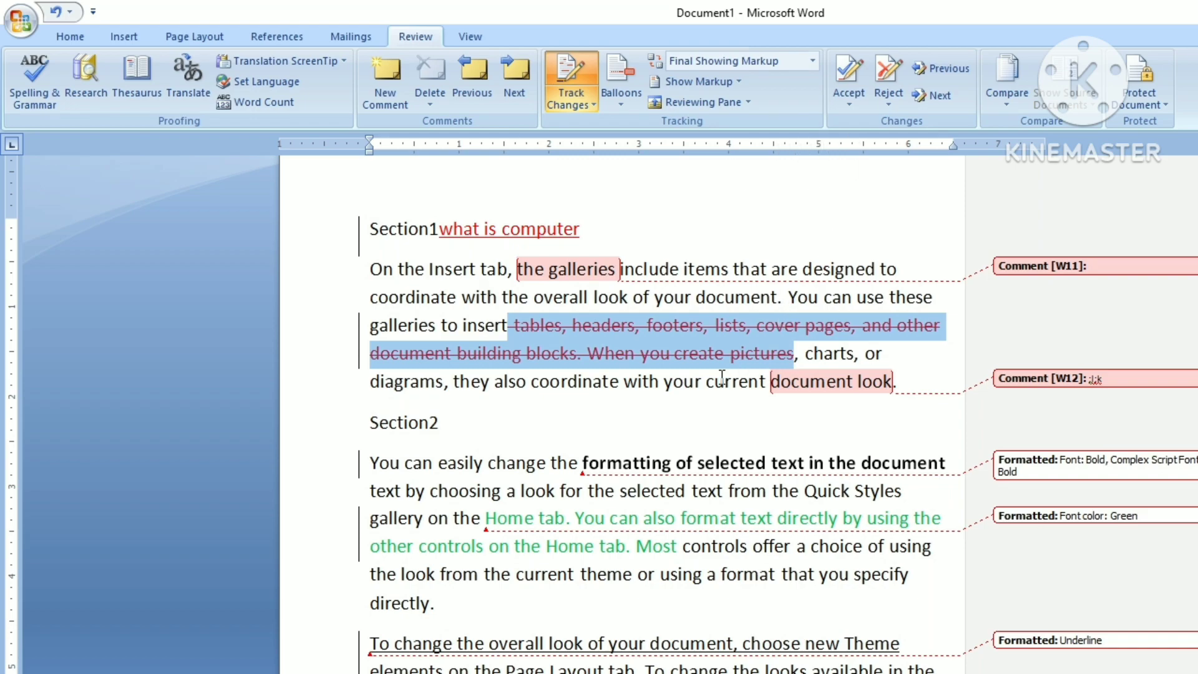
{"action": "left_click", "coordinate": [882, 103]}
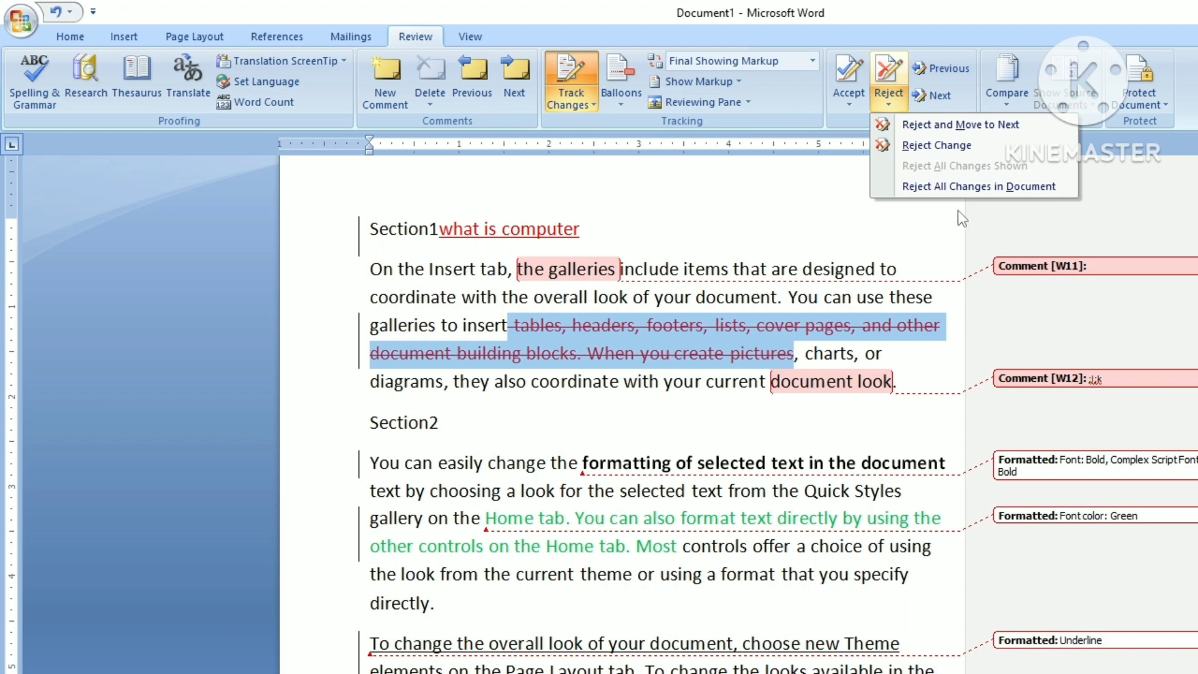
{"action": "left_click", "coordinate": [929, 124]}
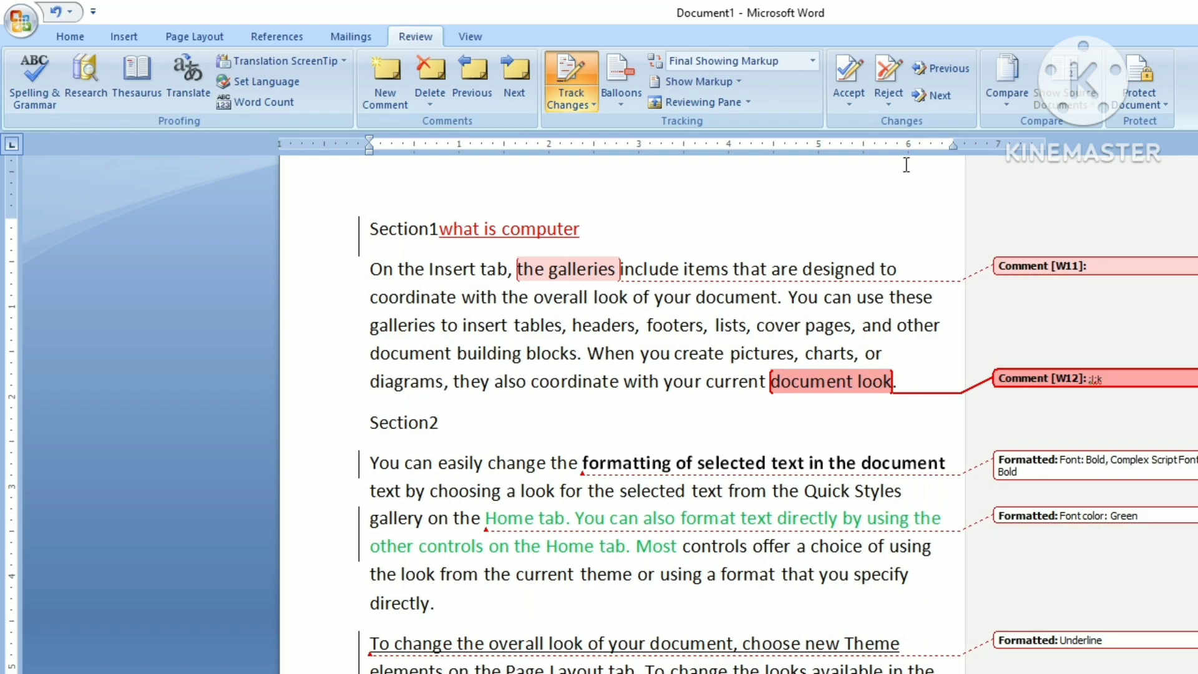
Step: Reject the comment on 'document look', leaving a single comment in the document
{"action": "left_click", "coordinate": [889, 106]}
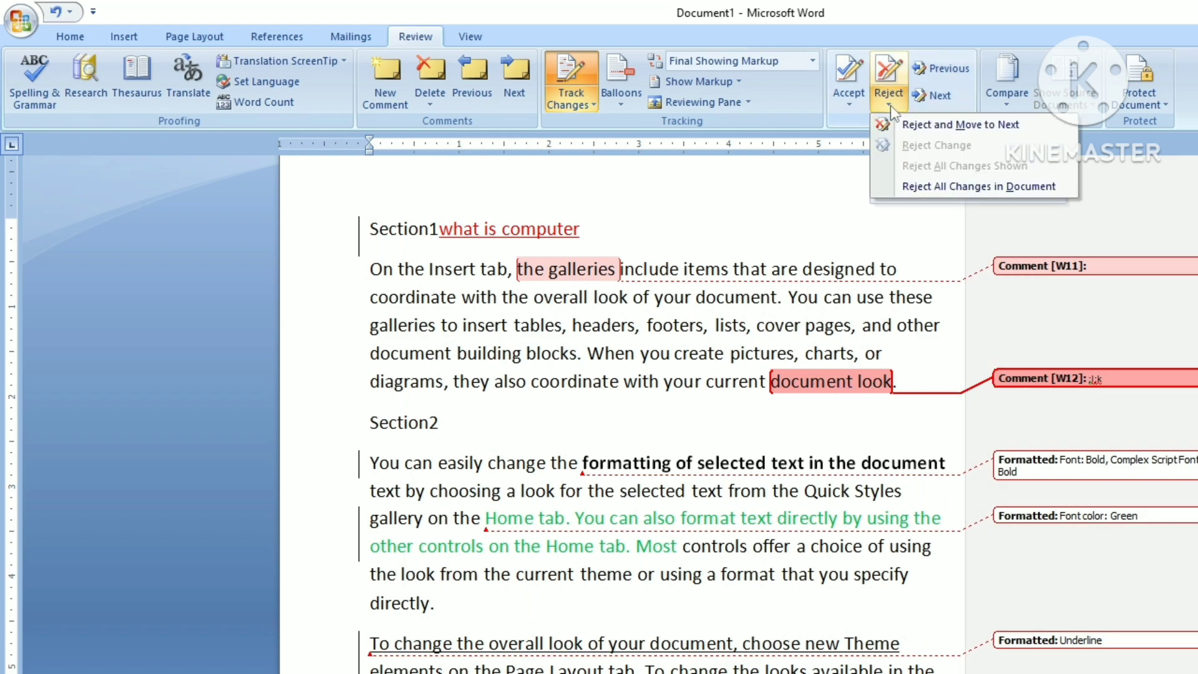
{"action": "left_click", "coordinate": [915, 126]}
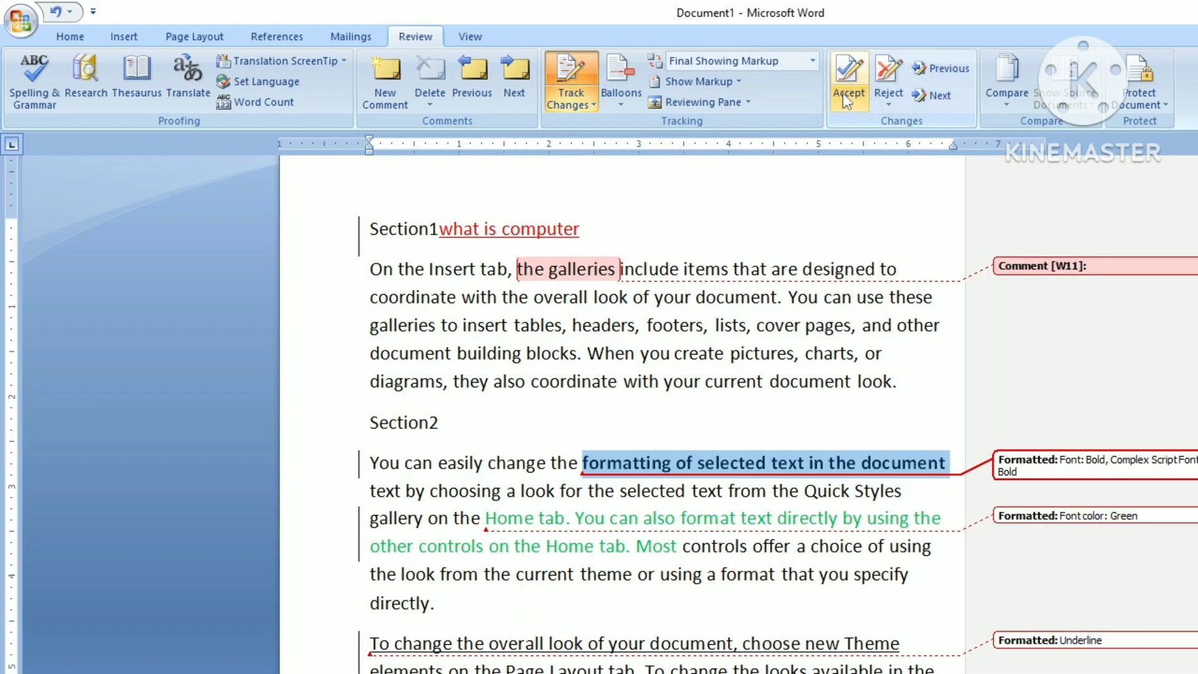
{"action": "left_click", "coordinate": [847, 104]}
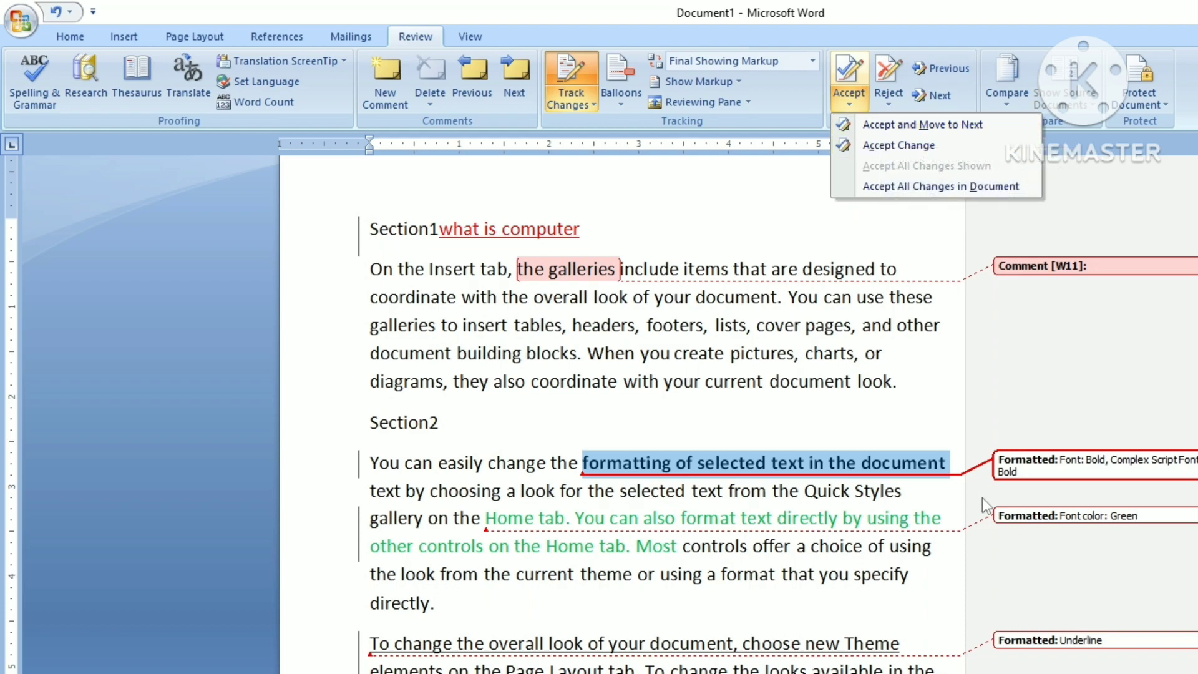
{"action": "left_click", "coordinate": [894, 149]}
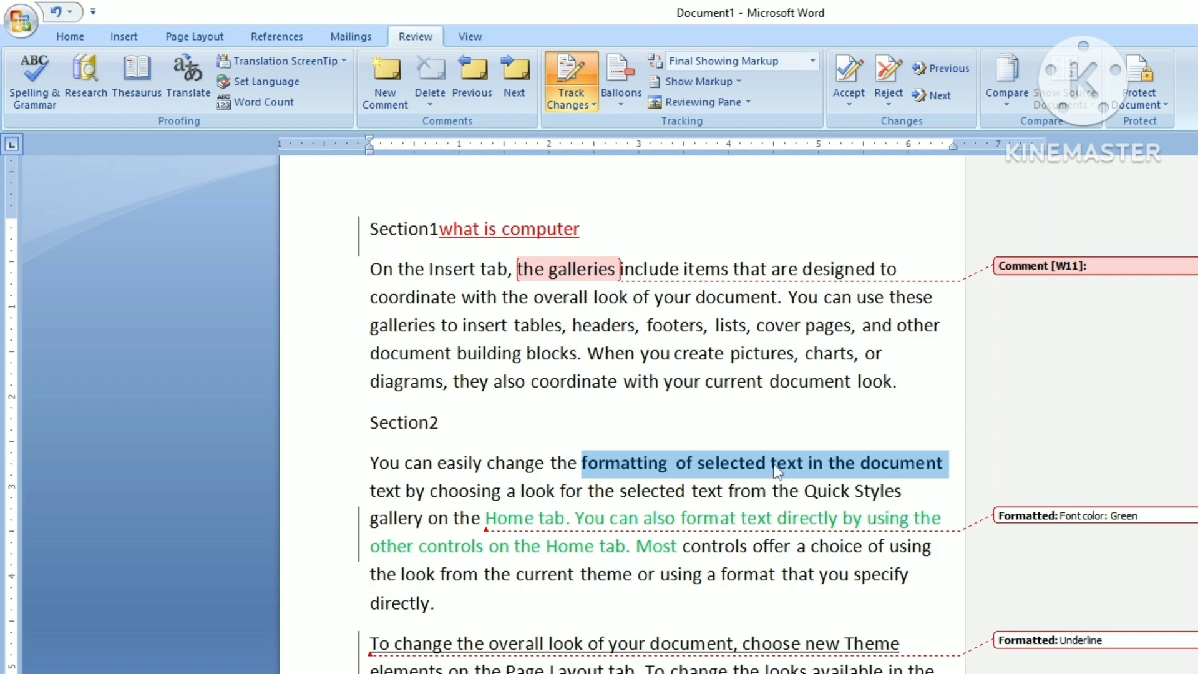
{"action": "left_click", "coordinate": [776, 419]}
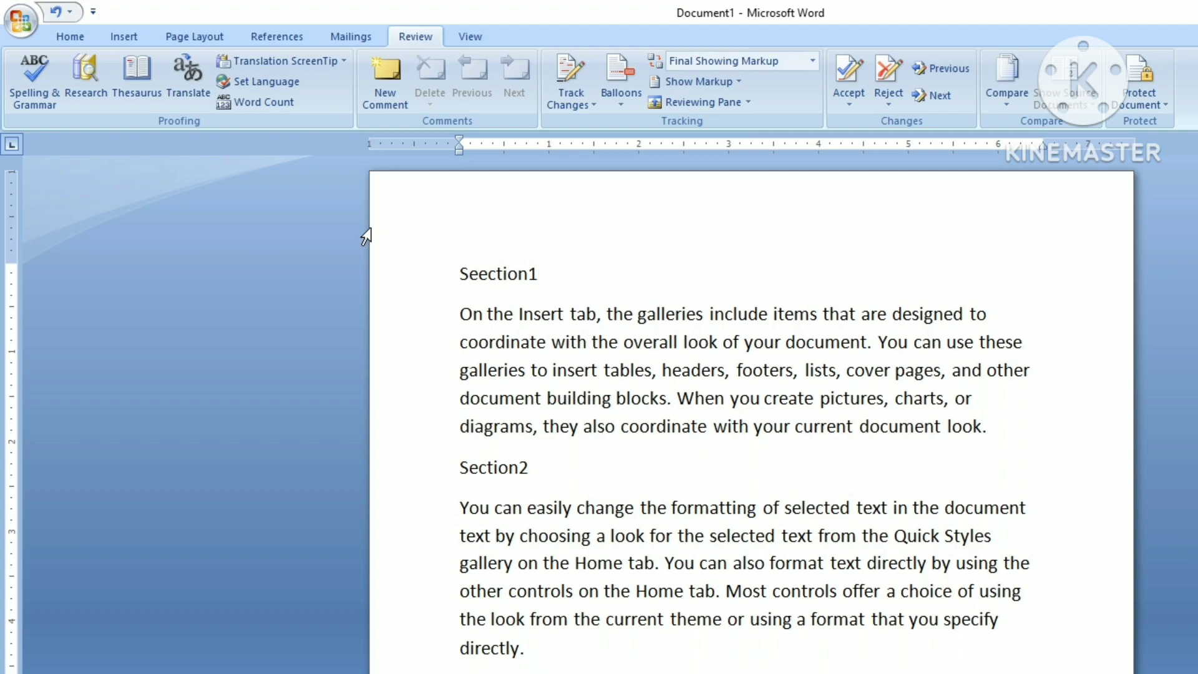
{"action": "left_click", "coordinate": [70, 38]}
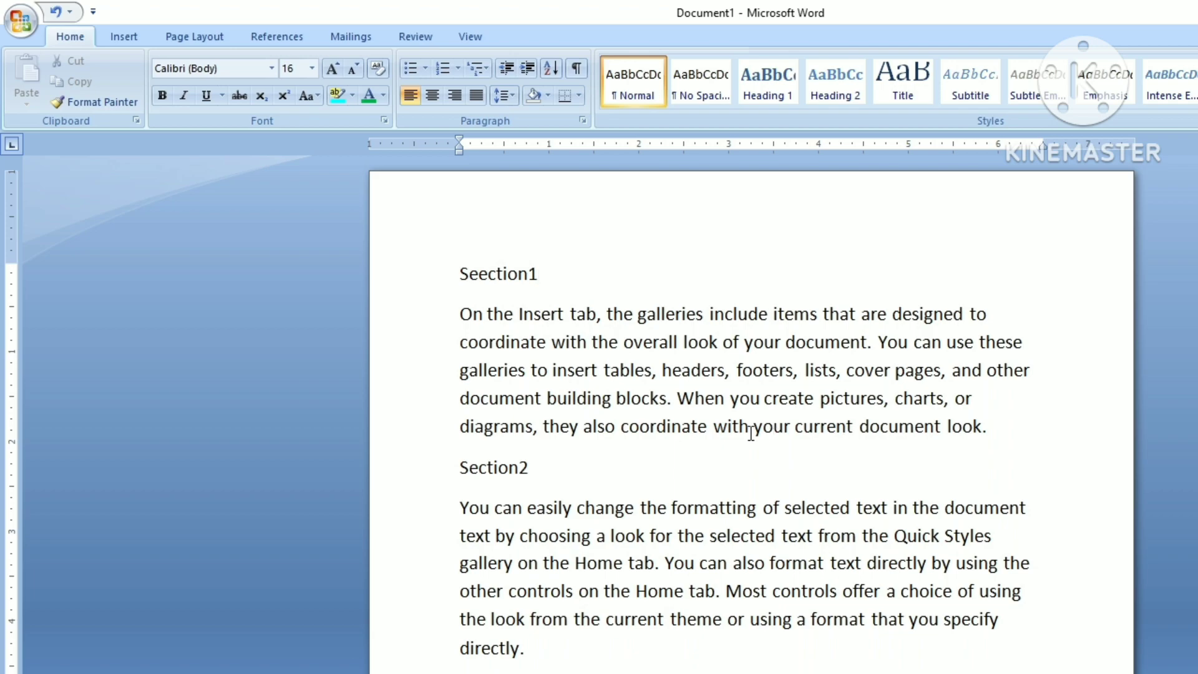
Step: From Review > Protect Document, open Restrict Formatting and Editing and start enforcing protection
{"action": "left_click", "coordinate": [424, 36]}
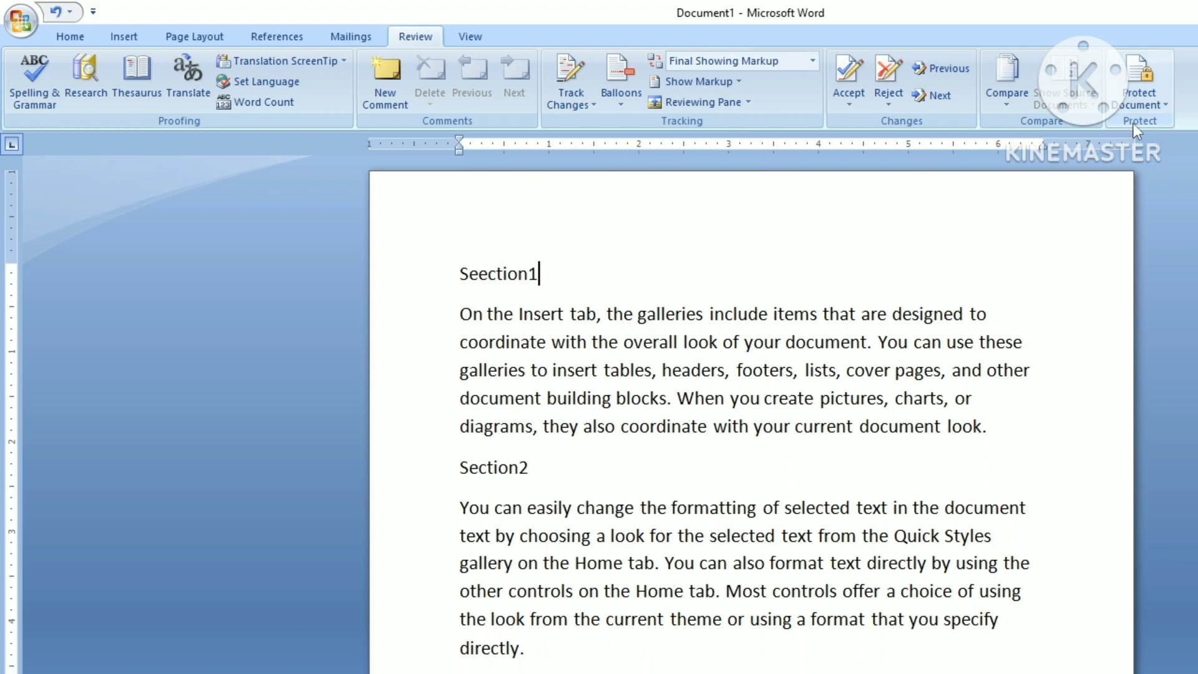
{"action": "left_click", "coordinate": [1161, 106]}
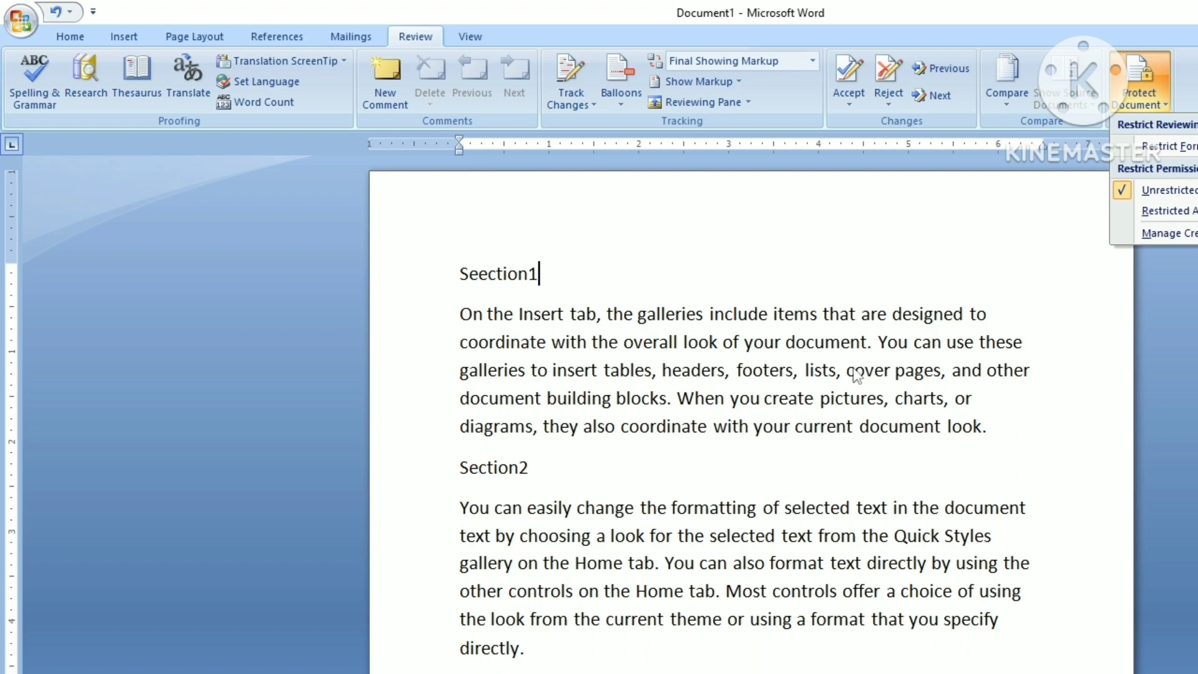
{"action": "left_click", "coordinate": [1154, 148]}
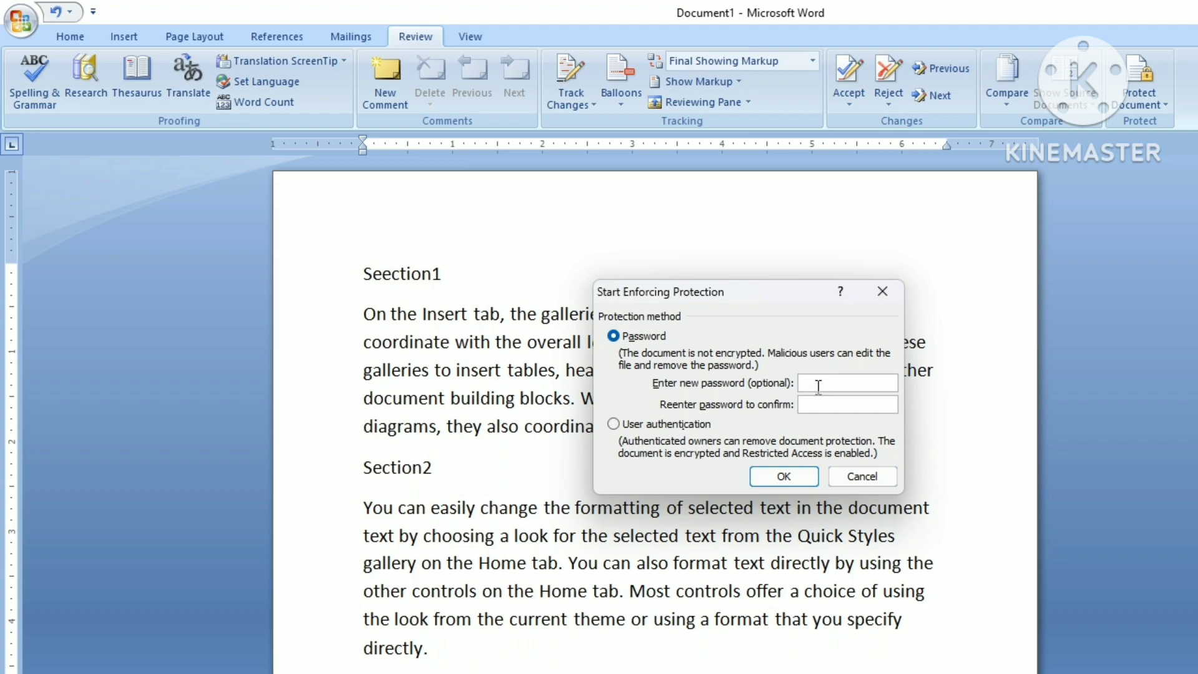
Step: Enforce editing protection after entering and confirming a protection password
{"action": "type", "text": "1234"}
{"action": "left_click", "coordinate": [824, 405]}
{"action": "type", "text": "123"}
{"action": "left_click", "coordinate": [788, 476]}
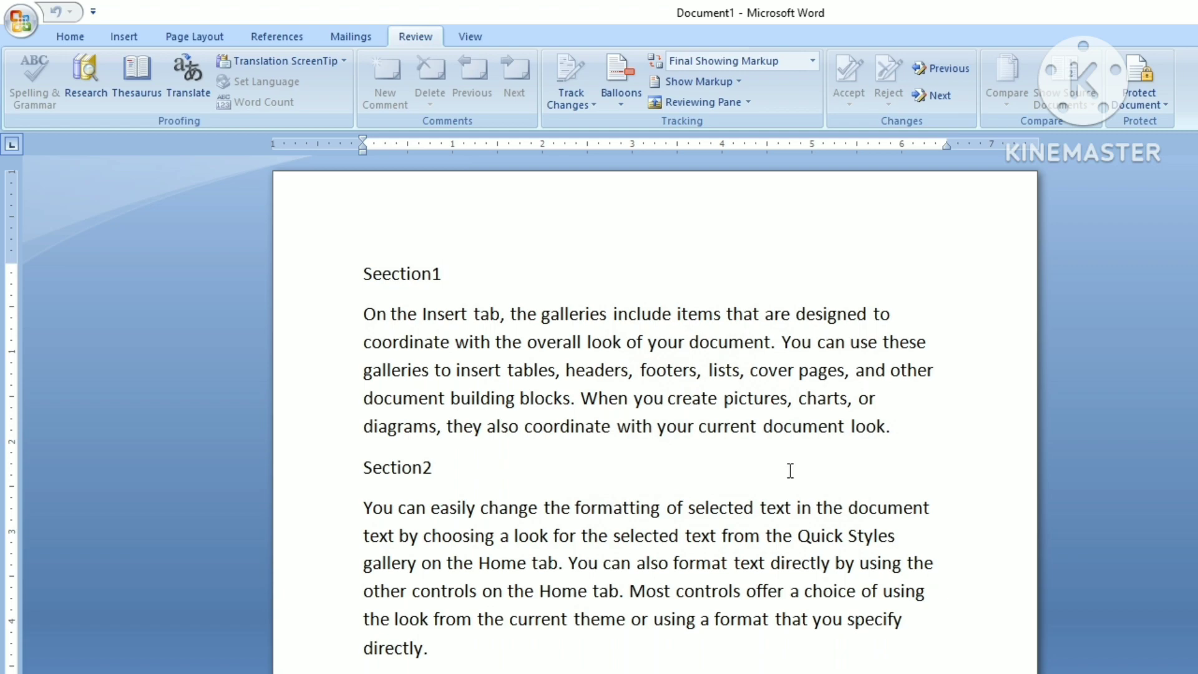
Step: Verify the Home, Insert, Page Layout and References commands are greyed out
{"action": "left_click", "coordinate": [71, 34]}
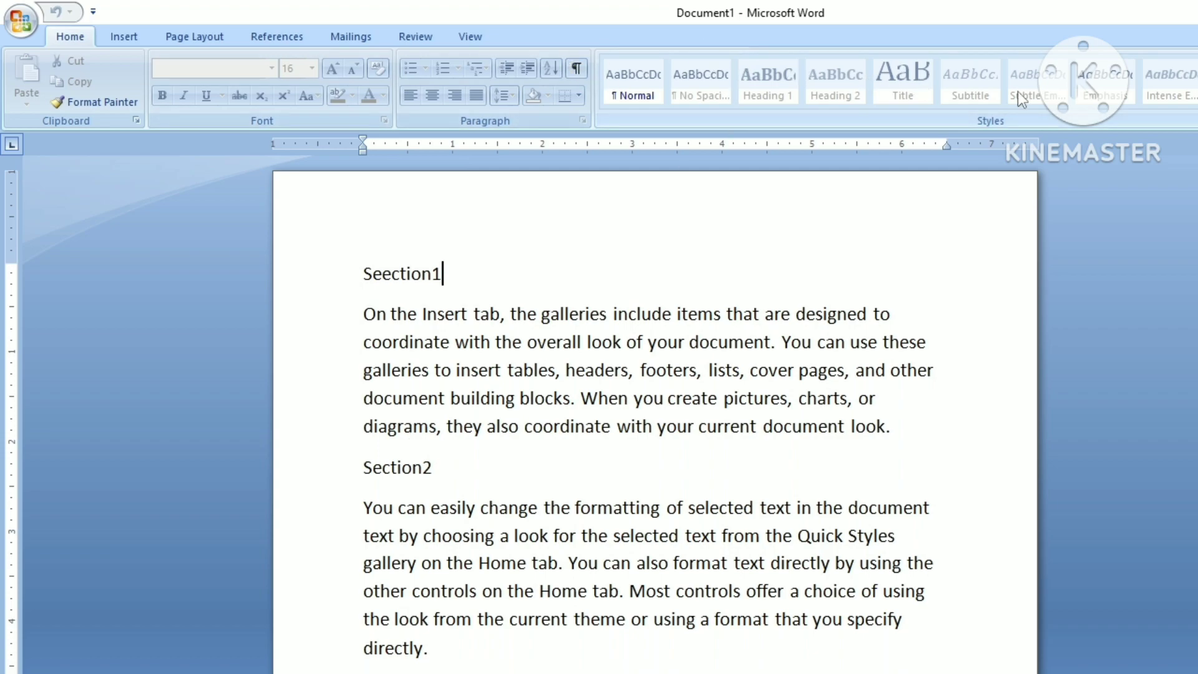
{"action": "left_click", "coordinate": [116, 37]}
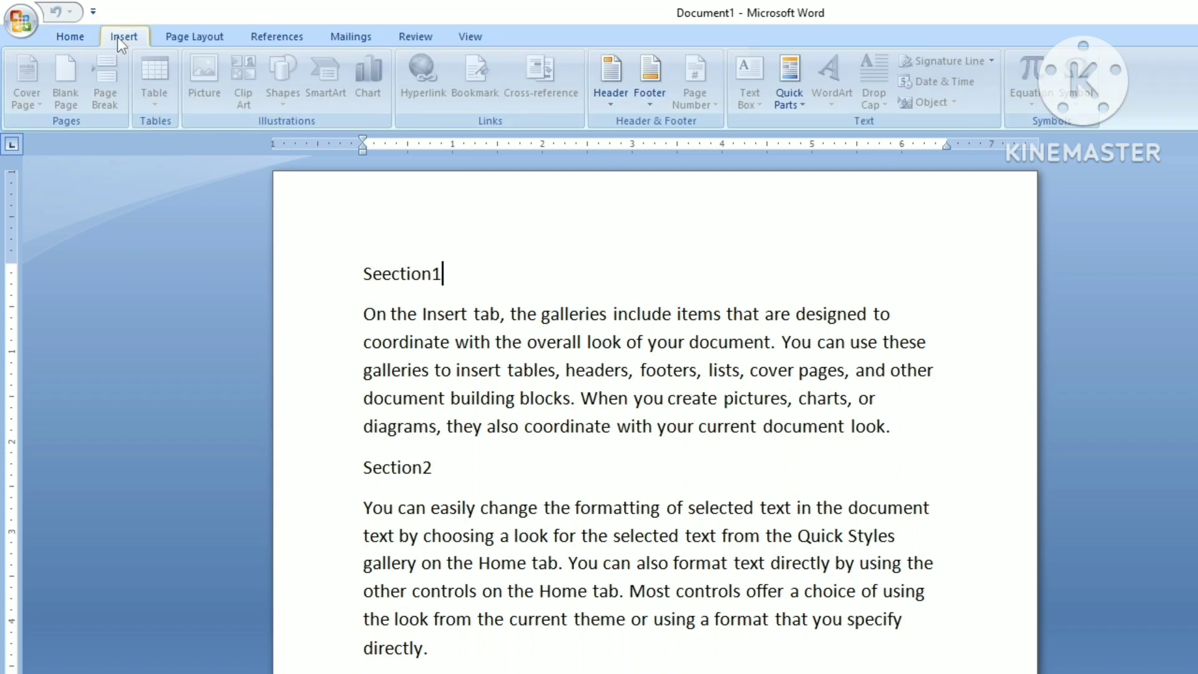
{"action": "left_click", "coordinate": [193, 38]}
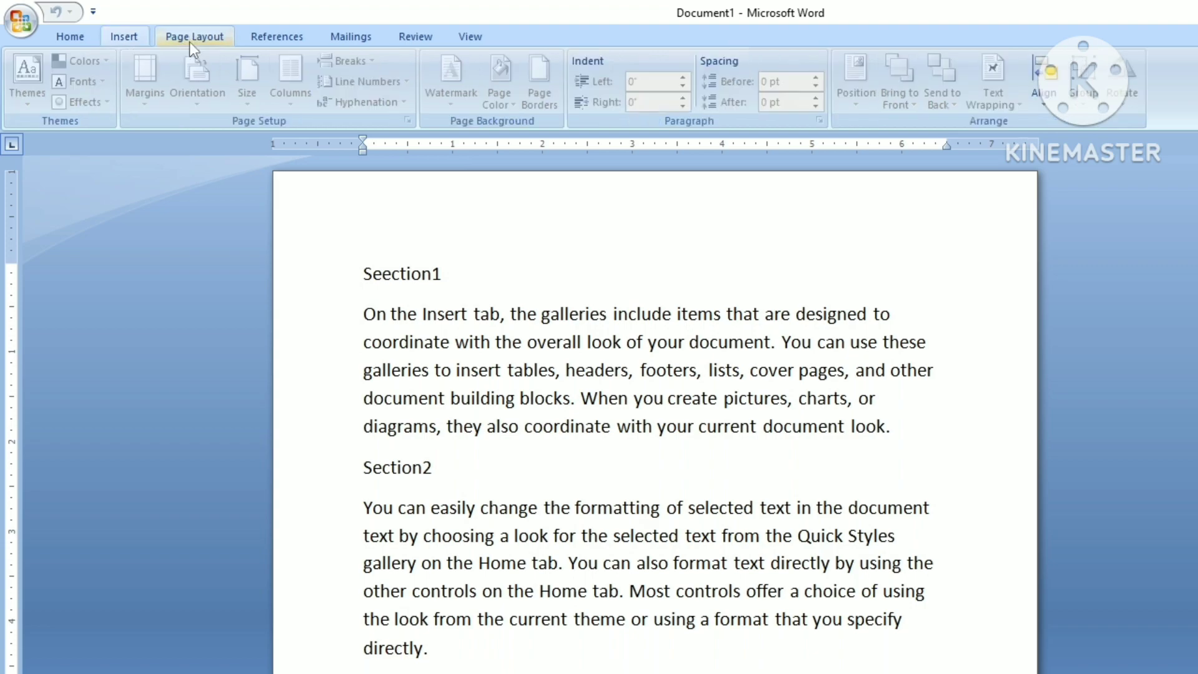
{"action": "left_click", "coordinate": [272, 36]}
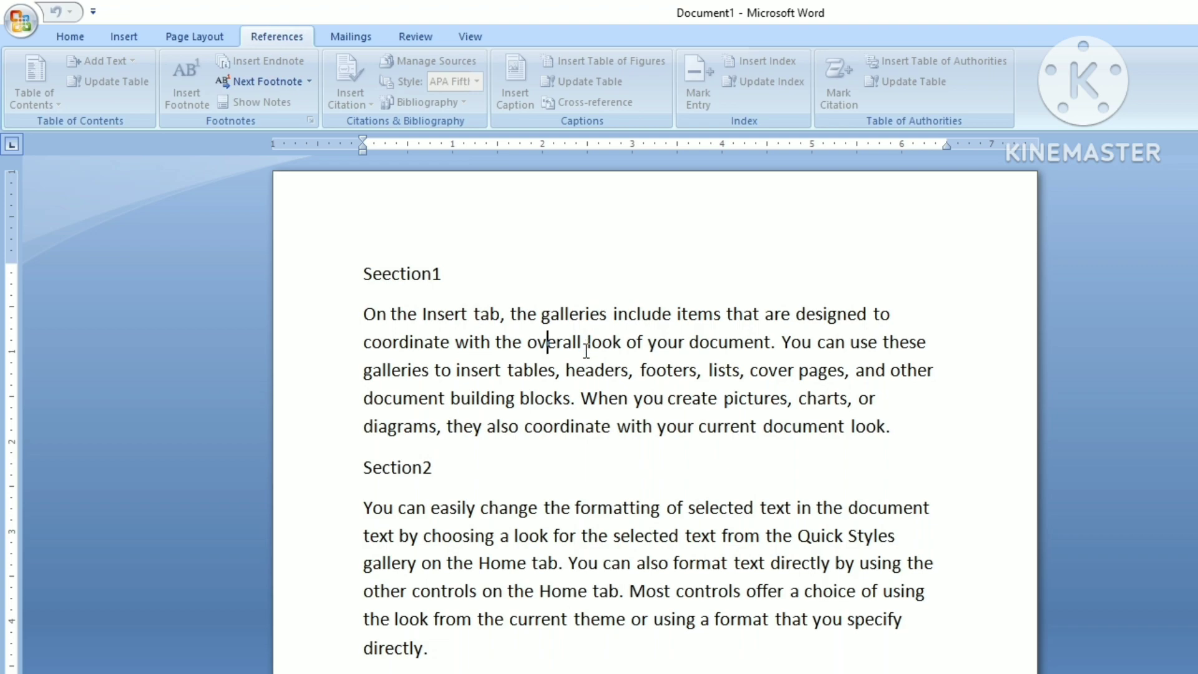
Step: Test editing on the locked text, then enter the password to remove protection
{"action": "right_click", "coordinate": [561, 347]}
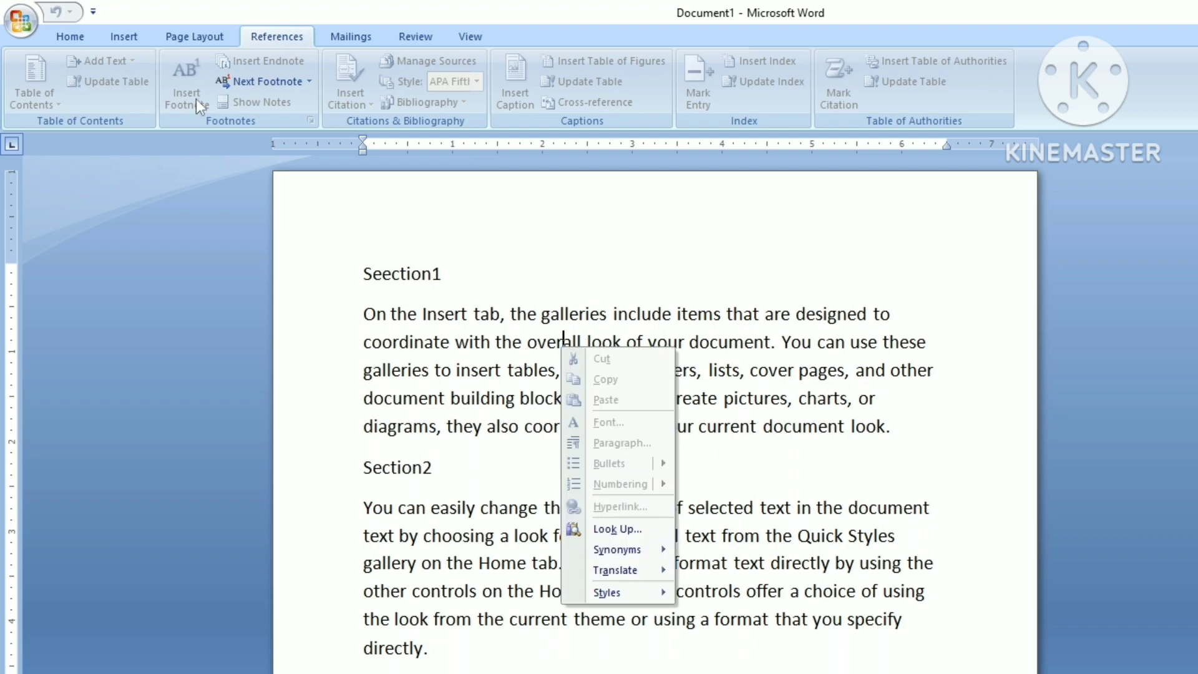
{"action": "left_click", "coordinate": [159, 91]}
{"action": "left_click_drag", "start_coordinate": [761, 426], "coordinate": [719, 398]}
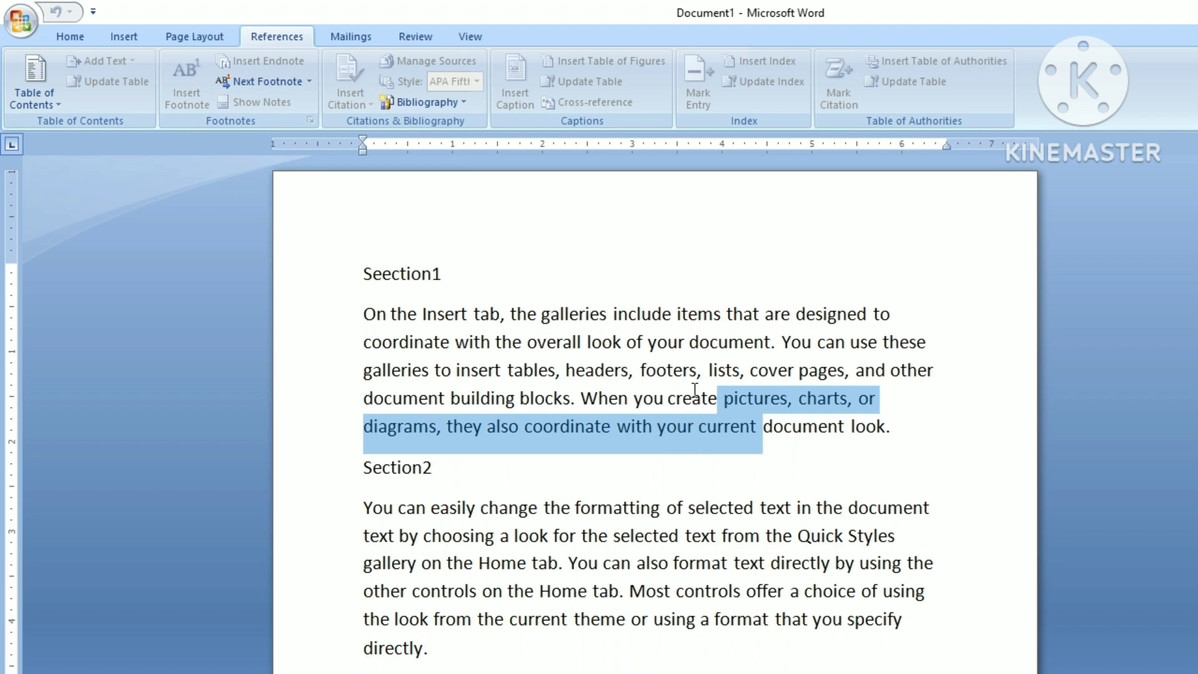
{"action": "left_click", "coordinate": [646, 371]}
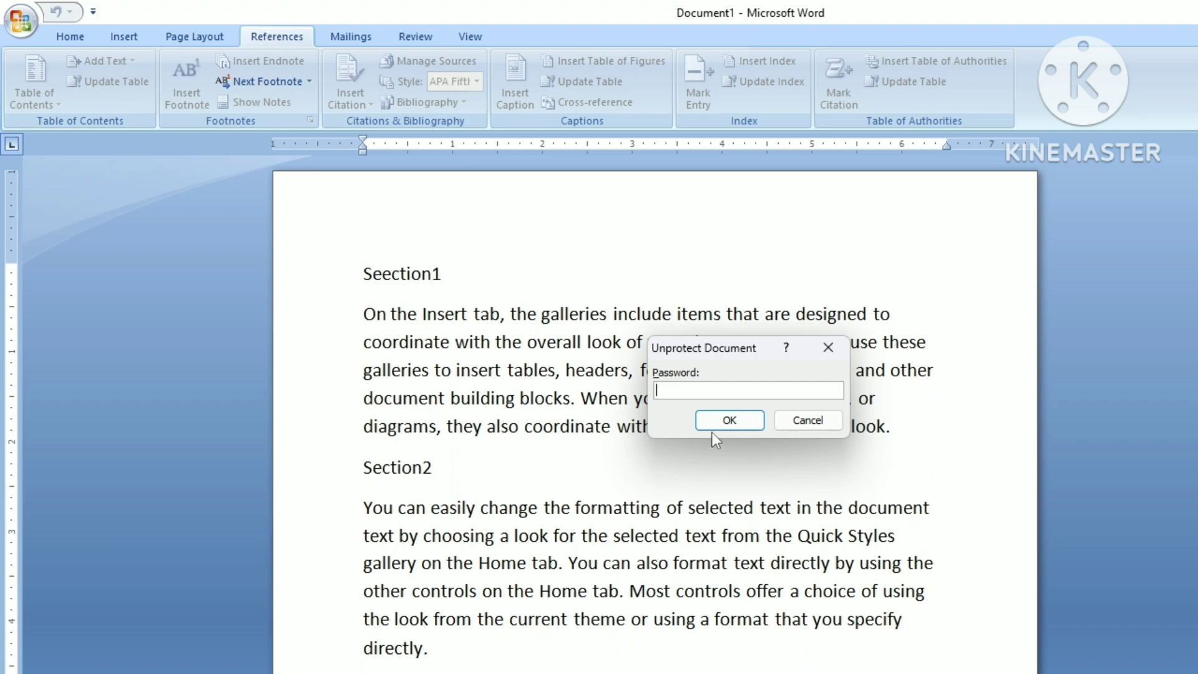
{"action": "type", "text": "1234"}
Step: Confirm unprotection and type 'hghgfh' into the word footers
{"action": "left_click", "coordinate": [710, 421]}
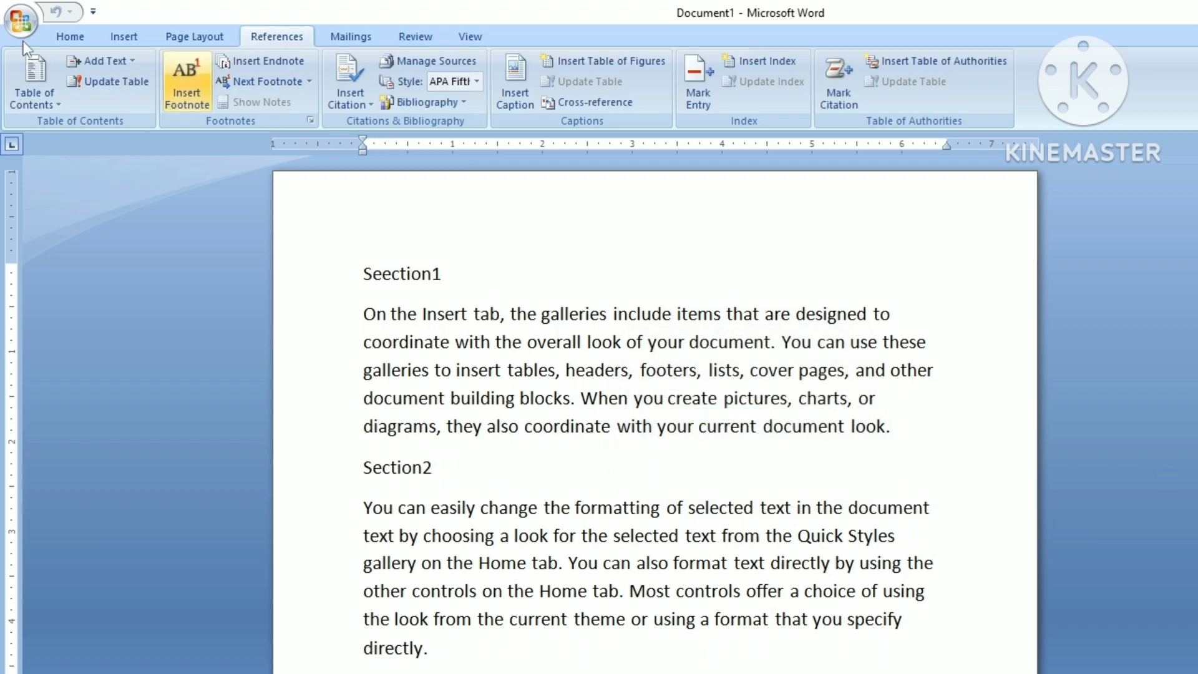
{"action": "left_click", "coordinate": [72, 39]}
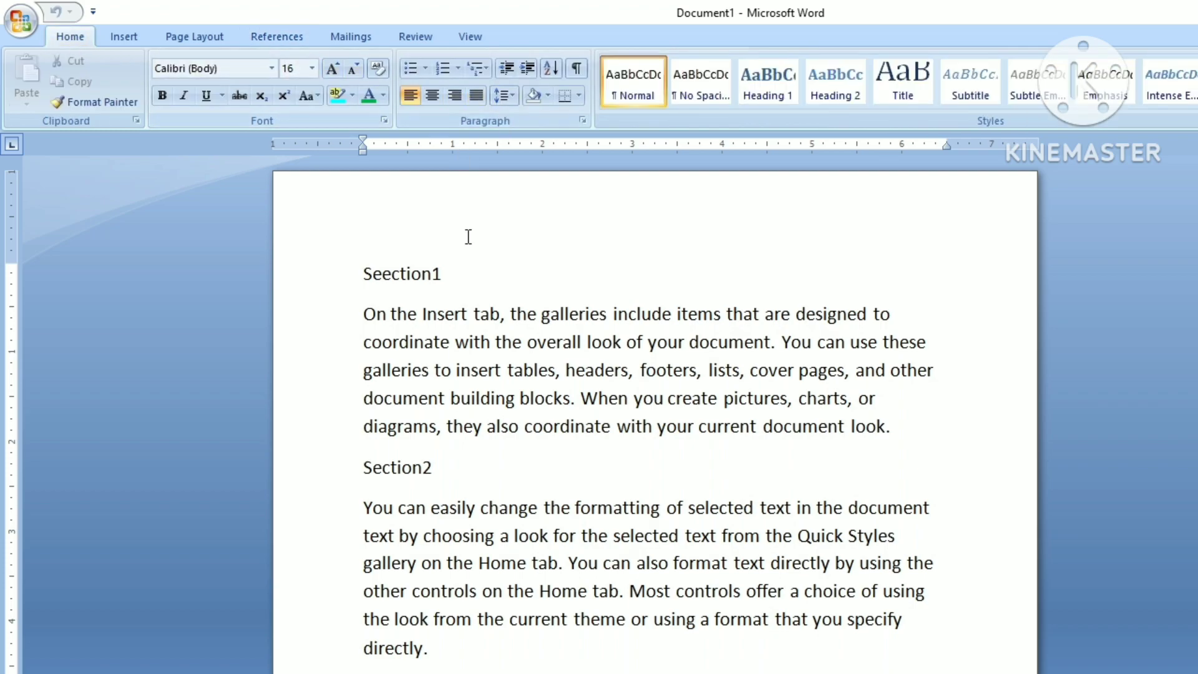
{"action": "left_click", "coordinate": [646, 370]}
{"action": "type", "text": "hghgfh"}
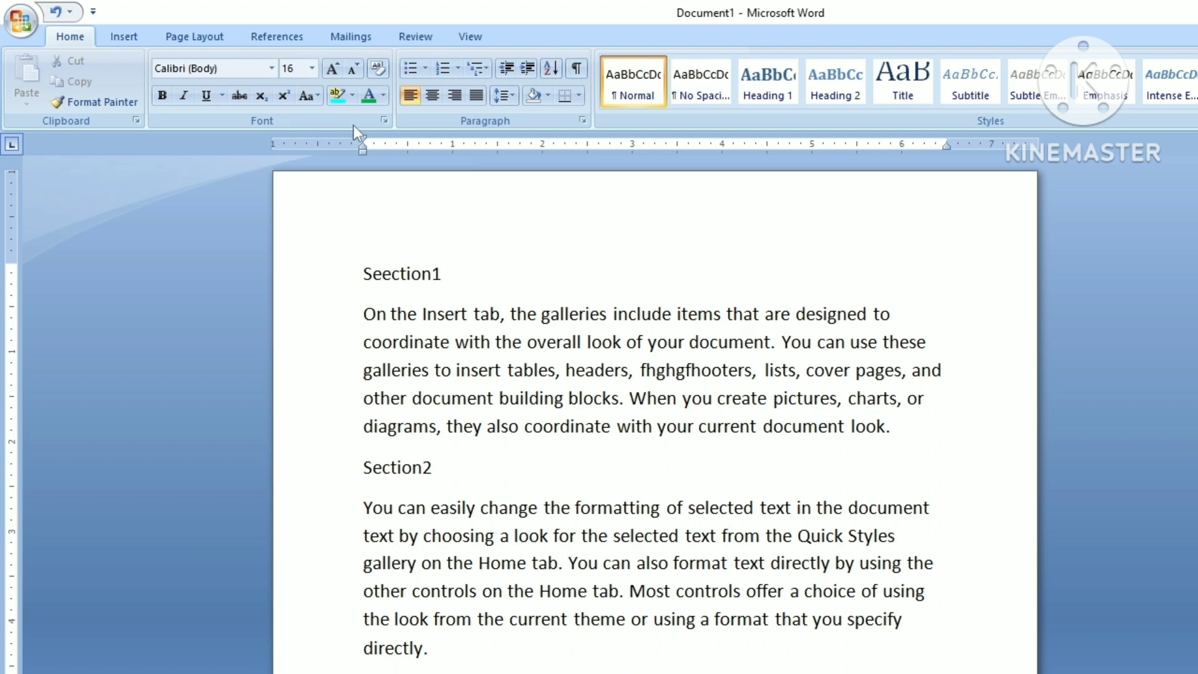
Step: Colour 'the overall look' green and delete Section2 text from 'the selected text' to 'format text'
{"action": "left_click_drag", "start_coordinate": [495, 342], "coordinate": [624, 341]}
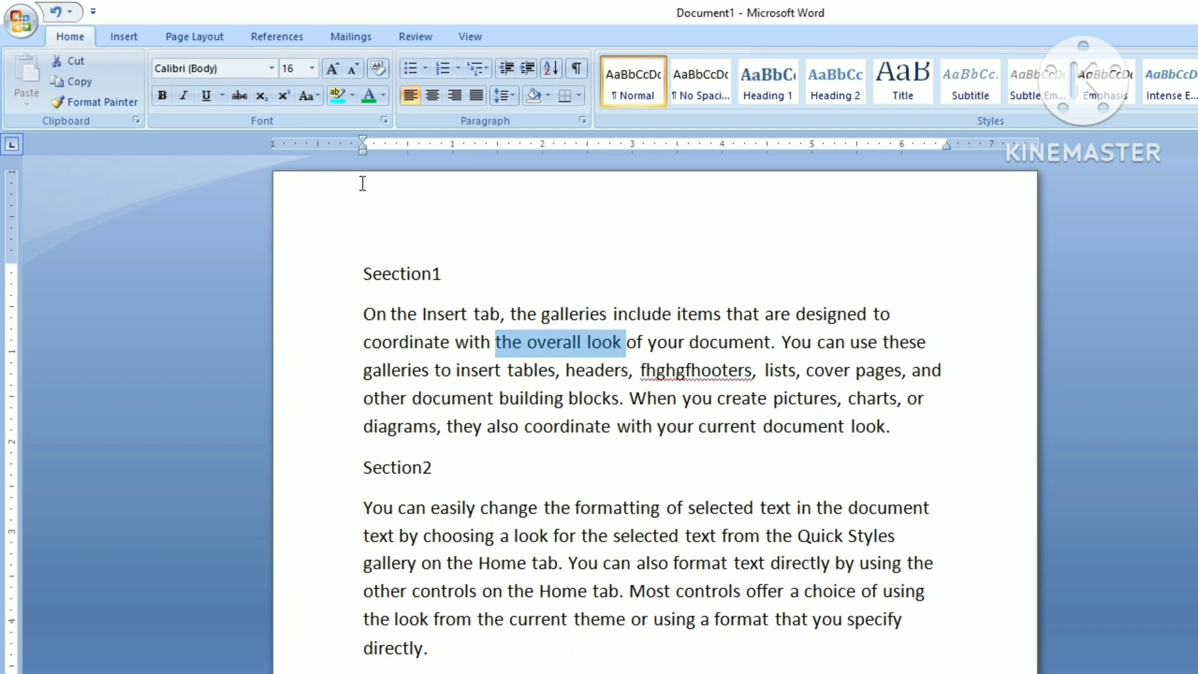
{"action": "left_click", "coordinate": [369, 103]}
{"action": "left_click", "coordinate": [608, 535]}
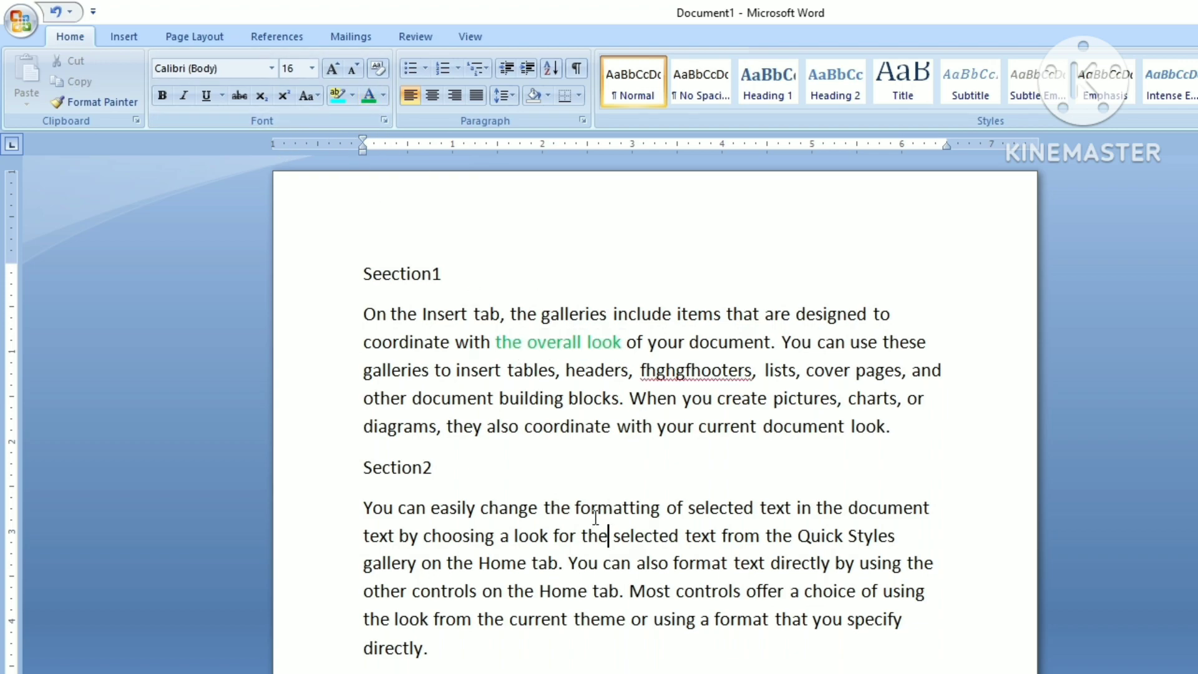
{"action": "left_click_drag", "start_coordinate": [583, 535], "coordinate": [767, 563]}
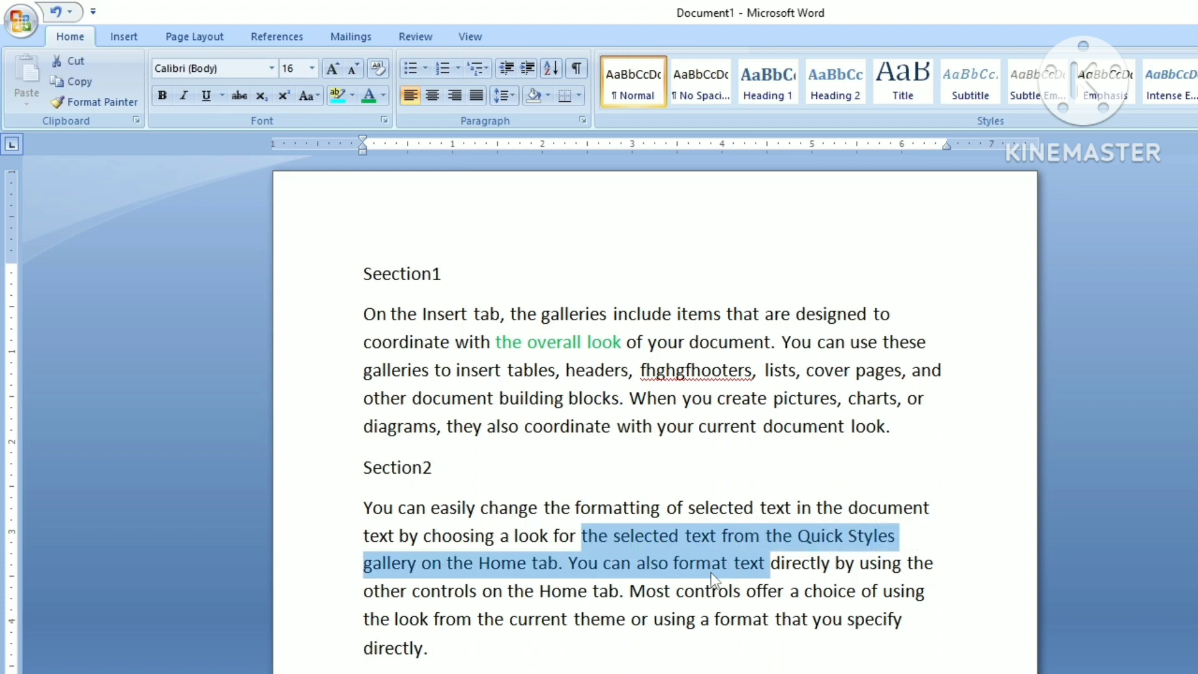
{"action": "key", "text": "Delete"}
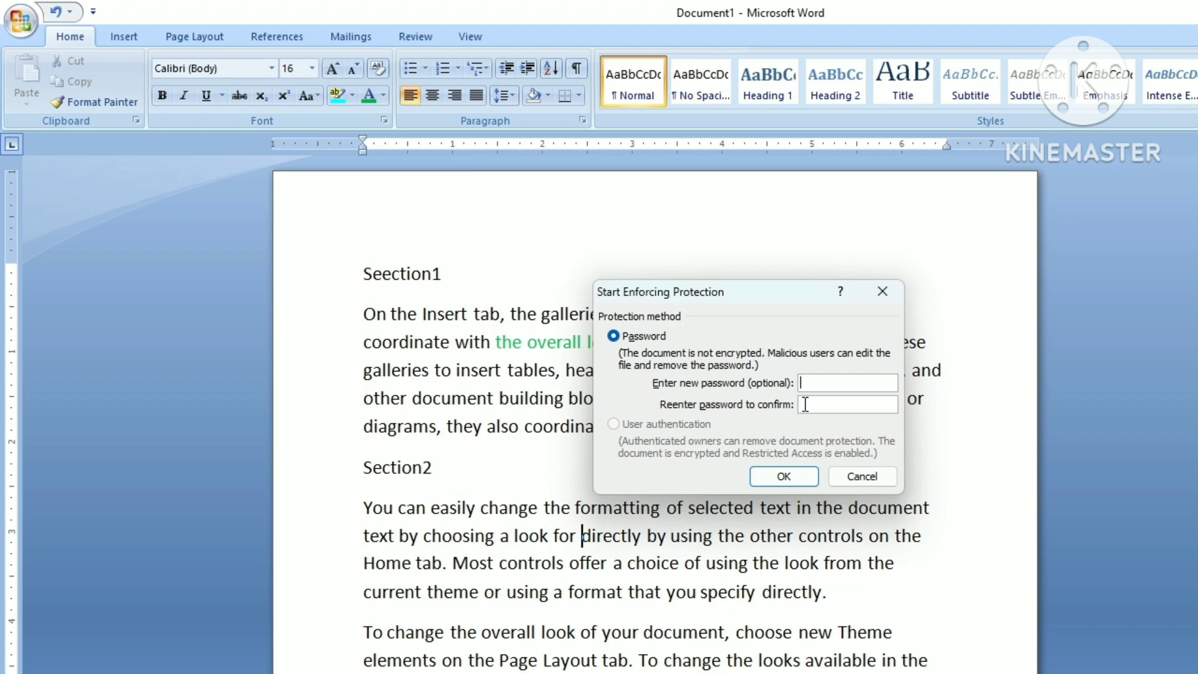
Step: Enforce protection with a new password and check that Insert commands are locked
{"action": "type", "text": "123123"}
{"action": "left_click", "coordinate": [783, 478]}
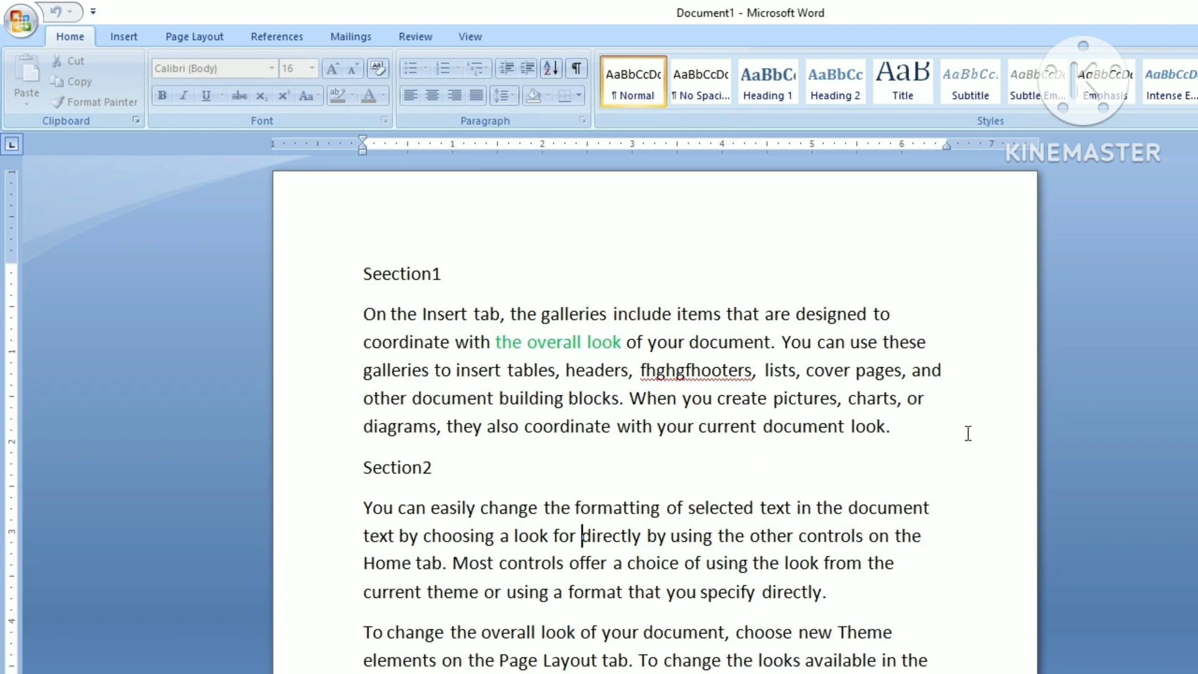
{"action": "left_click", "coordinate": [123, 36]}
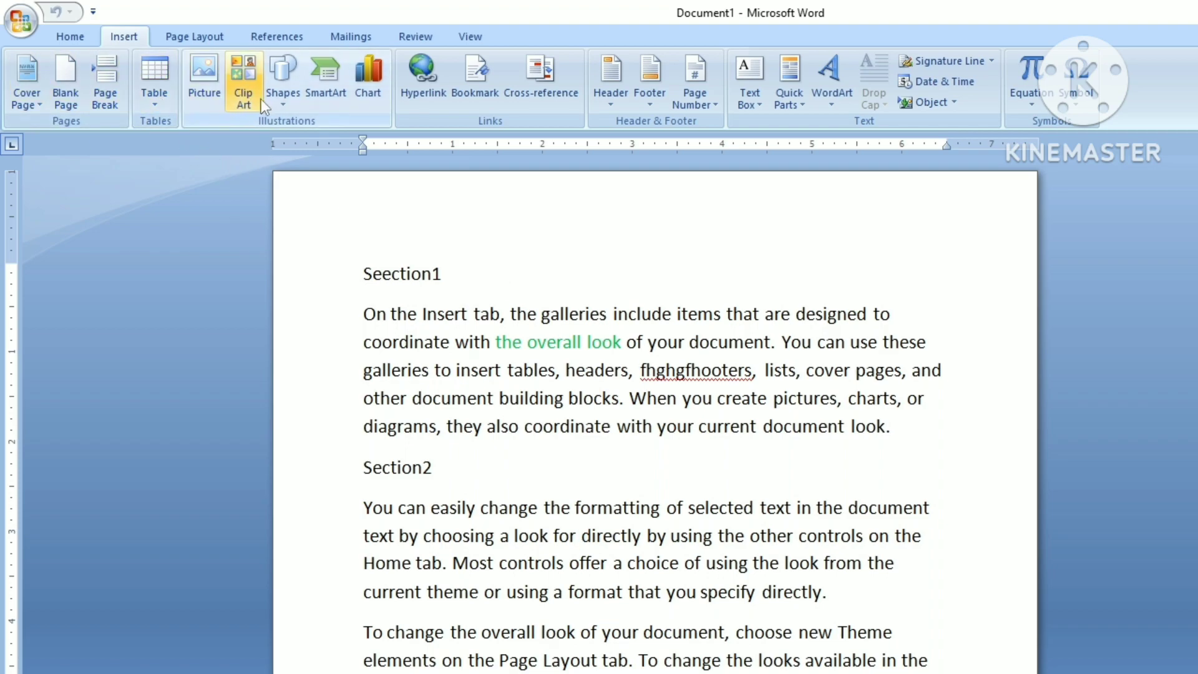
Step: Confirm the Home, Insert, Page Layout, References, Mailings, Review and View commands are greyed out
{"action": "left_click", "coordinate": [67, 35]}
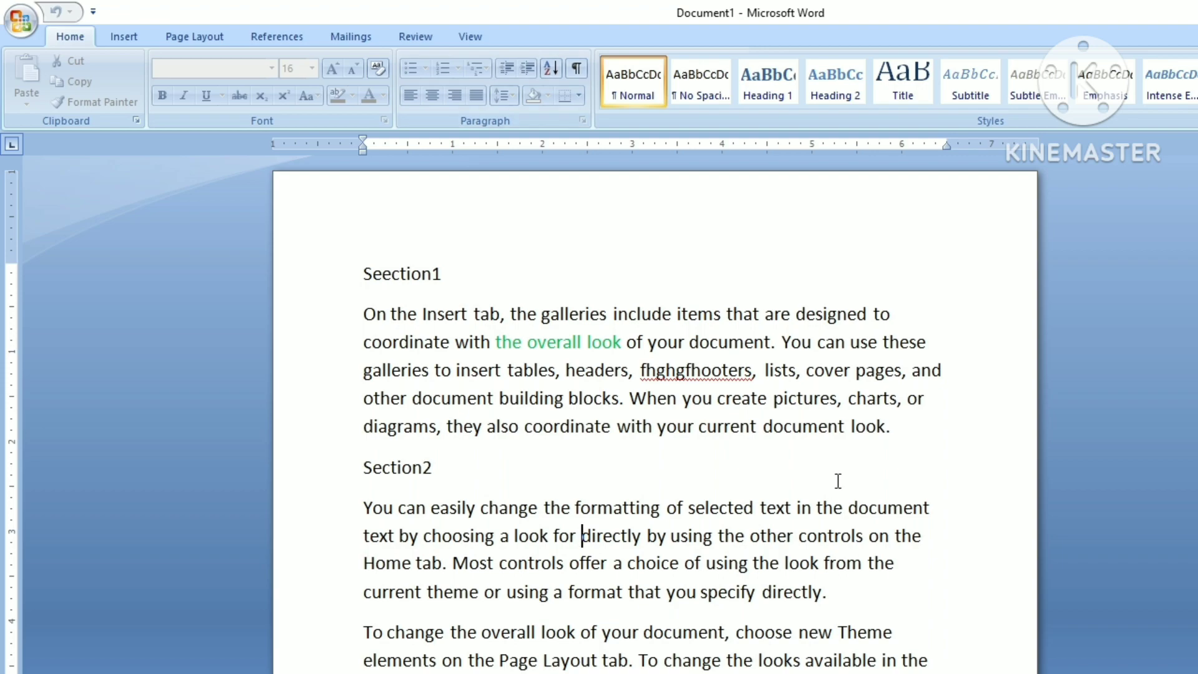
{"action": "left_click", "coordinate": [111, 36]}
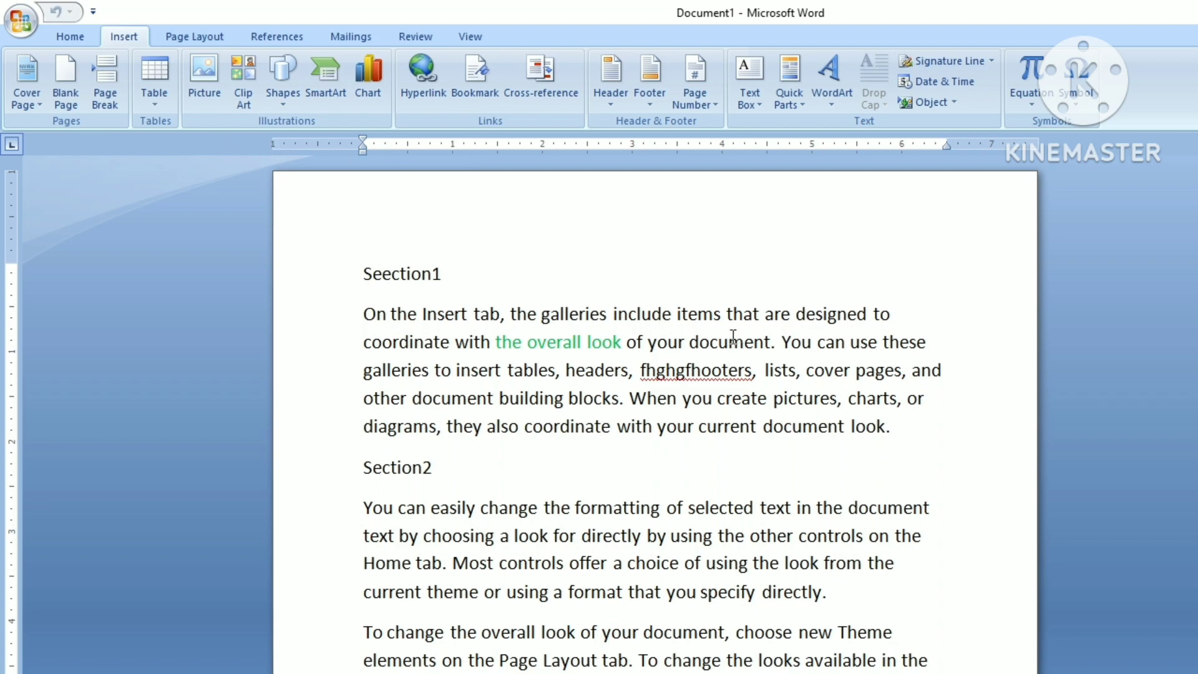
{"action": "left_click", "coordinate": [193, 36]}
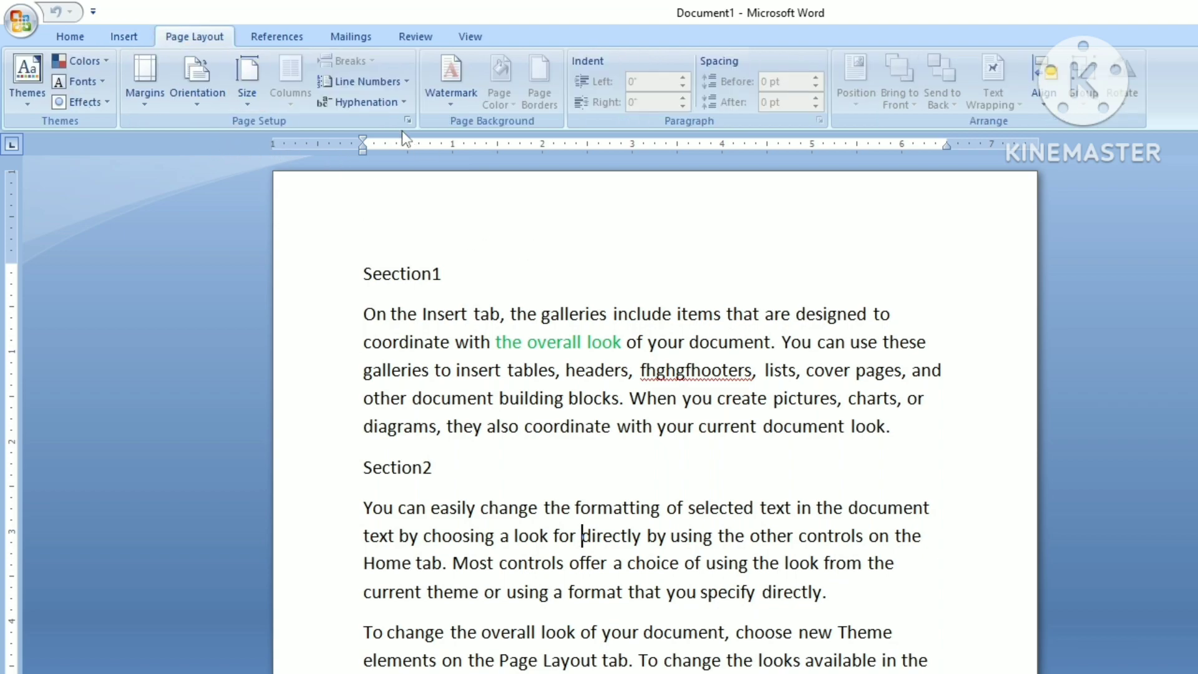
{"action": "left_click", "coordinate": [303, 39]}
{"action": "left_click", "coordinate": [350, 38]}
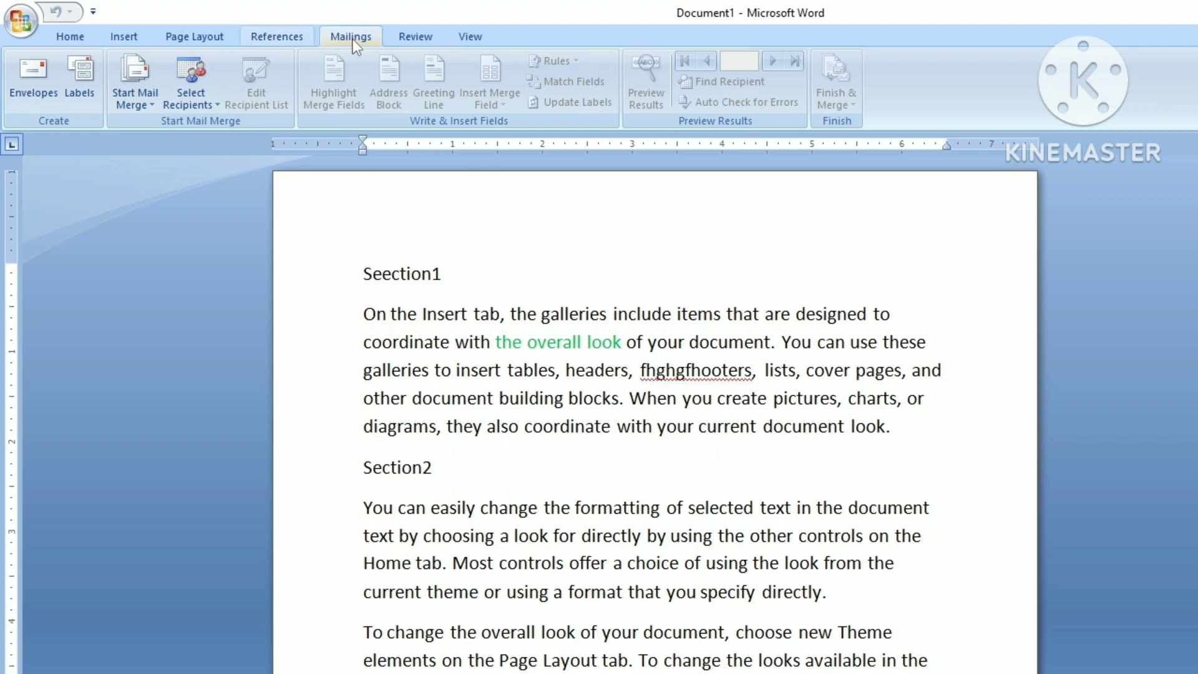
{"action": "left_click", "coordinate": [417, 40]}
{"action": "left_click", "coordinate": [464, 38]}
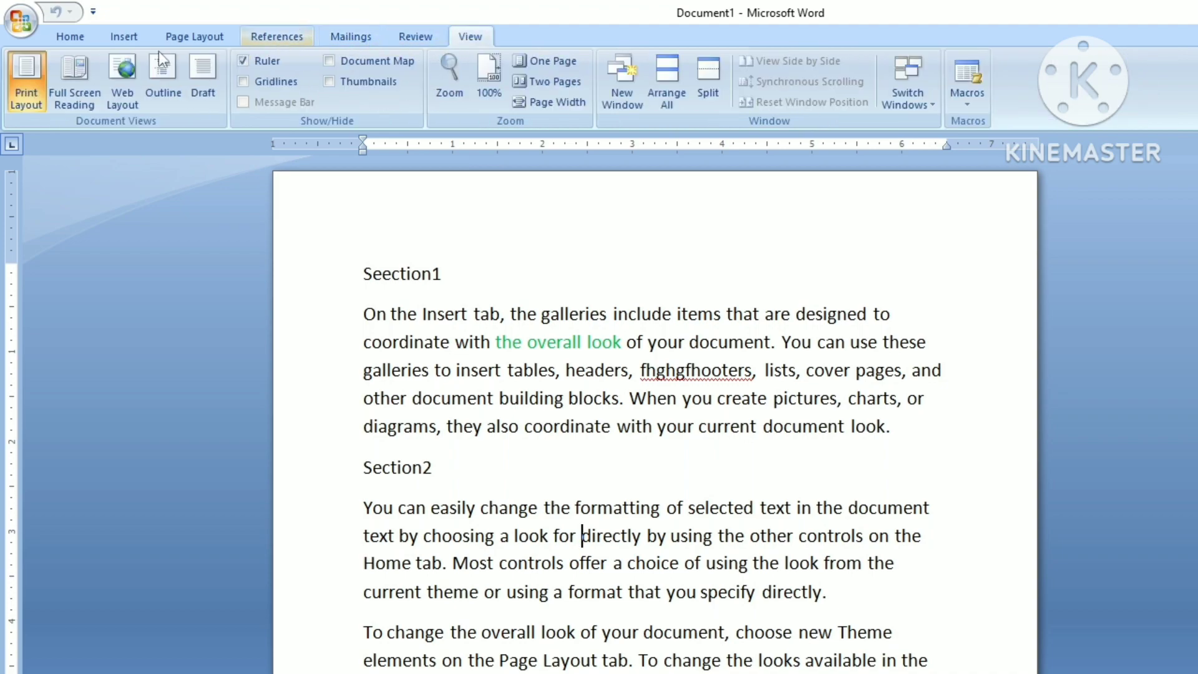
{"action": "left_click", "coordinate": [119, 36]}
{"action": "left_click", "coordinate": [75, 35]}
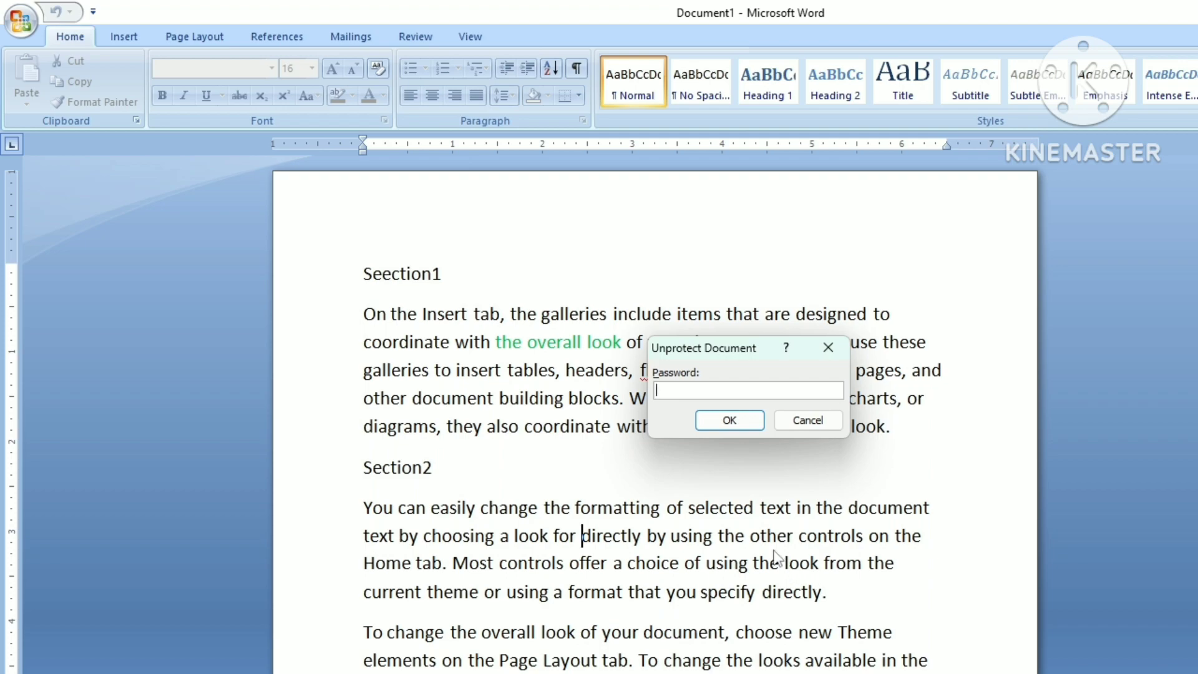
Step: Unprotect the document with its password and bring up the Review commands
{"action": "type", "text": "123"}
{"action": "left_click", "coordinate": [729, 420]}
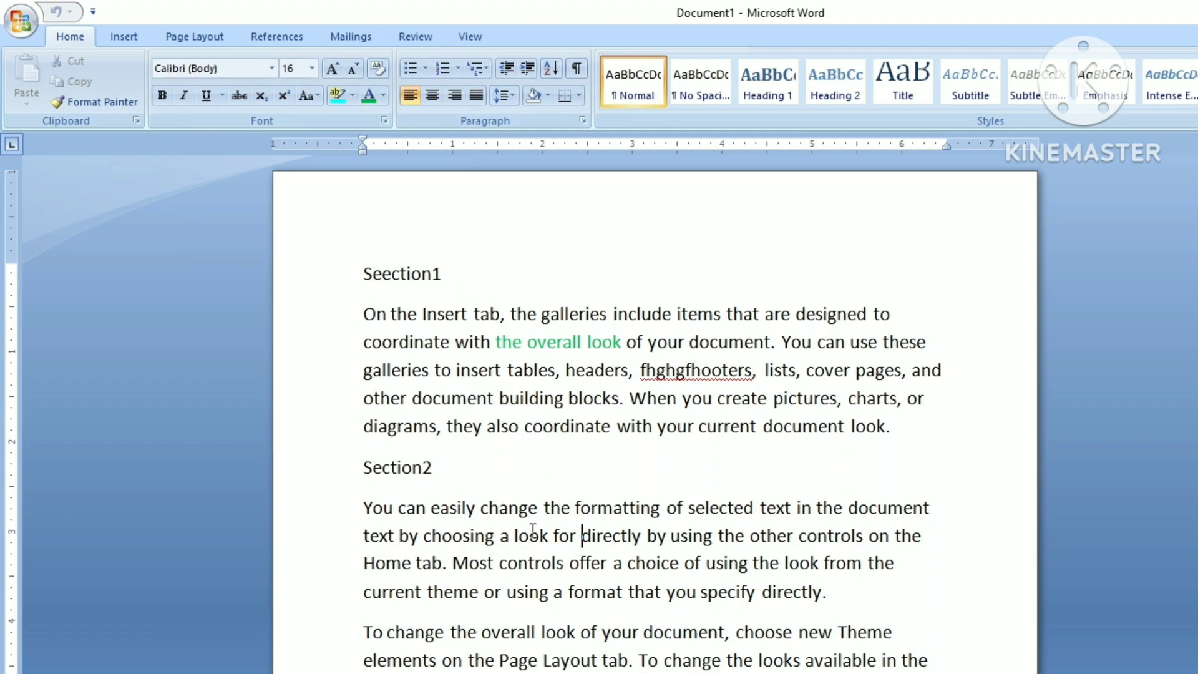
{"action": "left_click", "coordinate": [414, 35]}
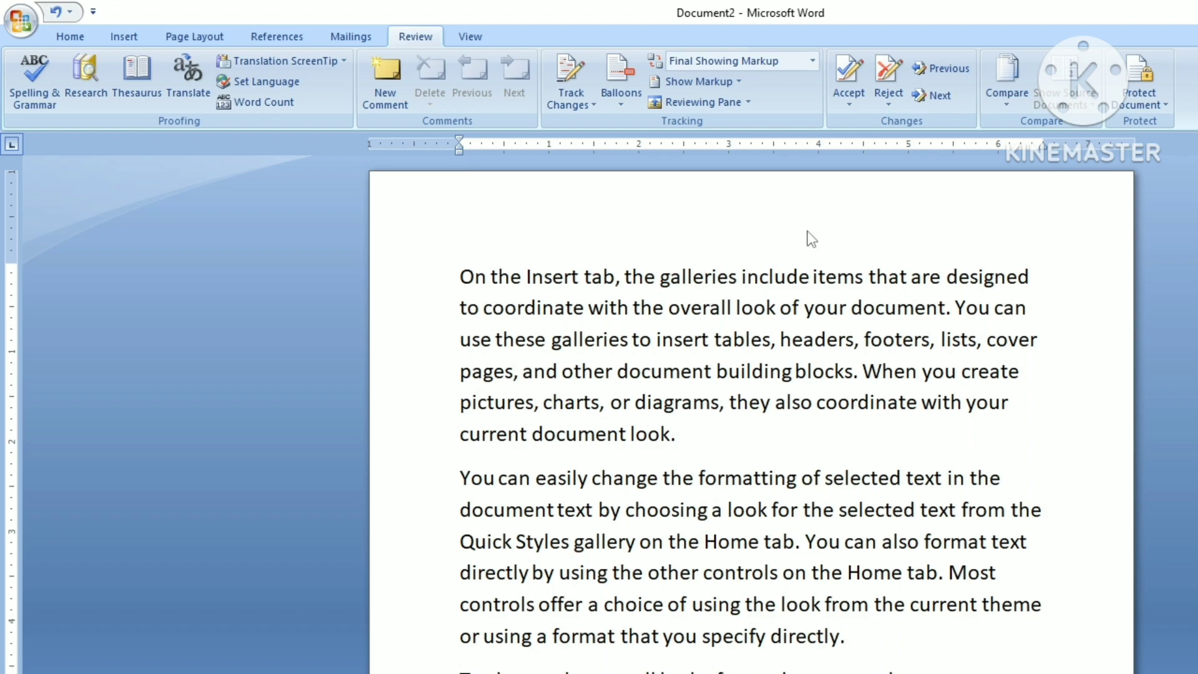
Step: Save Document2 with Ctrl+S to the Desktop under the file name 'orignal'
{"action": "key", "text": "ctrl+s"}
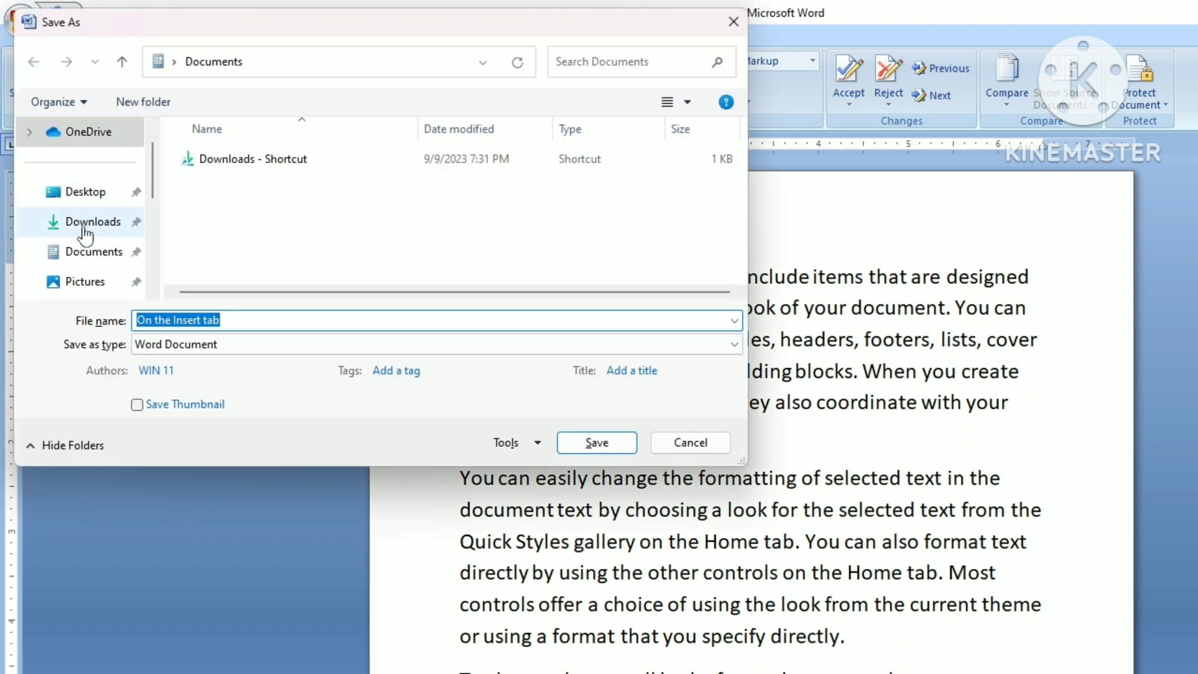
{"action": "left_click", "coordinate": [85, 192]}
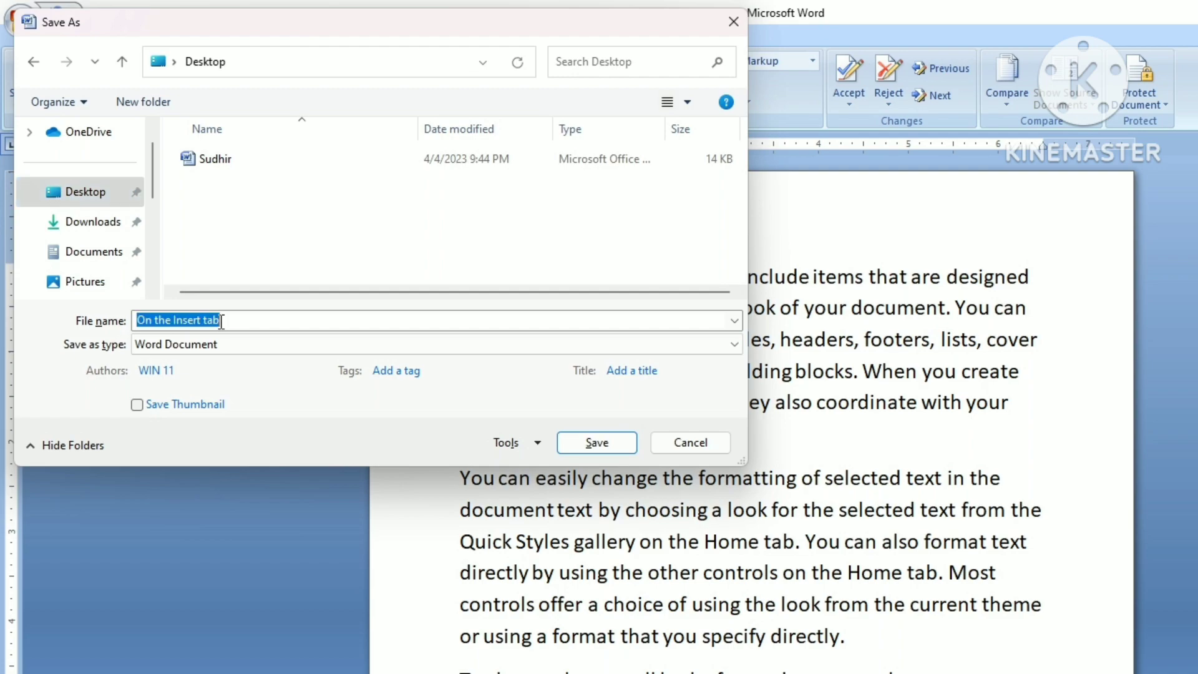
{"action": "key", "text": "BackSpace"}
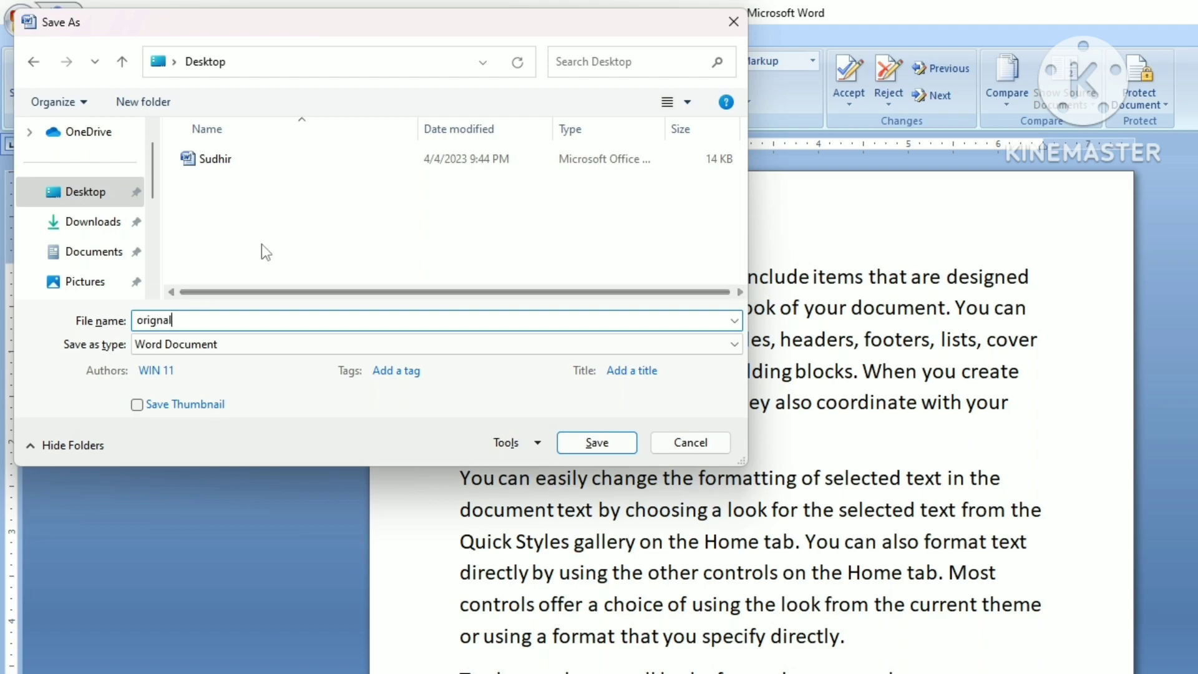
{"action": "left_click", "coordinate": [594, 443]}
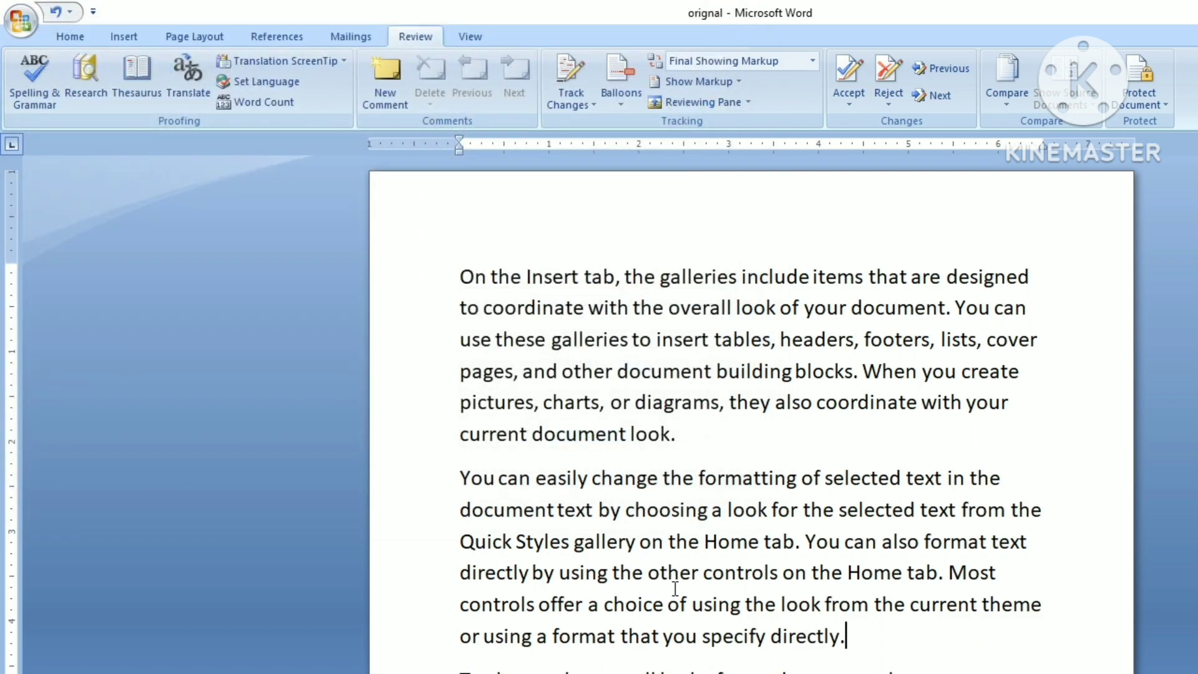
Step: Select and delete the third paragraph, beginning 'To change the overall look'
{"action": "scroll", "coordinate": [683, 583], "scroll_direction": "down", "scroll_amount": 1}
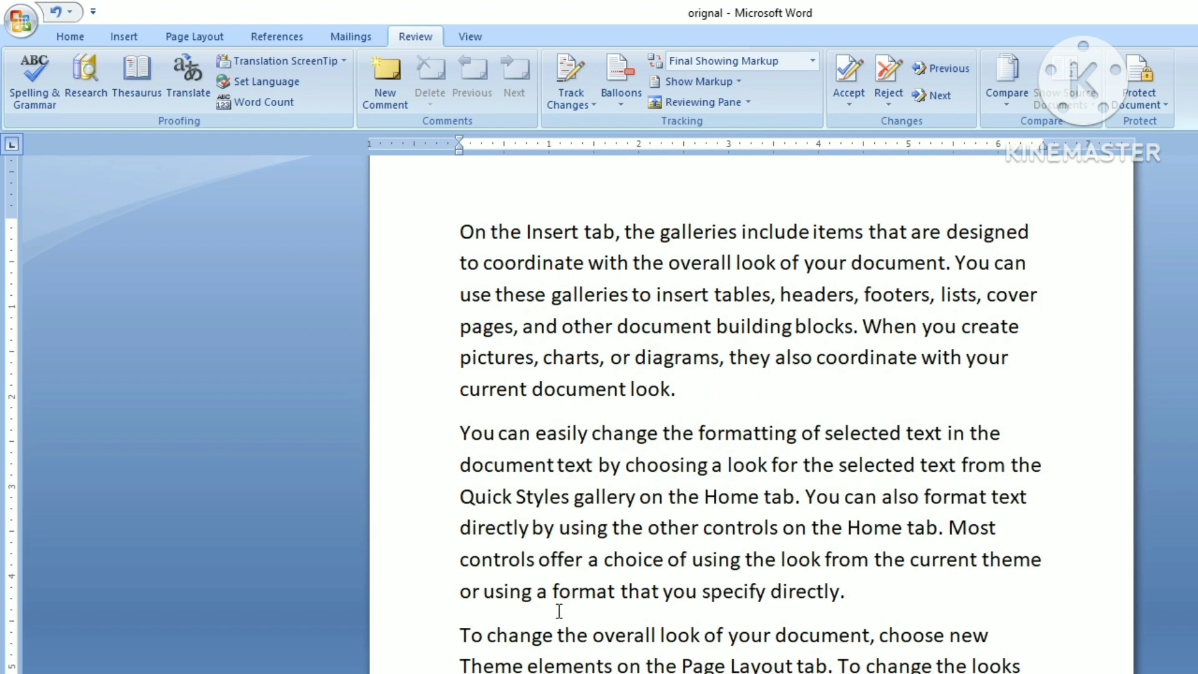
{"action": "left_click_drag", "start_coordinate": [460, 634], "coordinate": [1015, 672]}
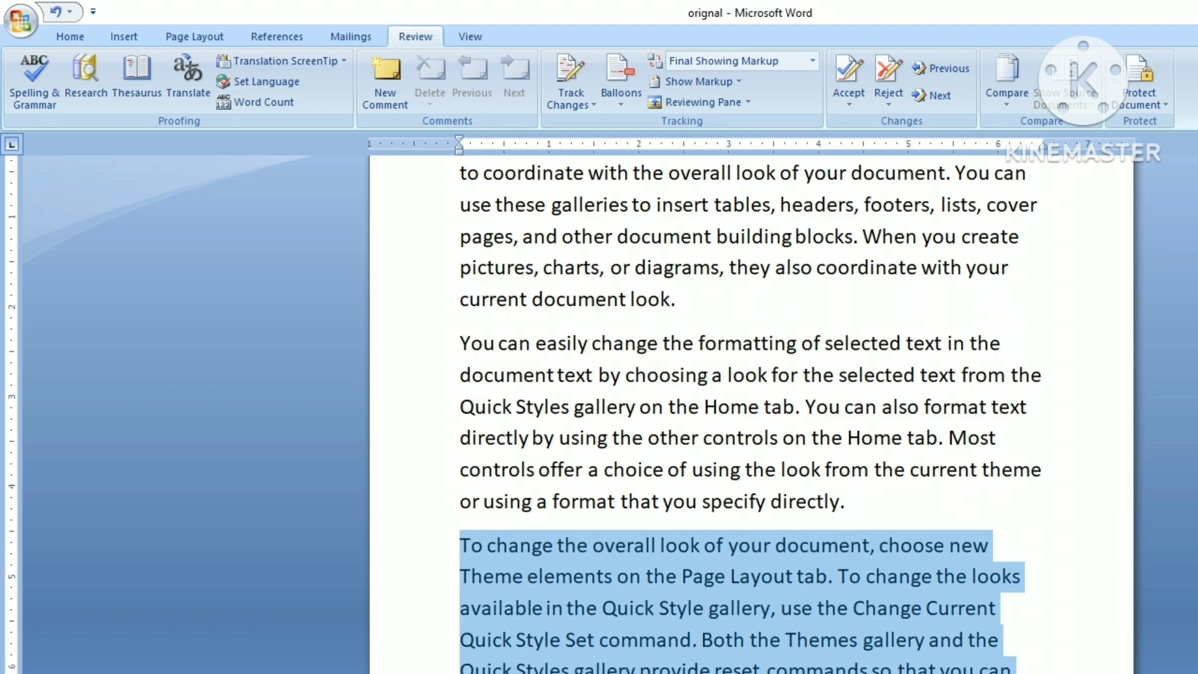
{"action": "key", "text": "Delete"}
{"action": "scroll", "coordinate": [775, 663], "scroll_direction": "up", "scroll_amount": 1}
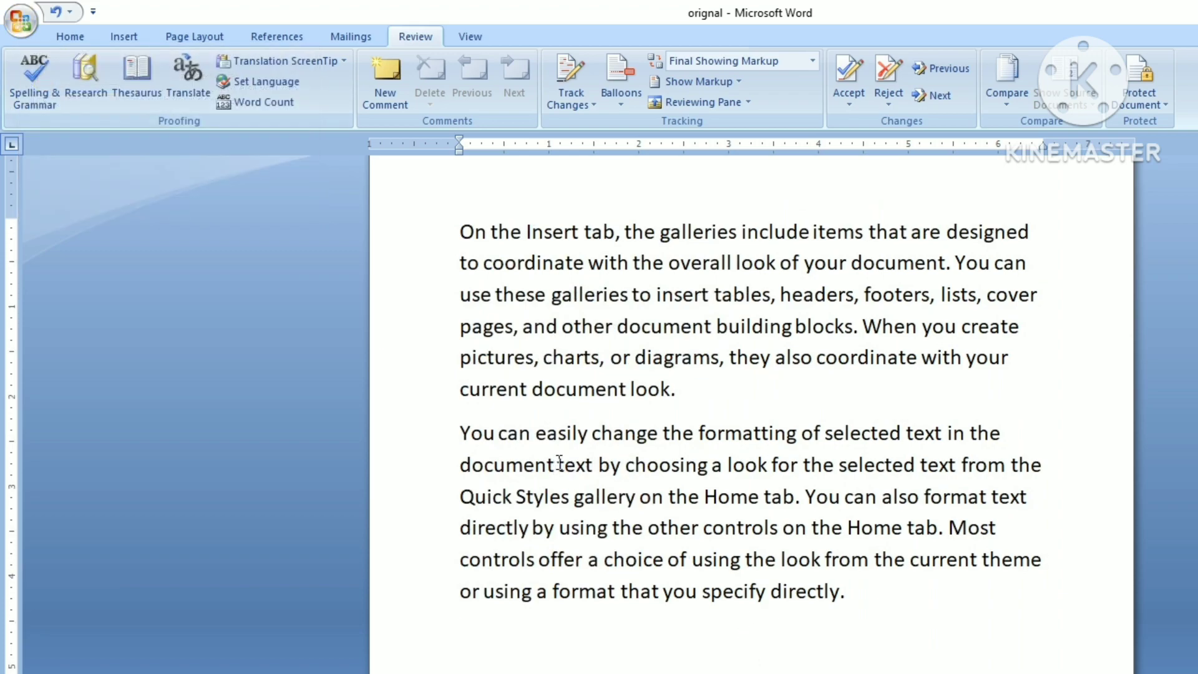
{"action": "key", "text": "F12"}
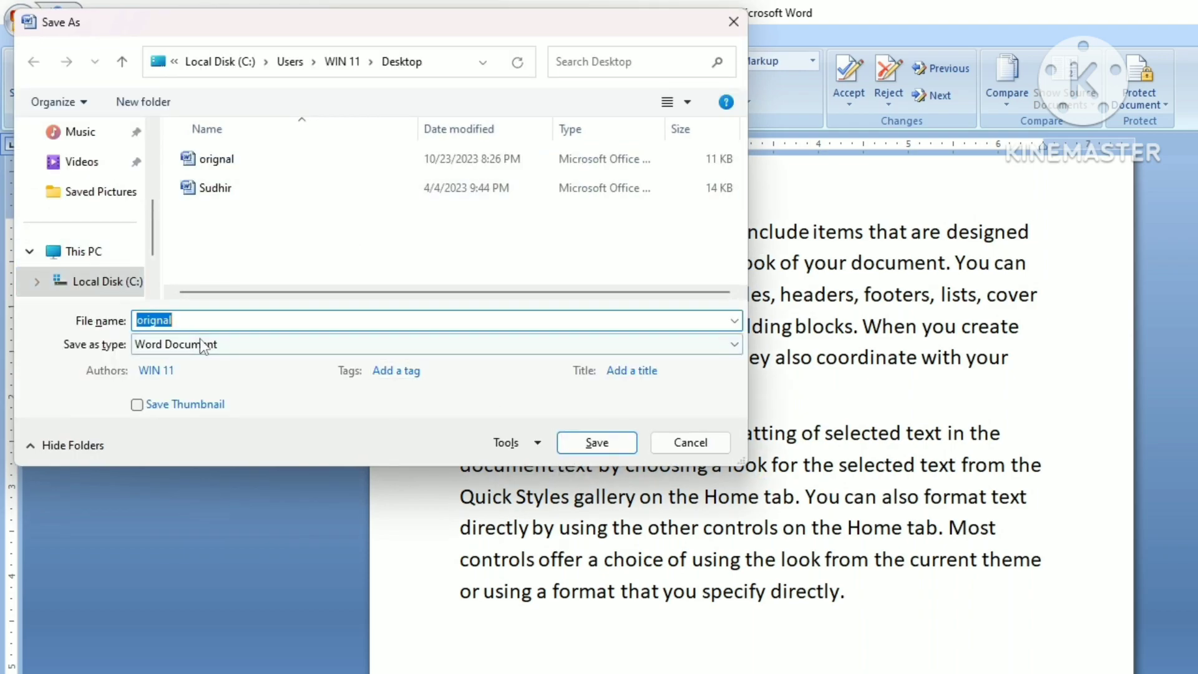
Step: Save the two-paragraph edited copy to the Desktop under the name 'file'
{"action": "key", "text": "BackSpace"}
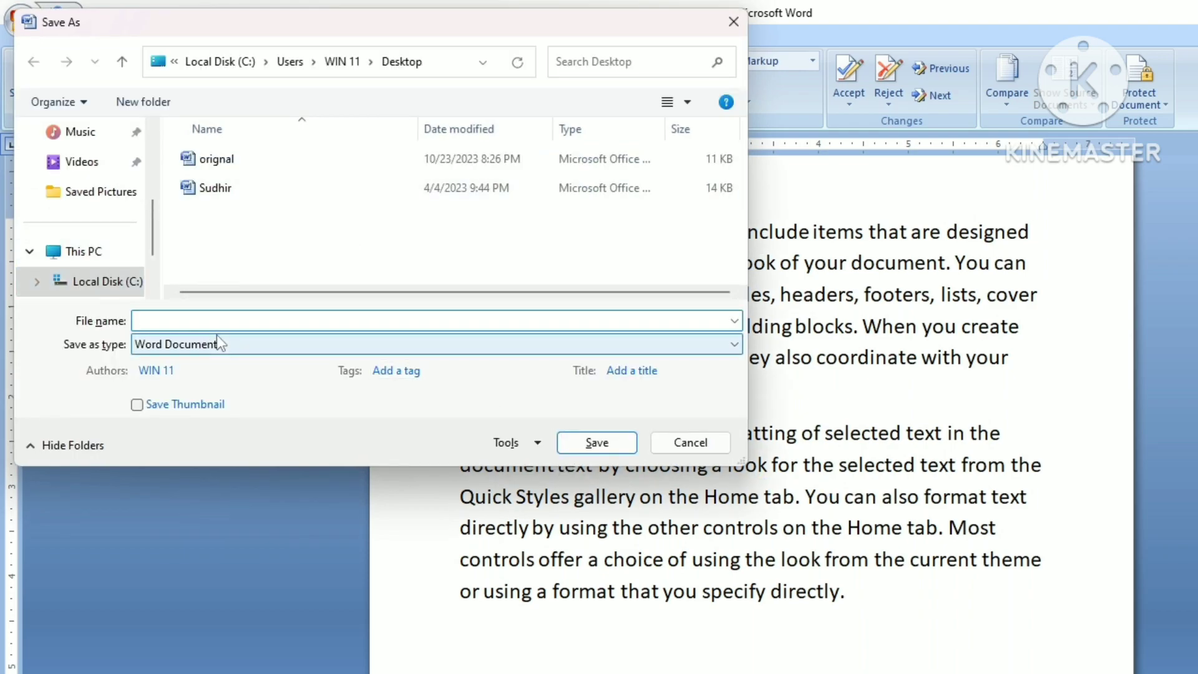
{"action": "scroll", "coordinate": [91, 214], "scroll_direction": "up", "scroll_amount": 3}
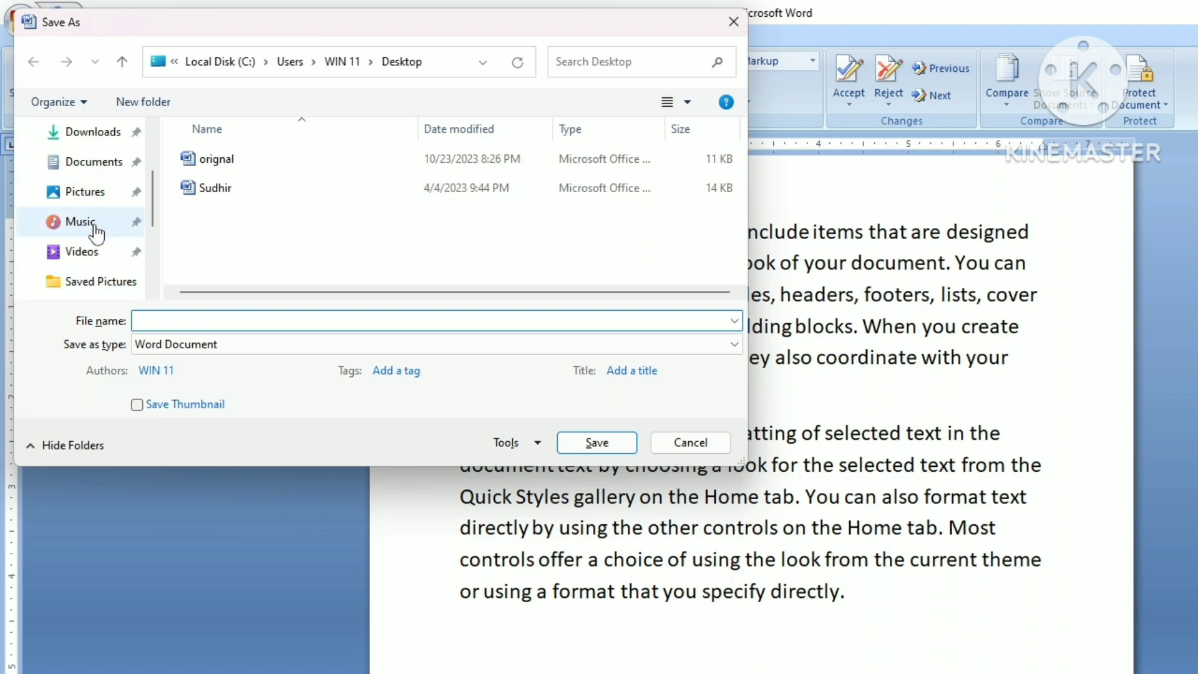
{"action": "scroll", "coordinate": [93, 215], "scroll_direction": "up", "scroll_amount": 3}
{"action": "left_click", "coordinate": [98, 202]}
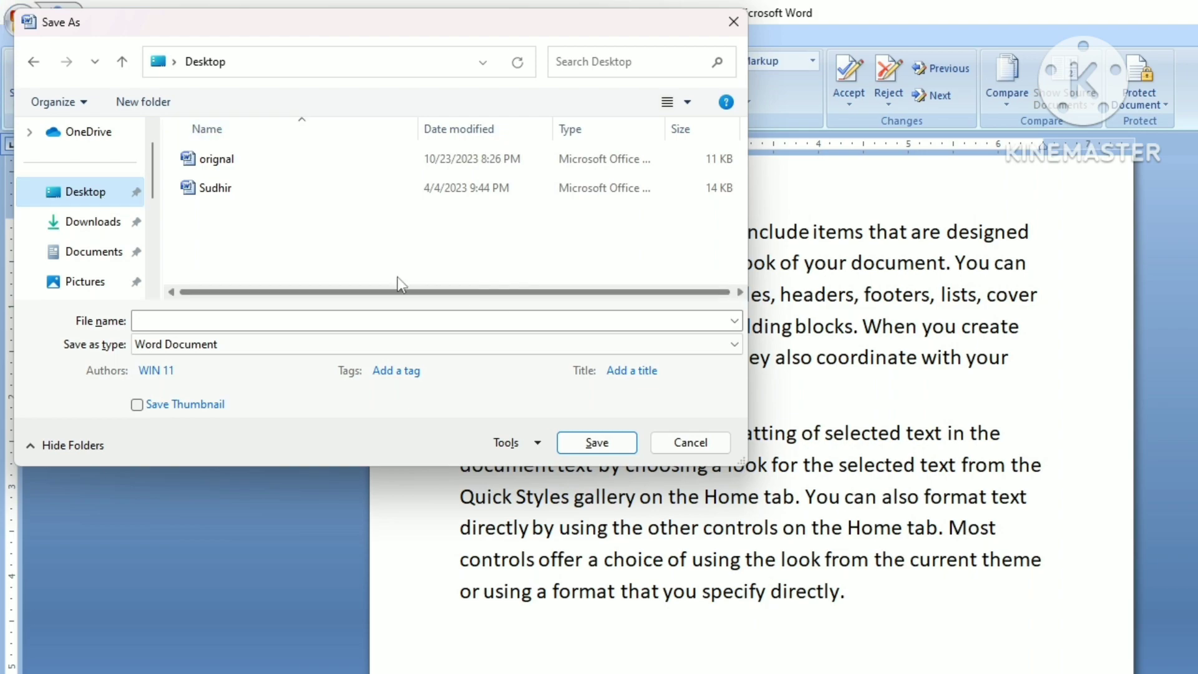
{"action": "left_click", "coordinate": [313, 321]}
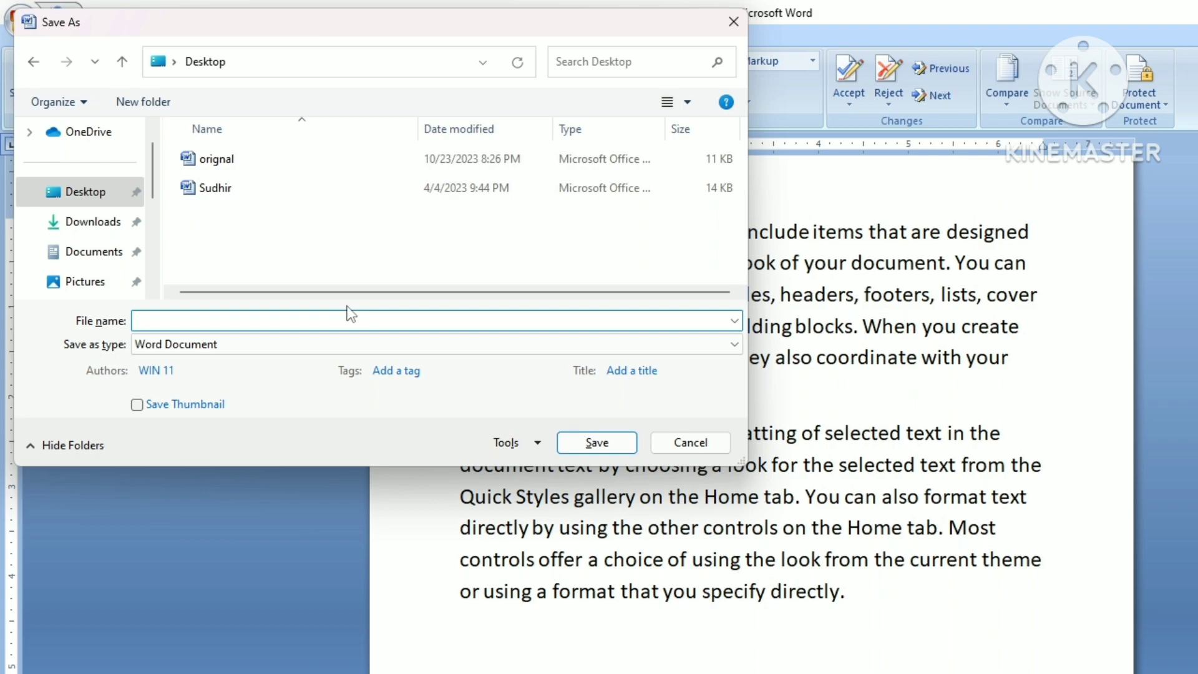
{"action": "type", "text": "file"}
{"action": "left_click", "coordinate": [599, 451]}
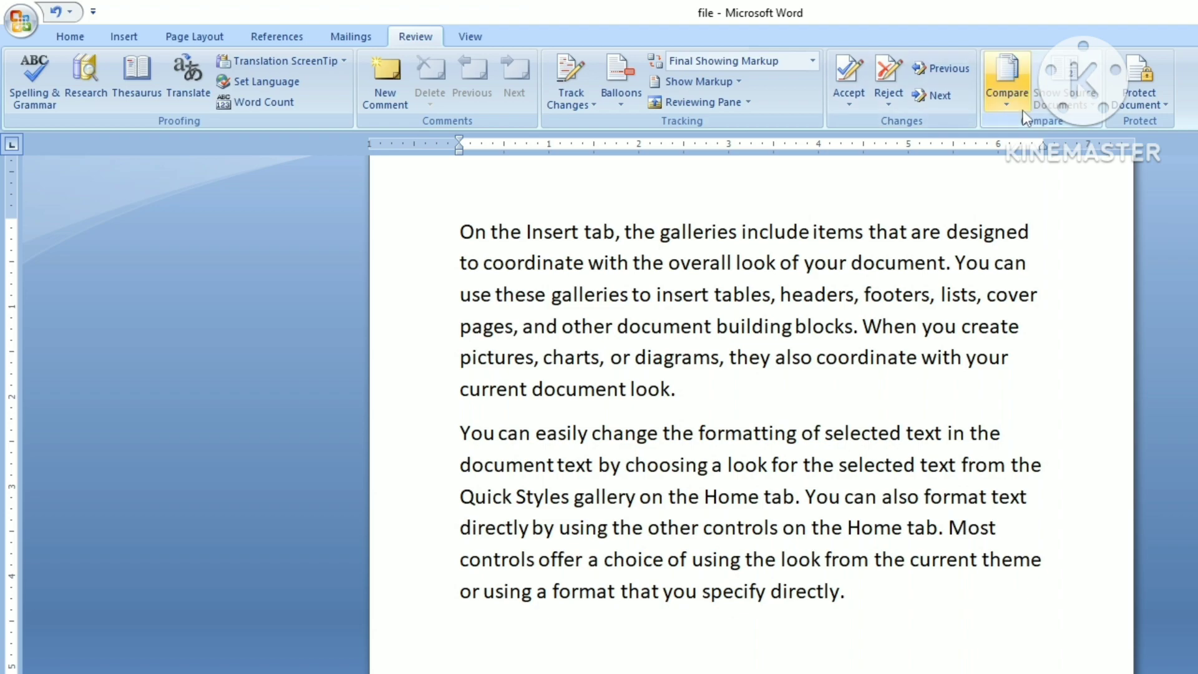
Step: Start Review > Compare and browse to the Desktop's 'orignal' as the original document
{"action": "left_click", "coordinate": [1008, 102]}
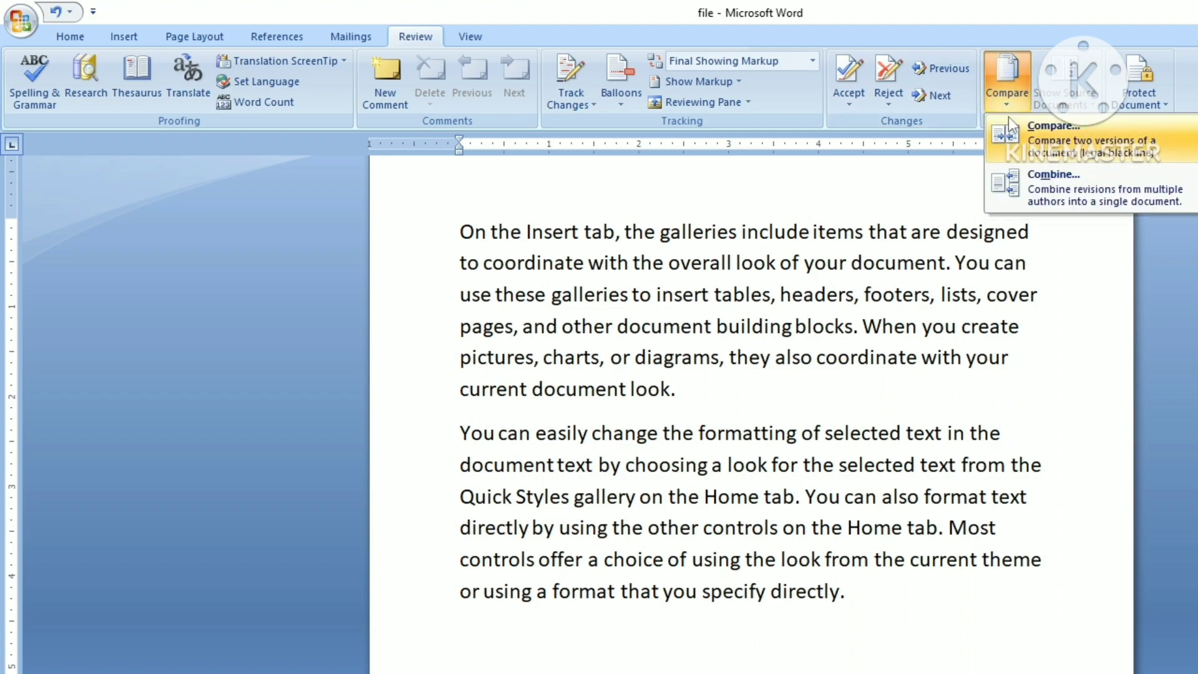
{"action": "left_click", "coordinate": [1053, 136]}
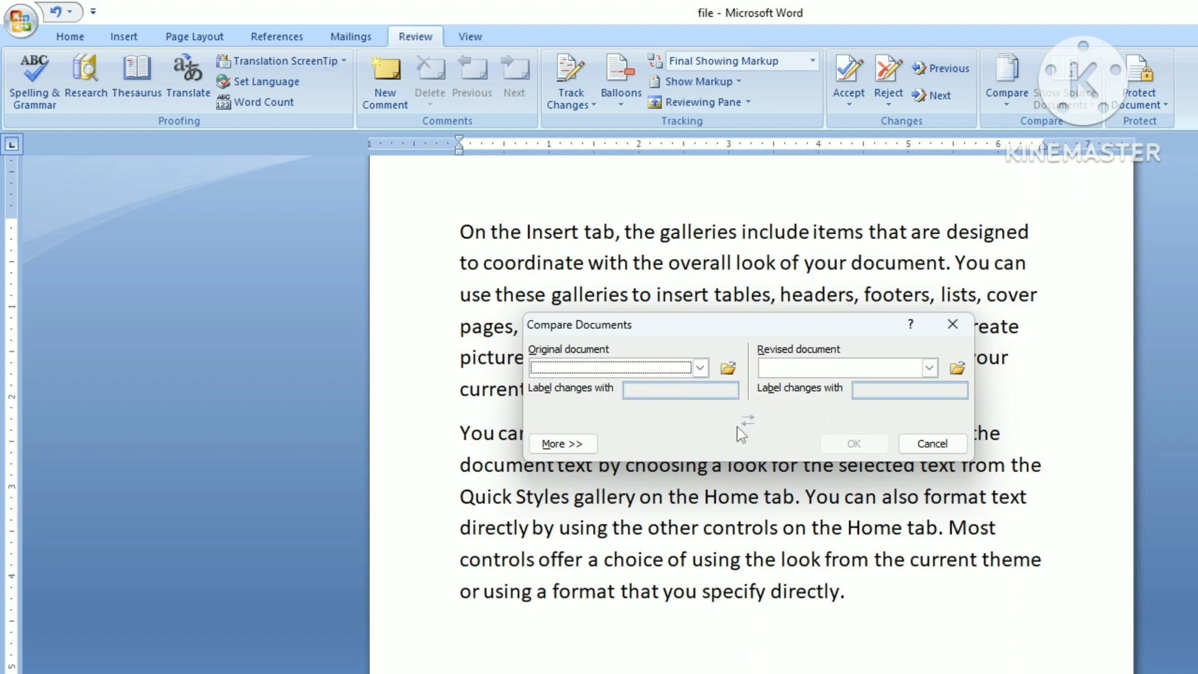
{"action": "left_click", "coordinate": [699, 366]}
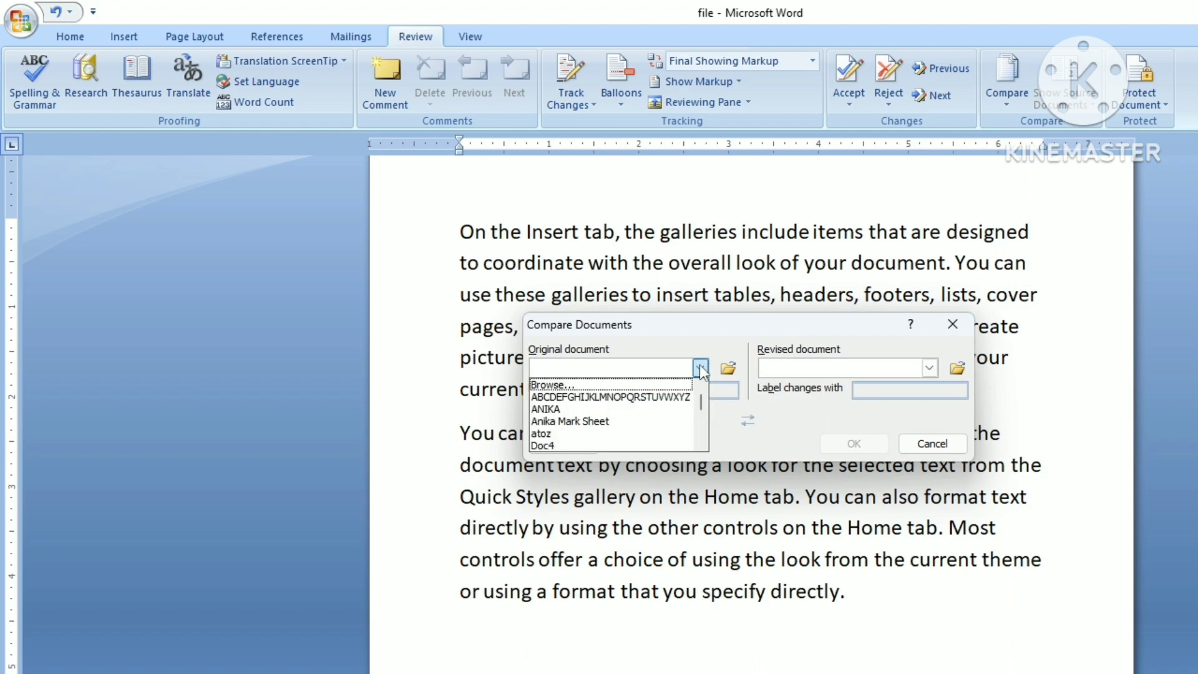
{"action": "left_click", "coordinate": [577, 385]}
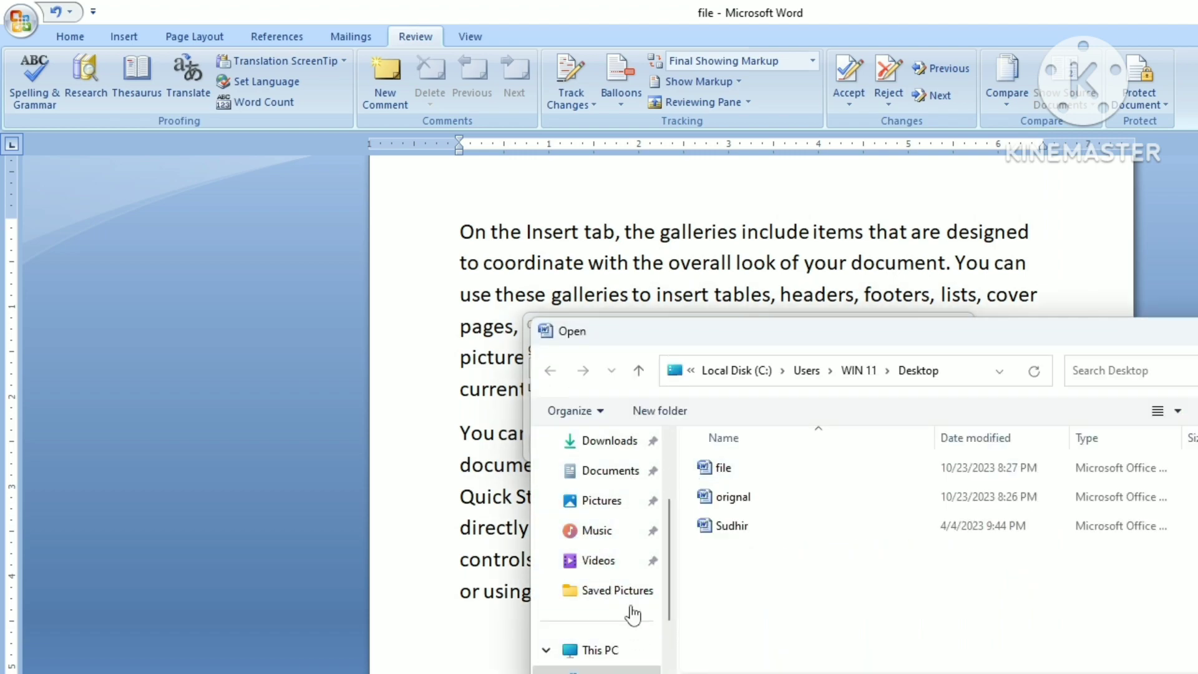
{"action": "scroll", "coordinate": [617, 471], "scroll_direction": "up", "scroll_amount": 3}
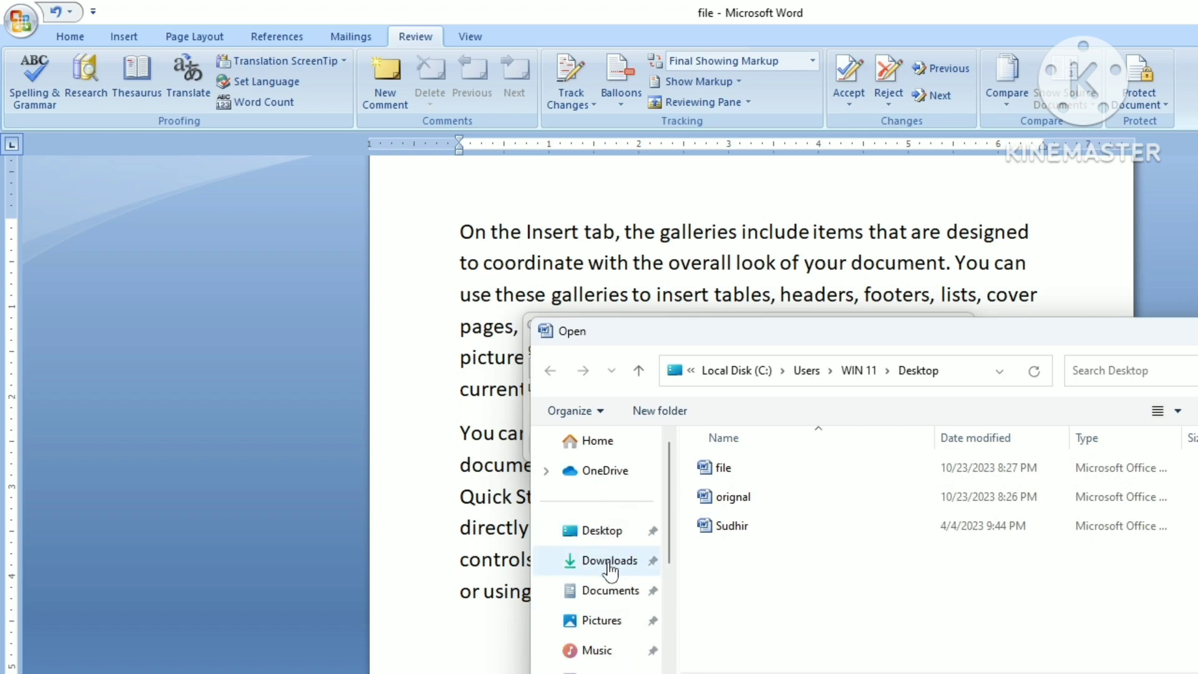
{"action": "left_click", "coordinate": [595, 535]}
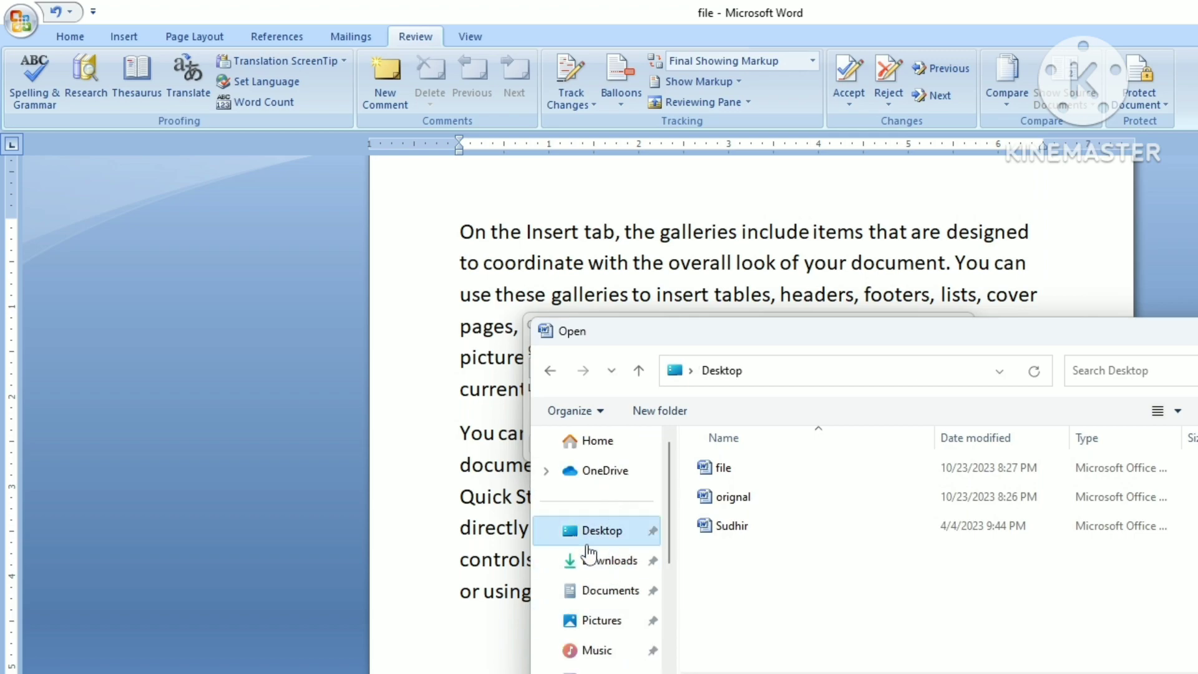
{"action": "left_click", "coordinate": [766, 495]}
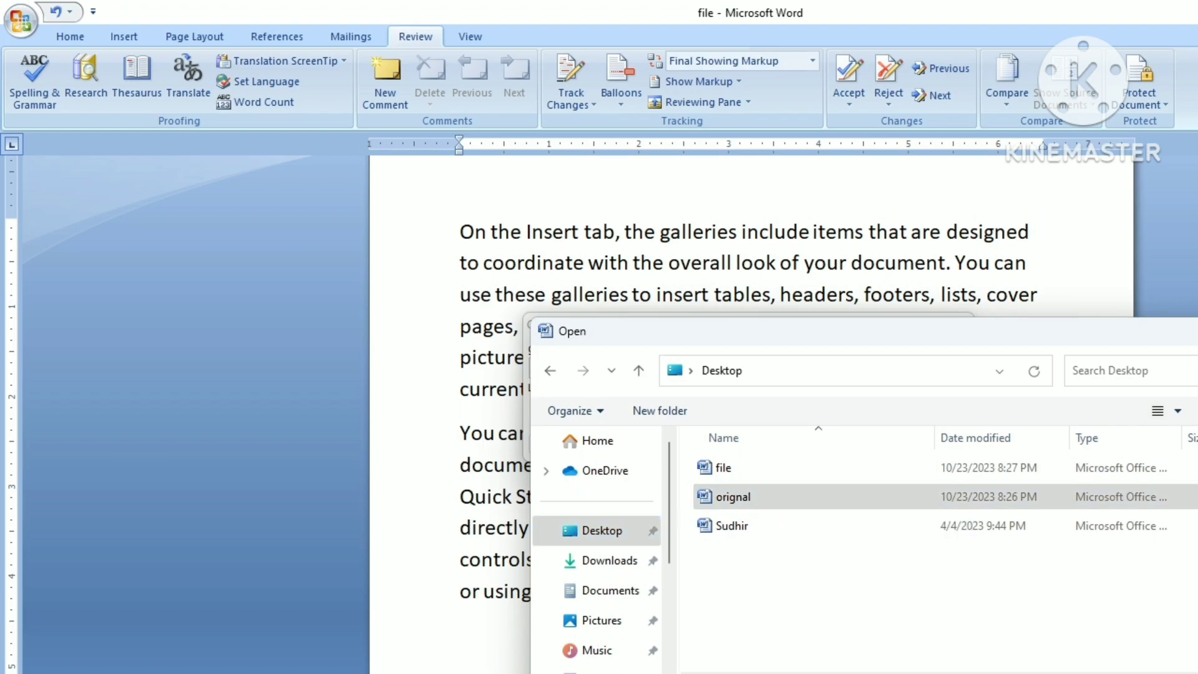
{"action": "key", "text": "Return"}
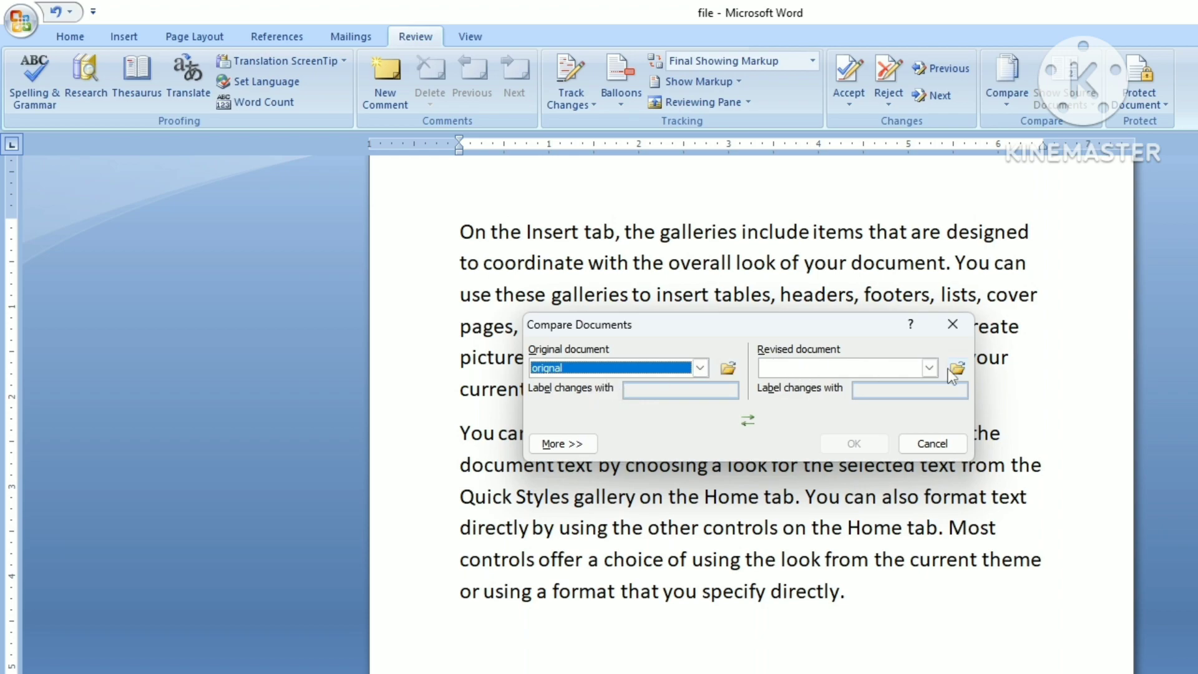
Step: Set 'file' as the revised document and run the comparison
{"action": "left_click", "coordinate": [929, 368]}
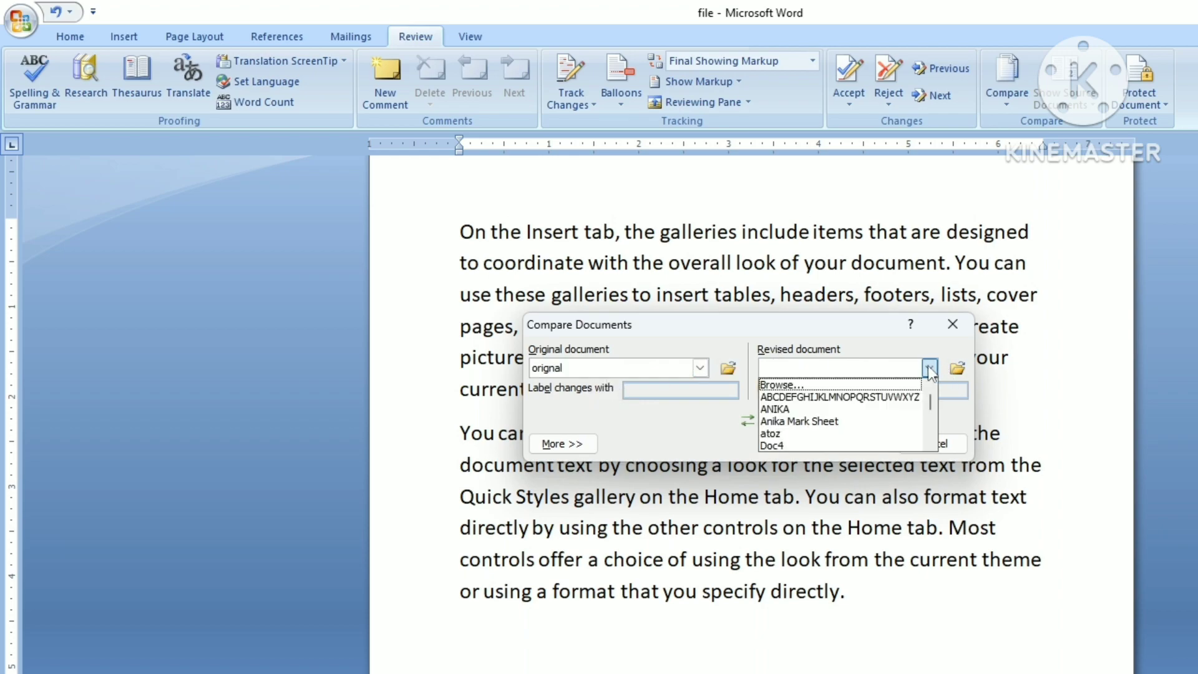
{"action": "left_click", "coordinate": [789, 391]}
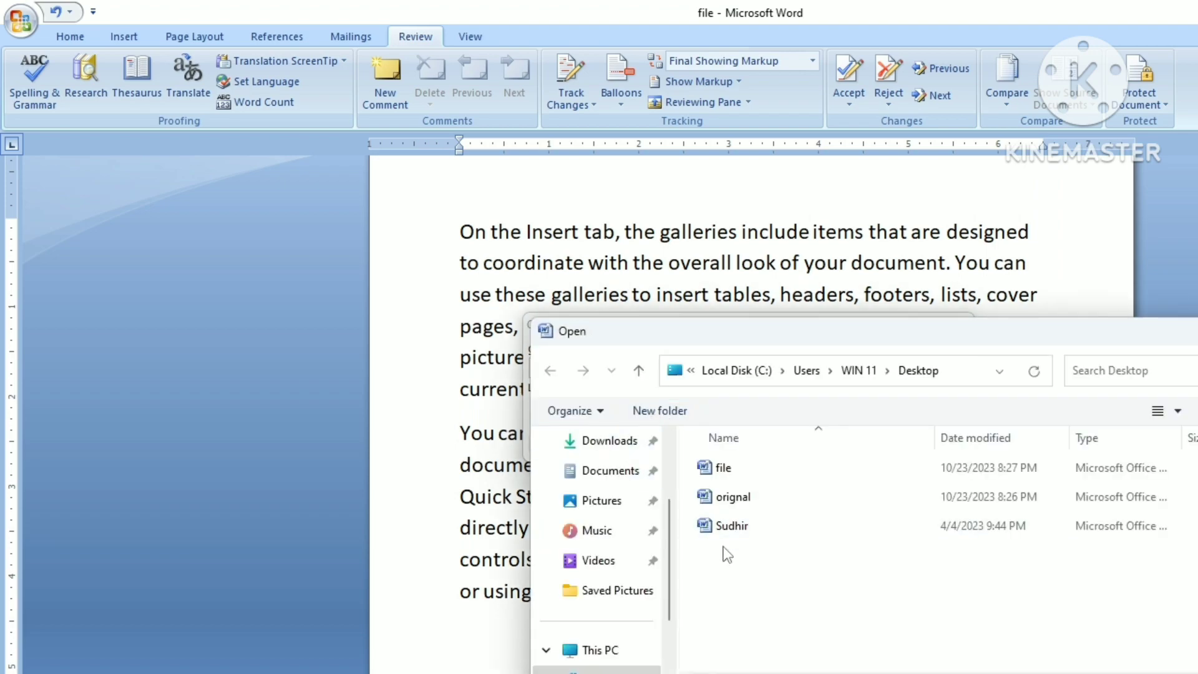
{"action": "left_click", "coordinate": [739, 472]}
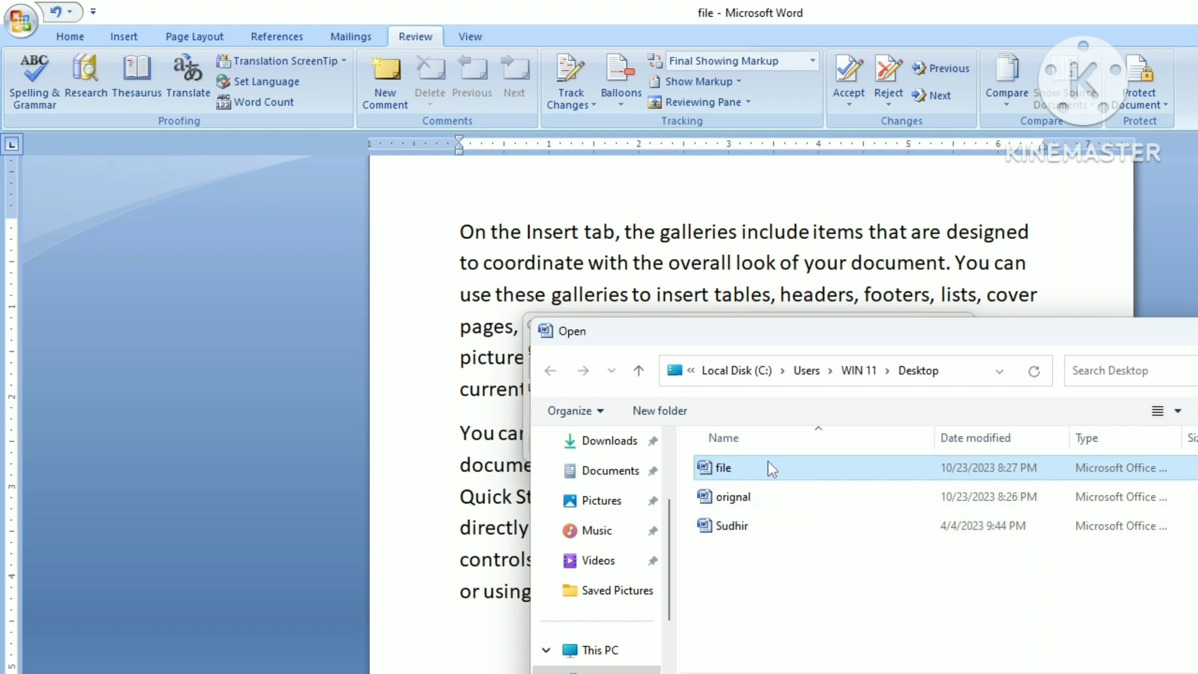
{"action": "key", "text": "Return"}
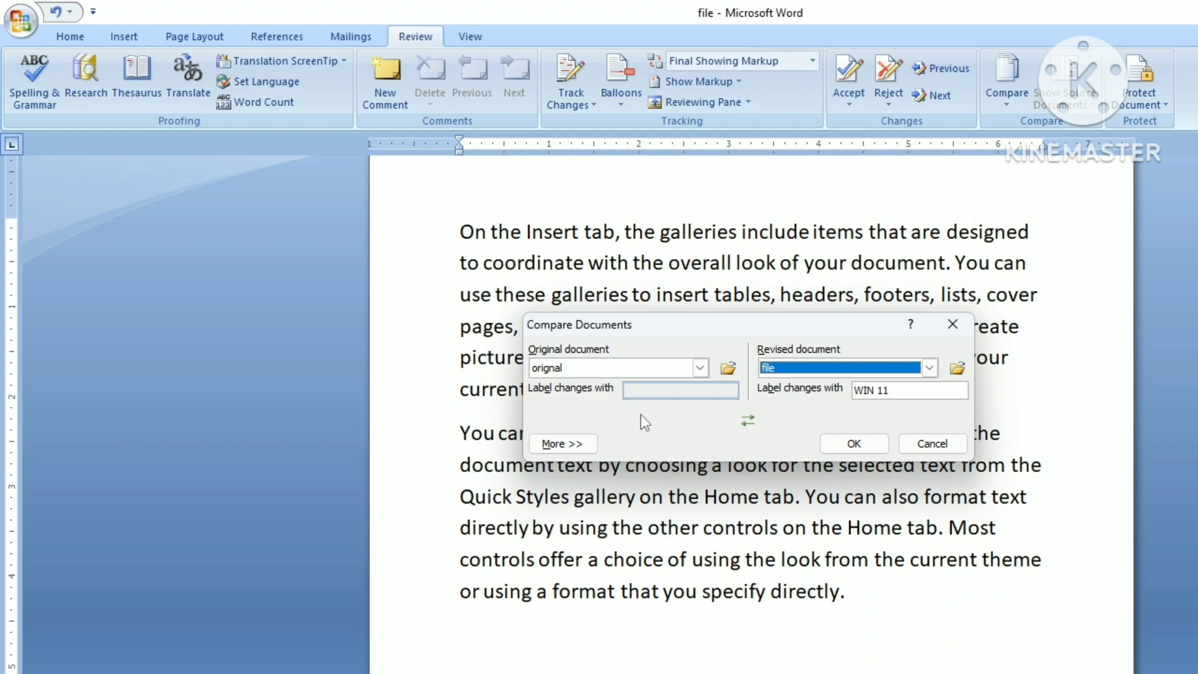
{"action": "left_click", "coordinate": [853, 444]}
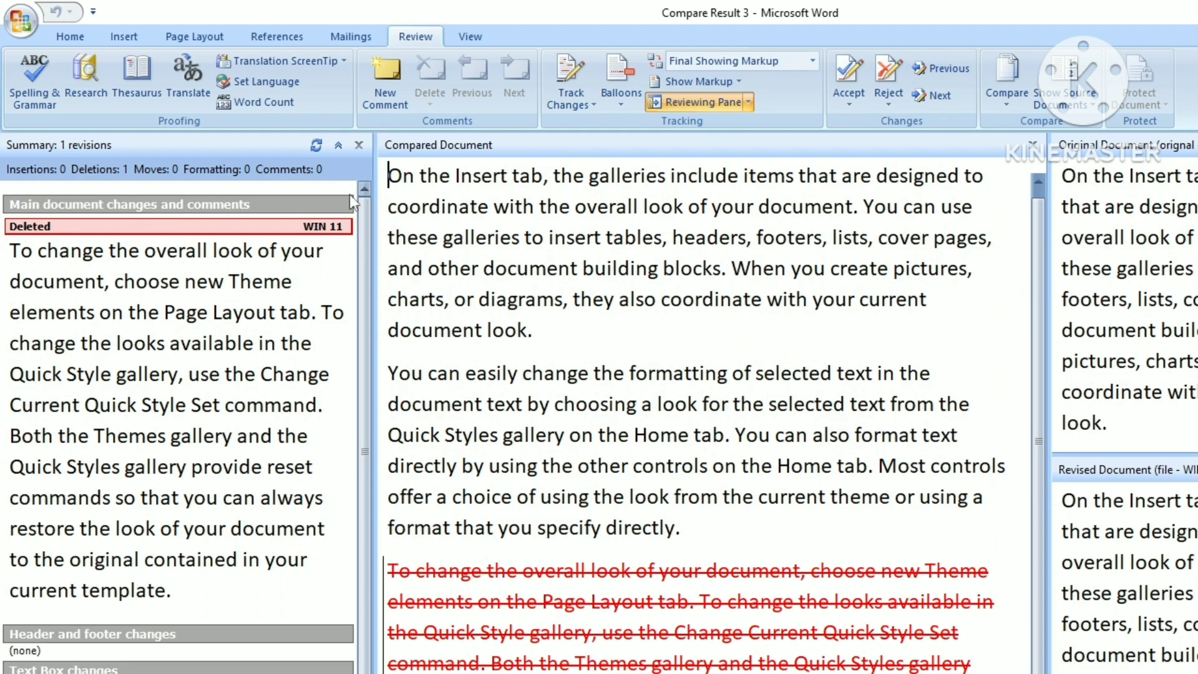
Step: Close the Reviewing Pane and scroll through the Original and Revised source documents to check them
{"action": "left_click", "coordinate": [360, 145]}
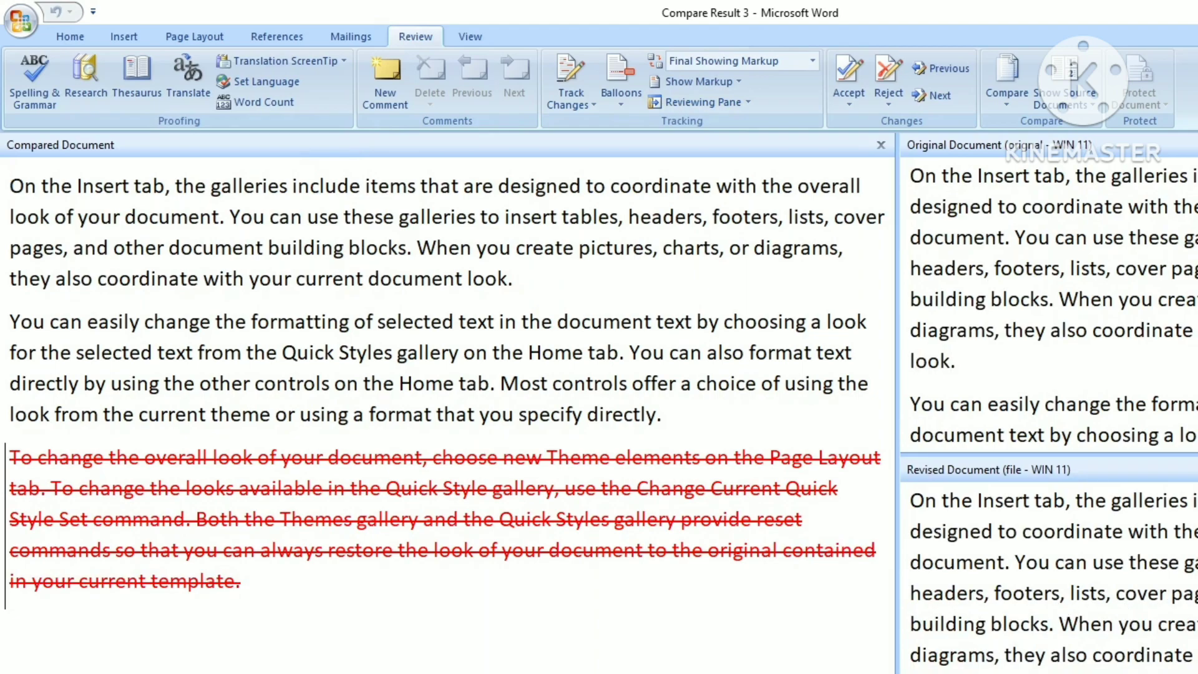
{"action": "scroll", "coordinate": [1038, 328], "scroll_direction": "down", "scroll_amount": 4}
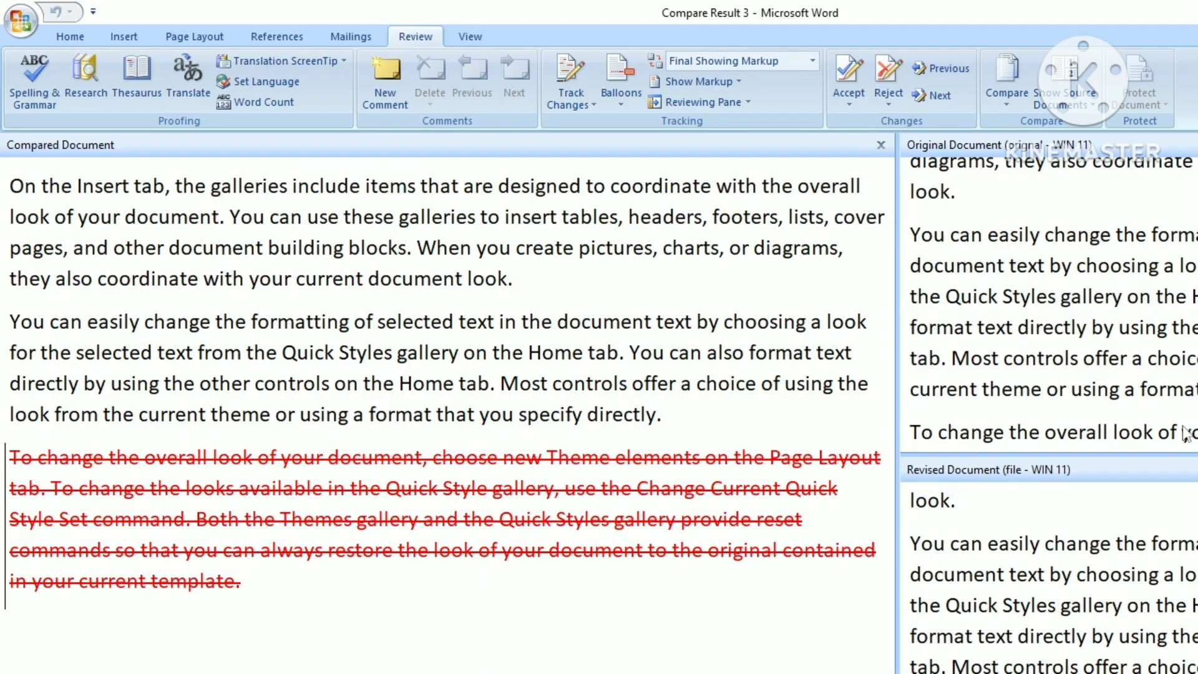
{"action": "scroll", "coordinate": [1185, 430], "scroll_direction": "up", "scroll_amount": 5}
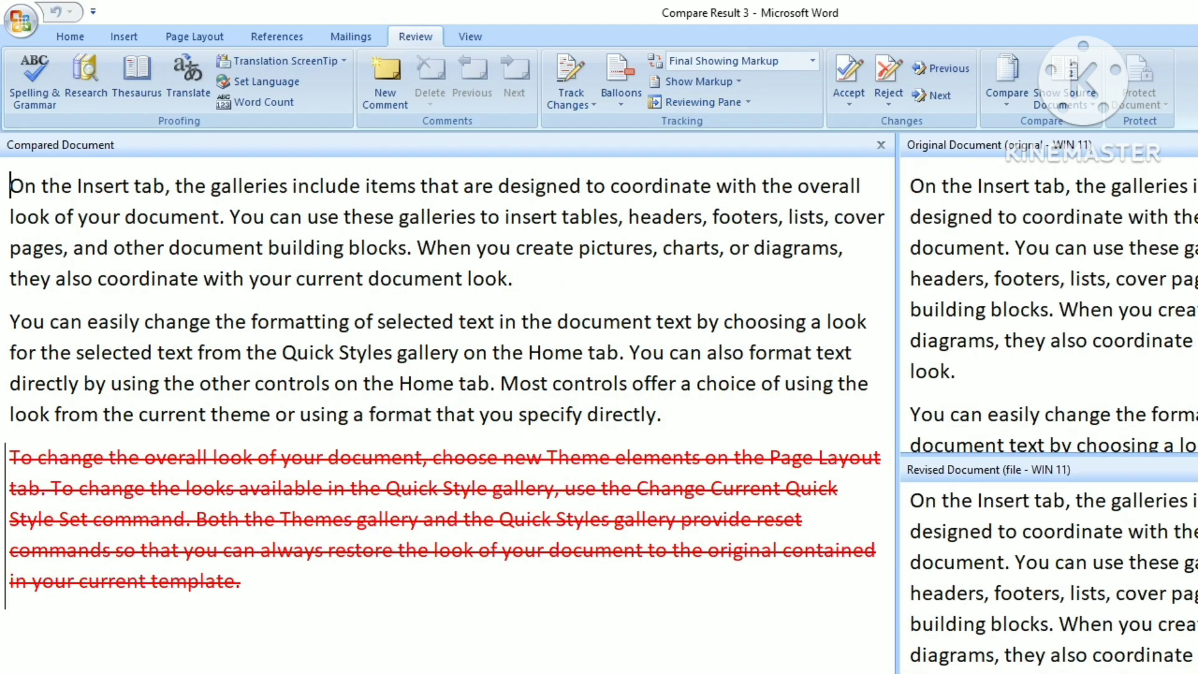